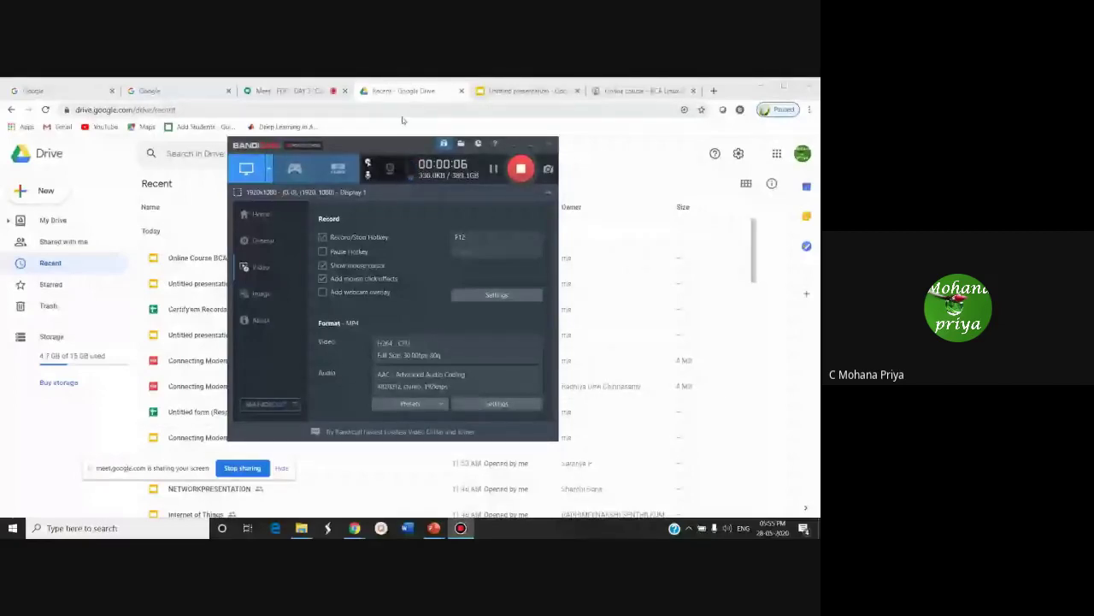
- View the BCA Linux online course page, close it and switch to the Google home page
click(524, 86)
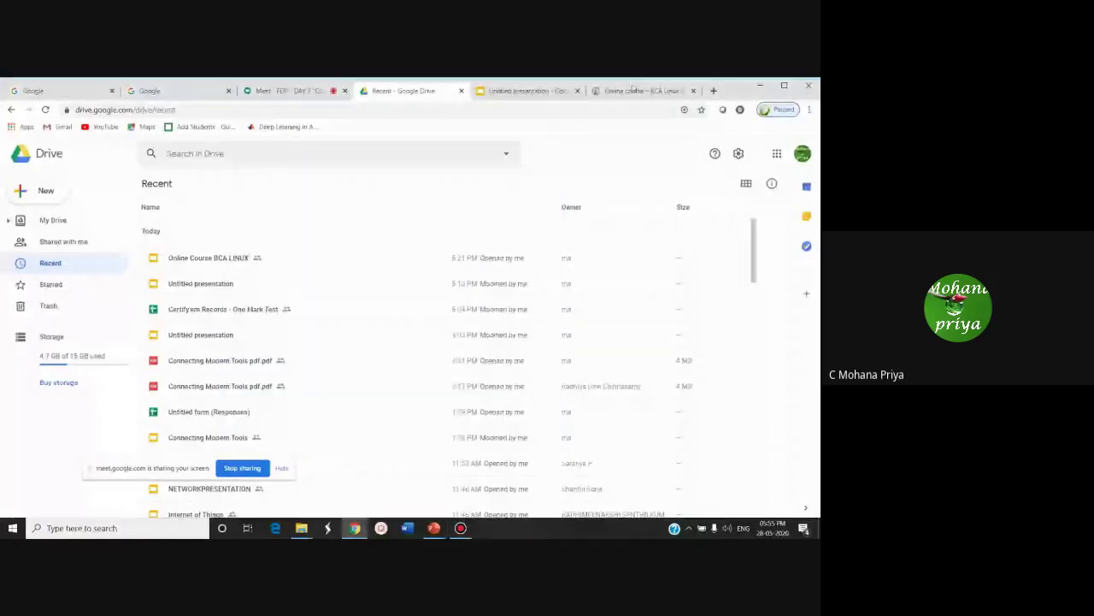
click(650, 91)
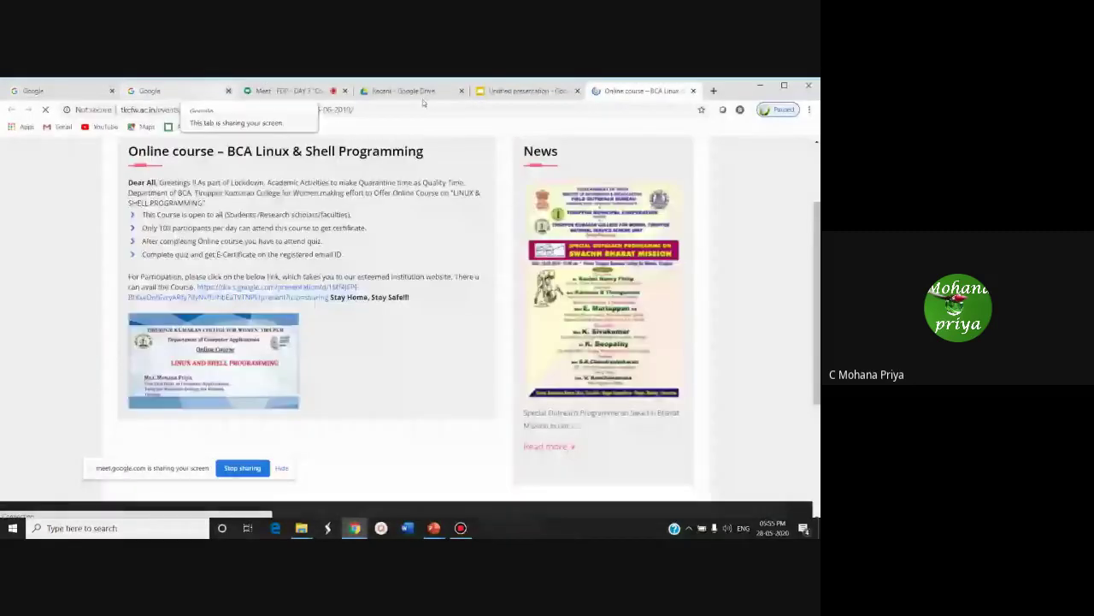
key(ctrl+w)
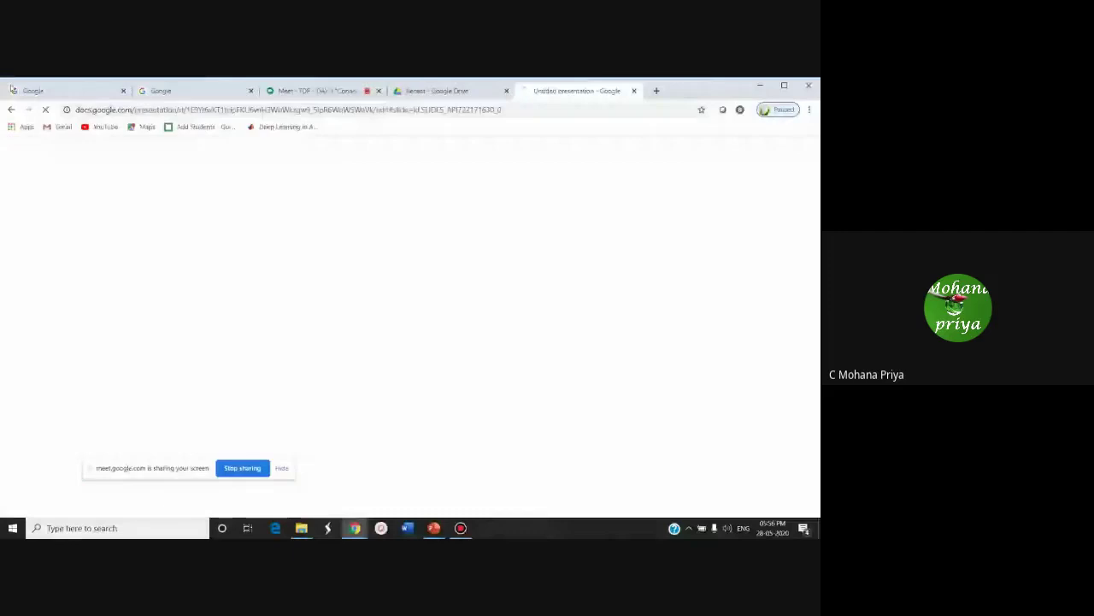
click(171, 92)
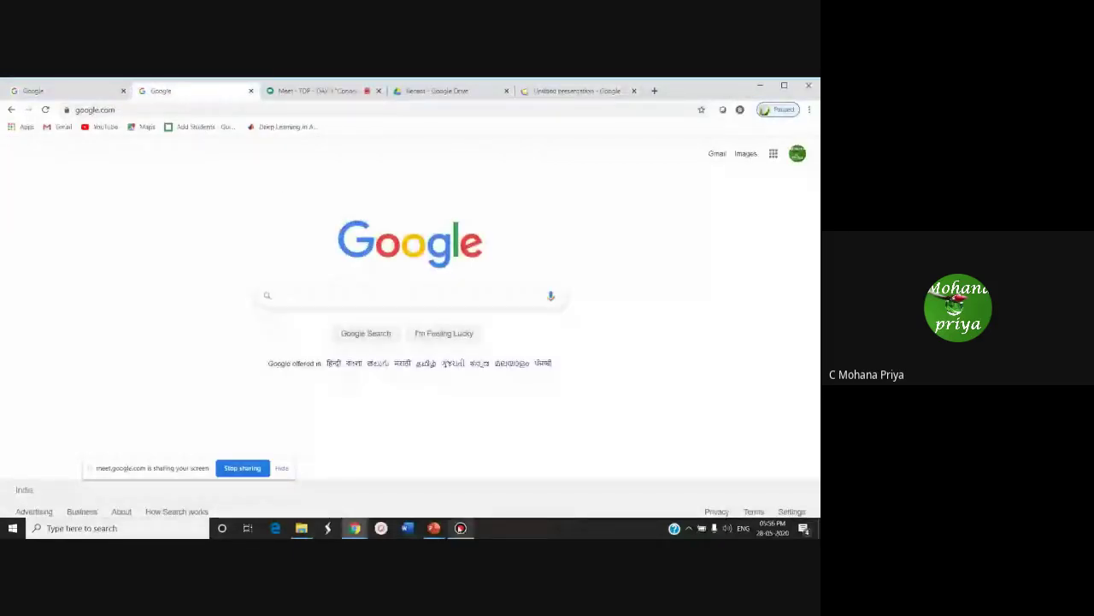
- Stop the running Bandicam screen recording and open the folder holding the recorded videos
click(460, 527)
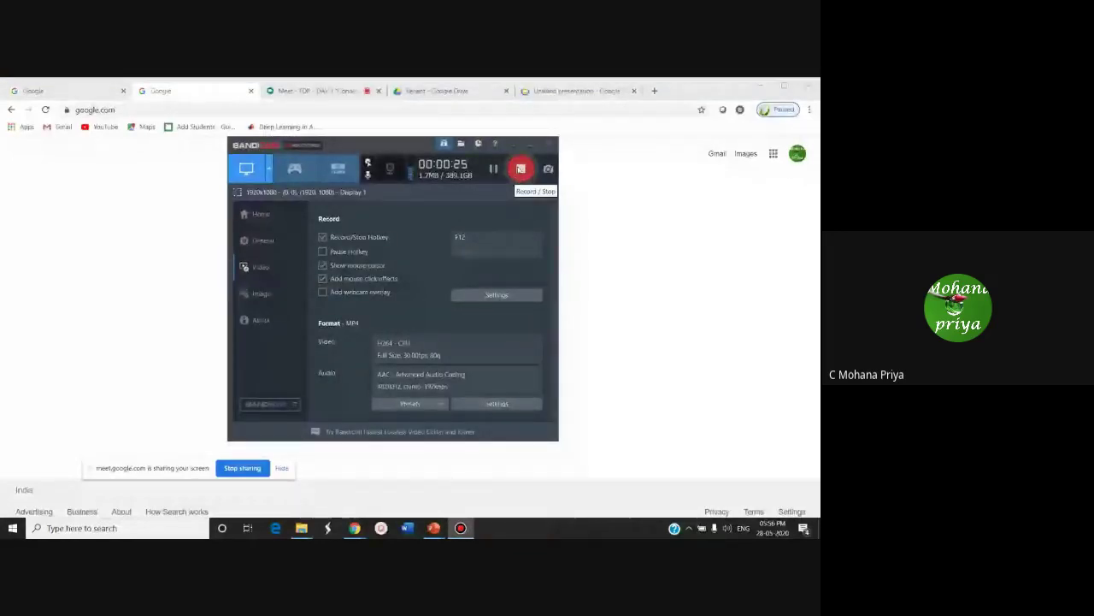
click(521, 168)
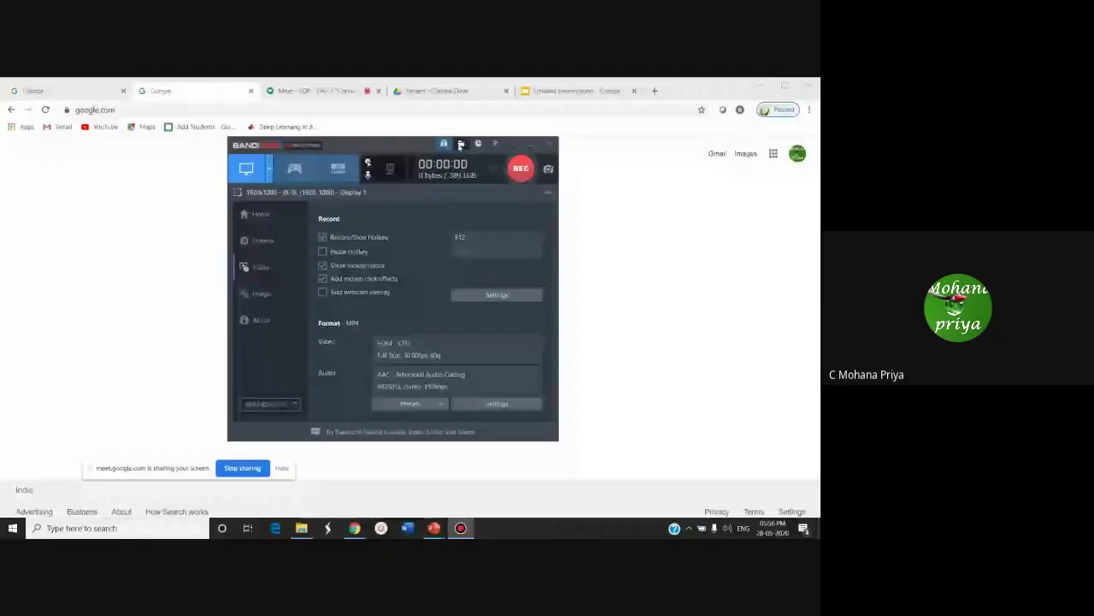
click(460, 144)
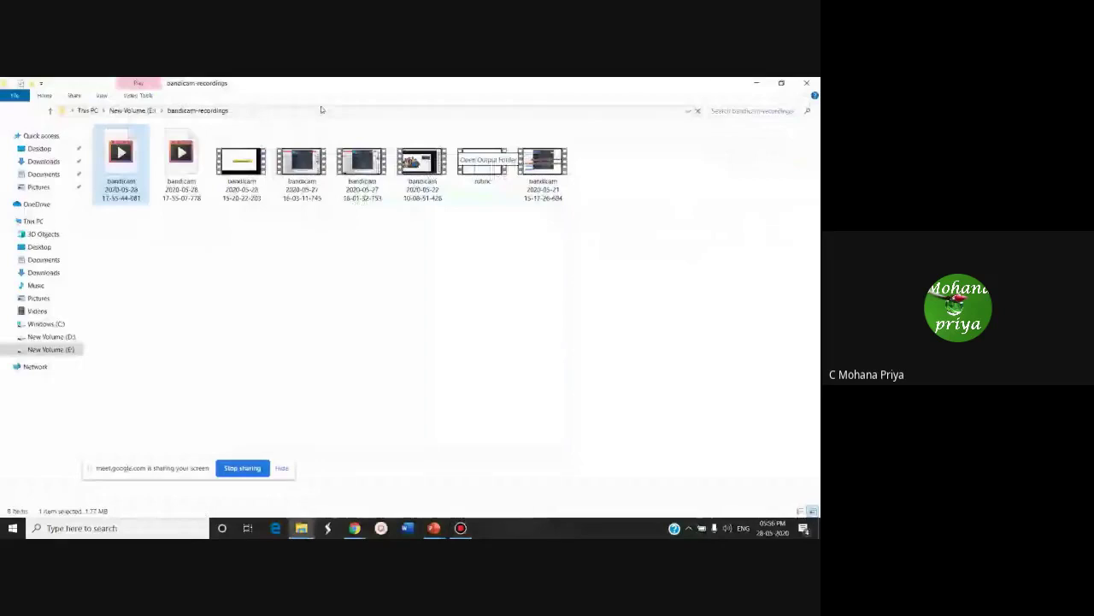
double_click(124, 143)
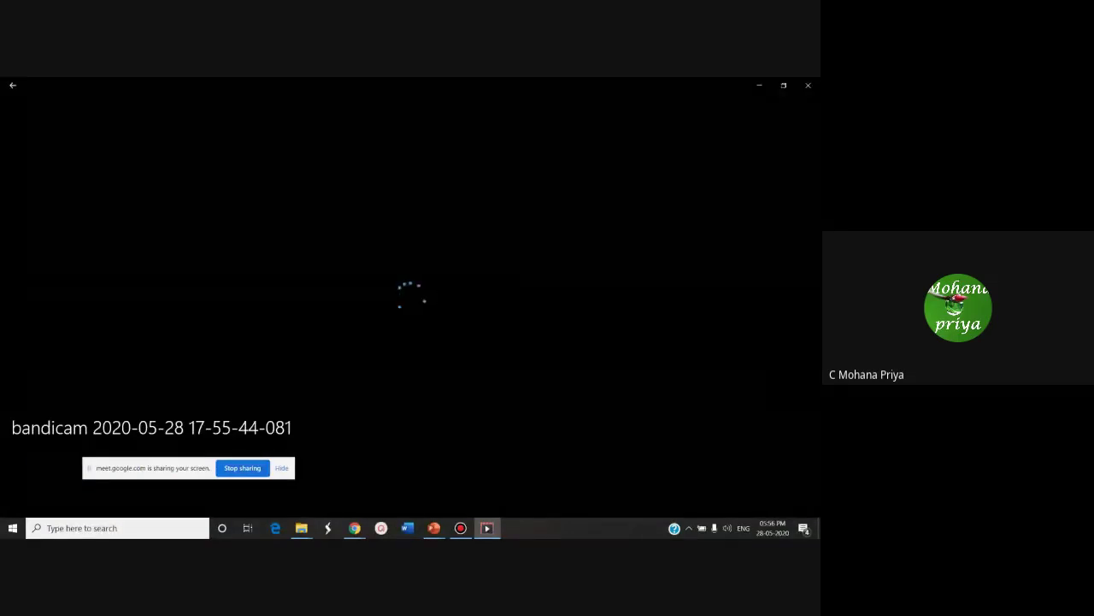
key(F11)
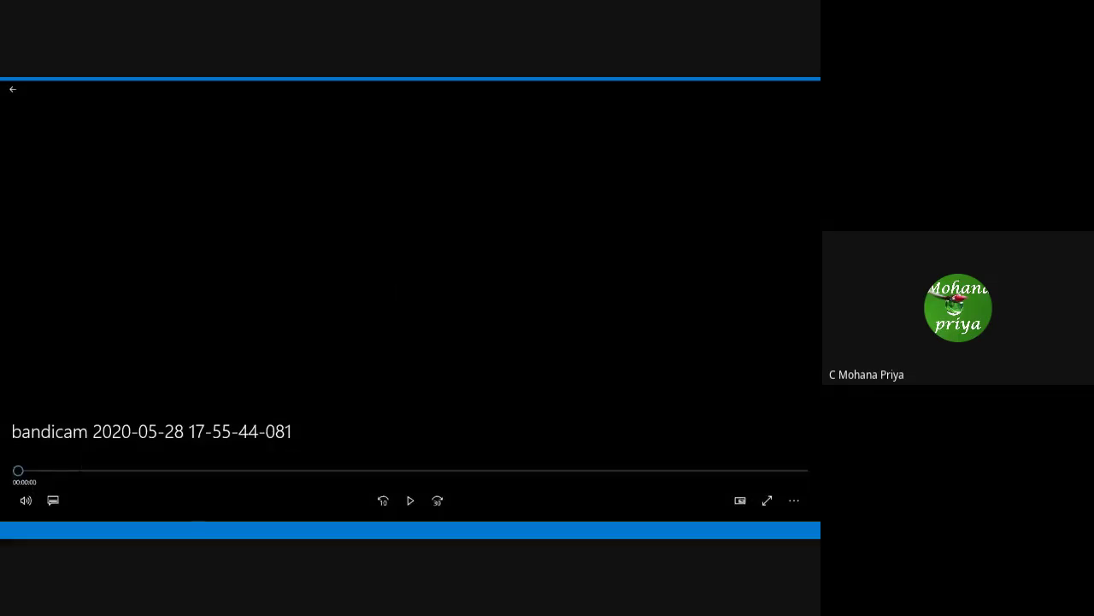
key(space)
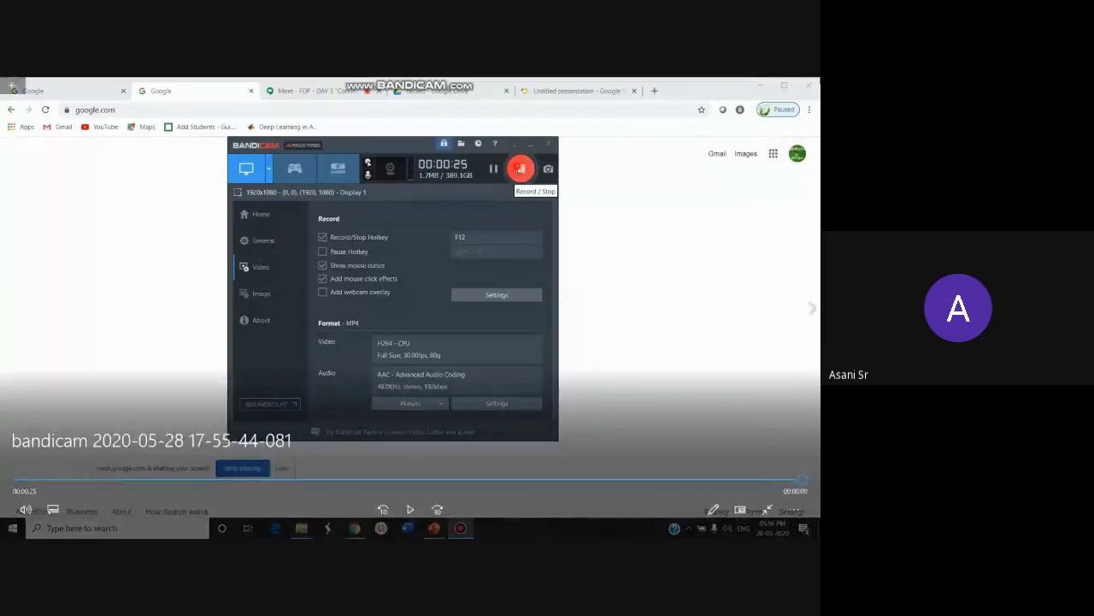
click(808, 85)
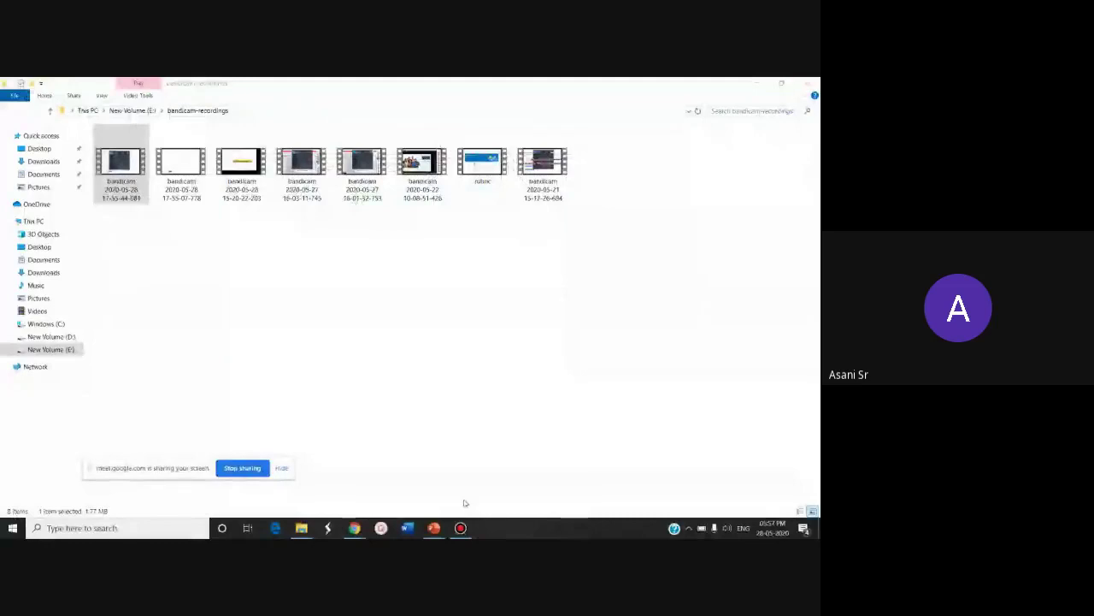
- Switch back to Chrome and look at the Google Meet page and the untitled presentation
click(354, 528)
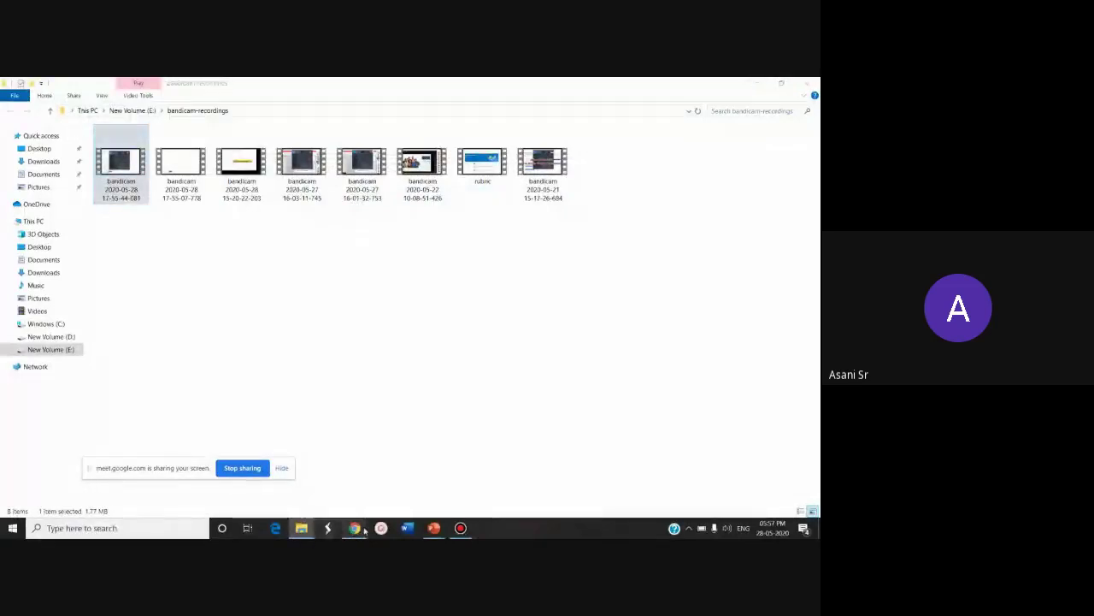
mouse_move(298, 493)
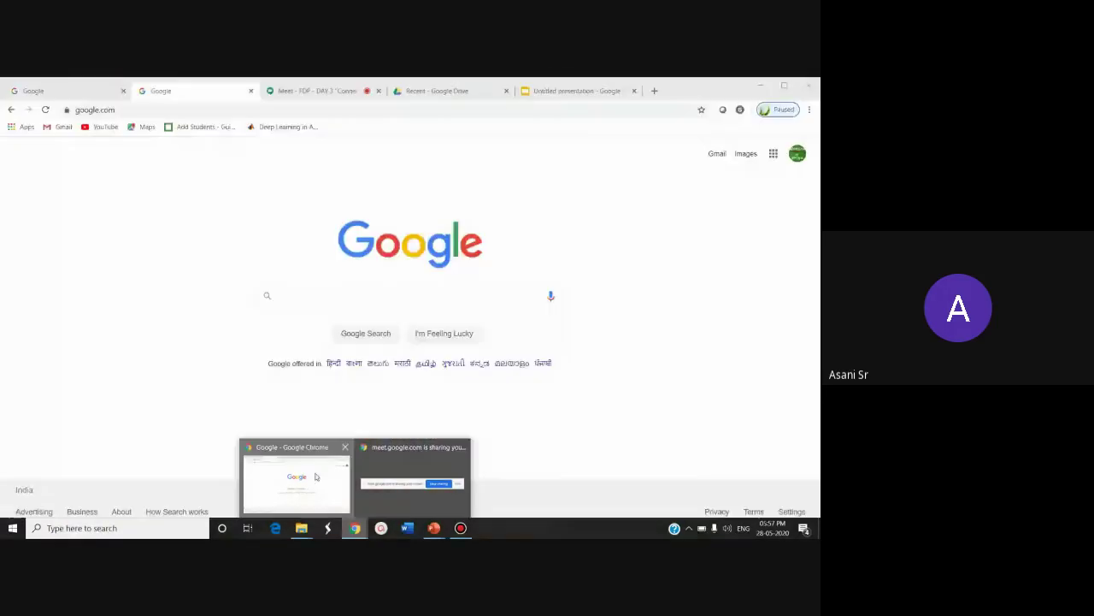
click(315, 476)
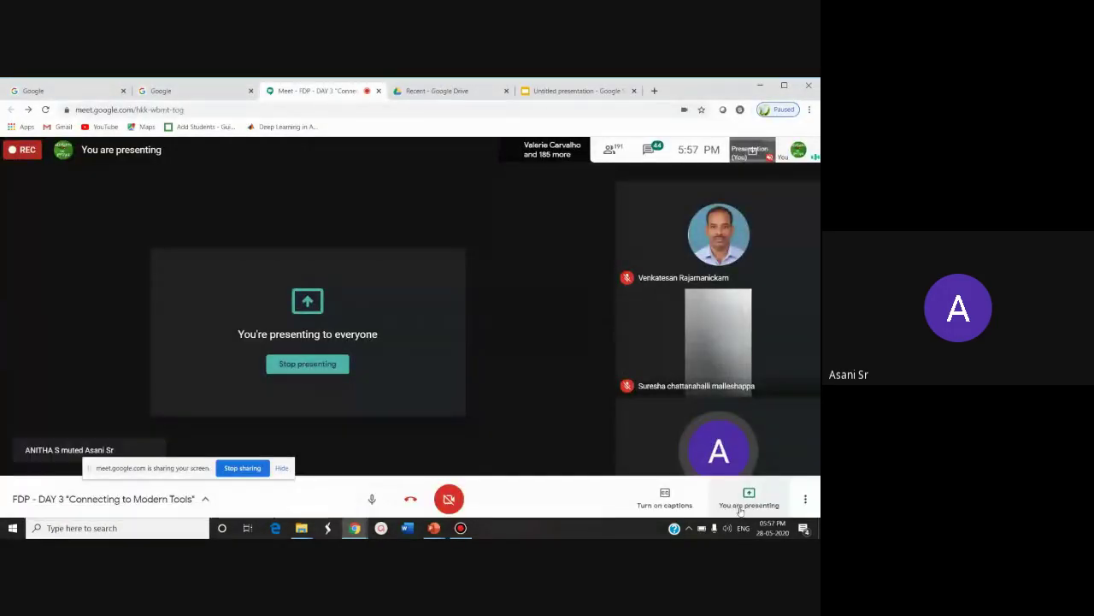
click(566, 91)
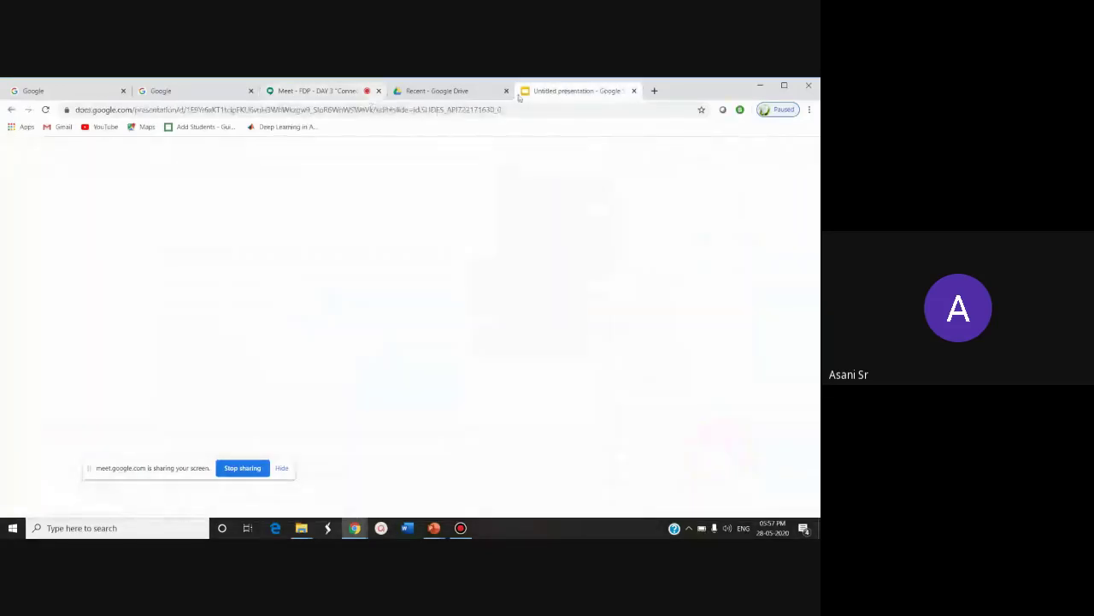
- Search Google for "Book widgets" in a new browser tab and open the BookWidgets website
click(654, 91)
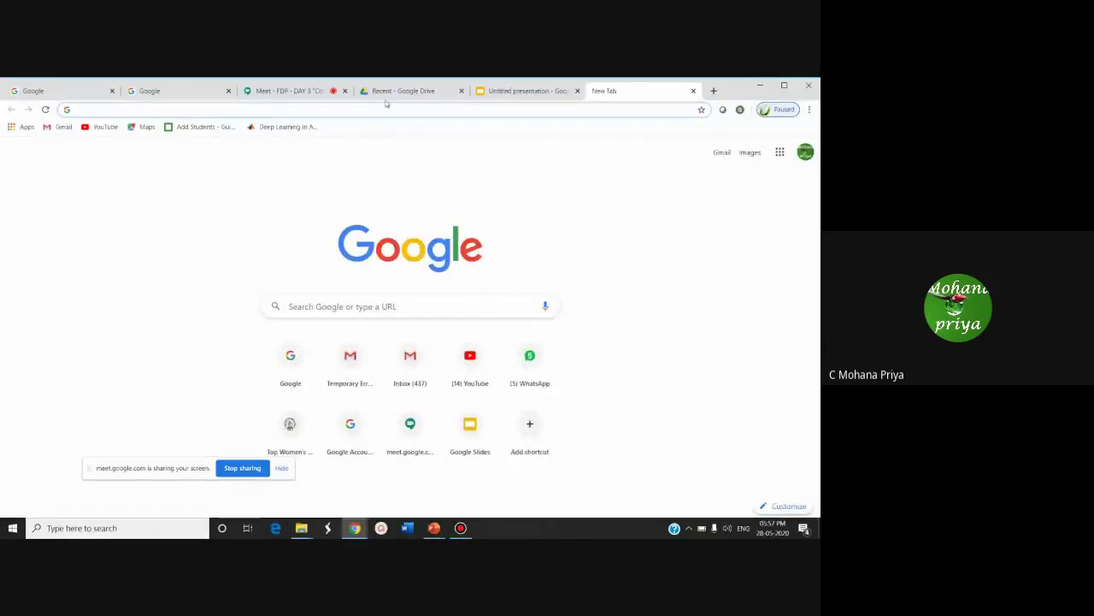
text(boo)
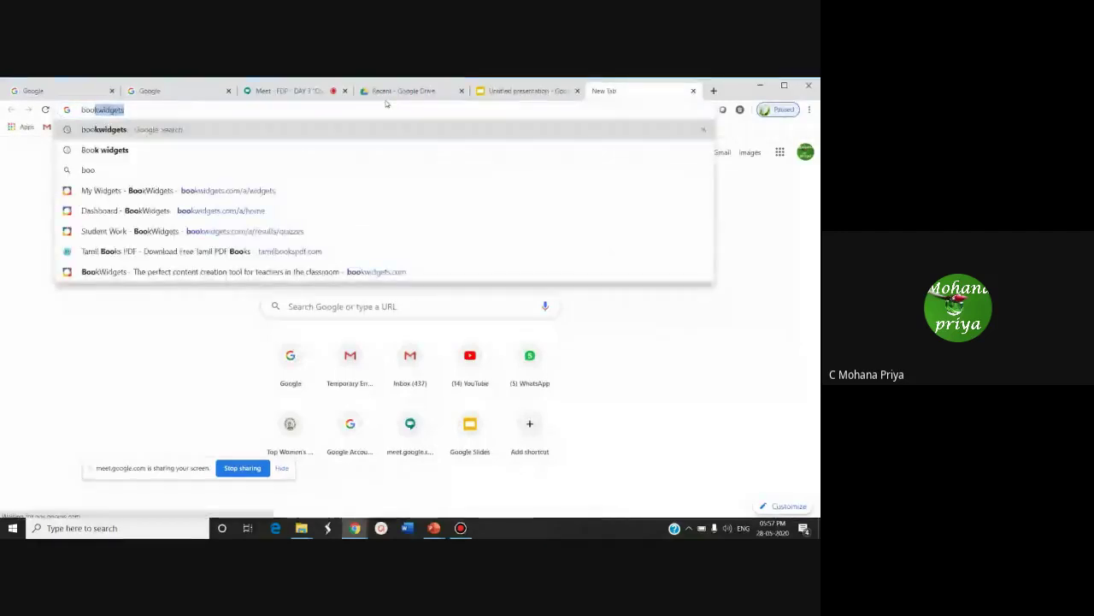
click(164, 151)
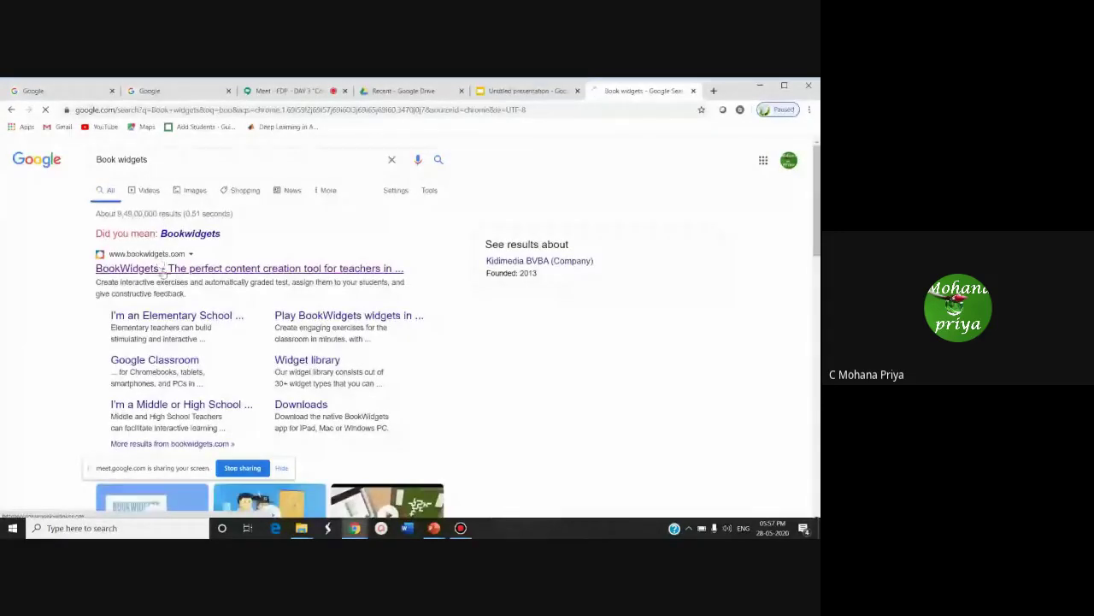
click(128, 267)
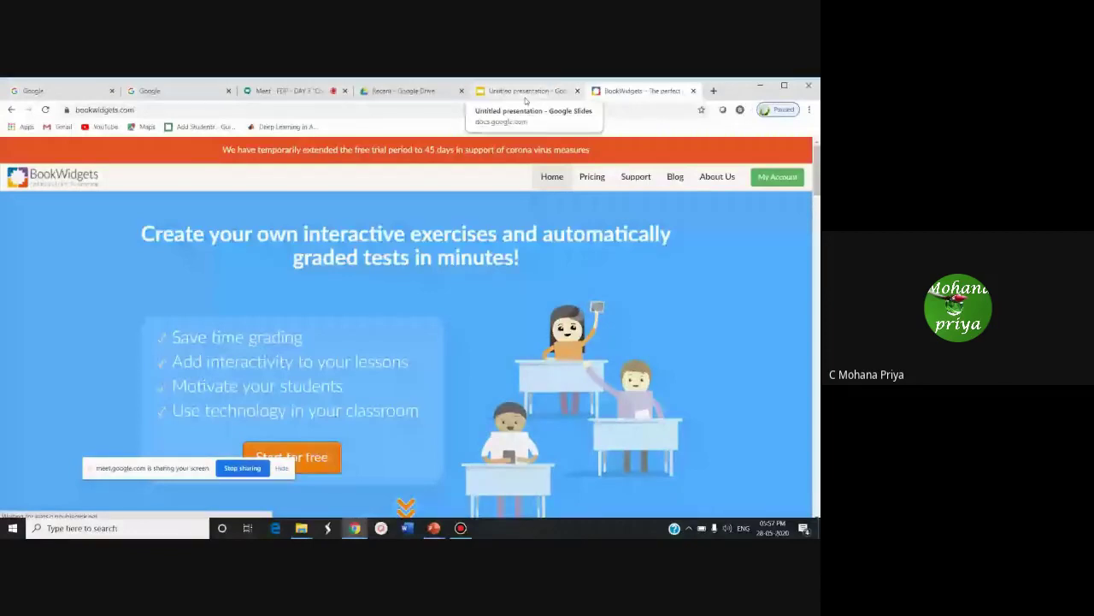
- Open Google in another new browser tab and launch Google Classroom from the Google apps
click(714, 90)
text(g)
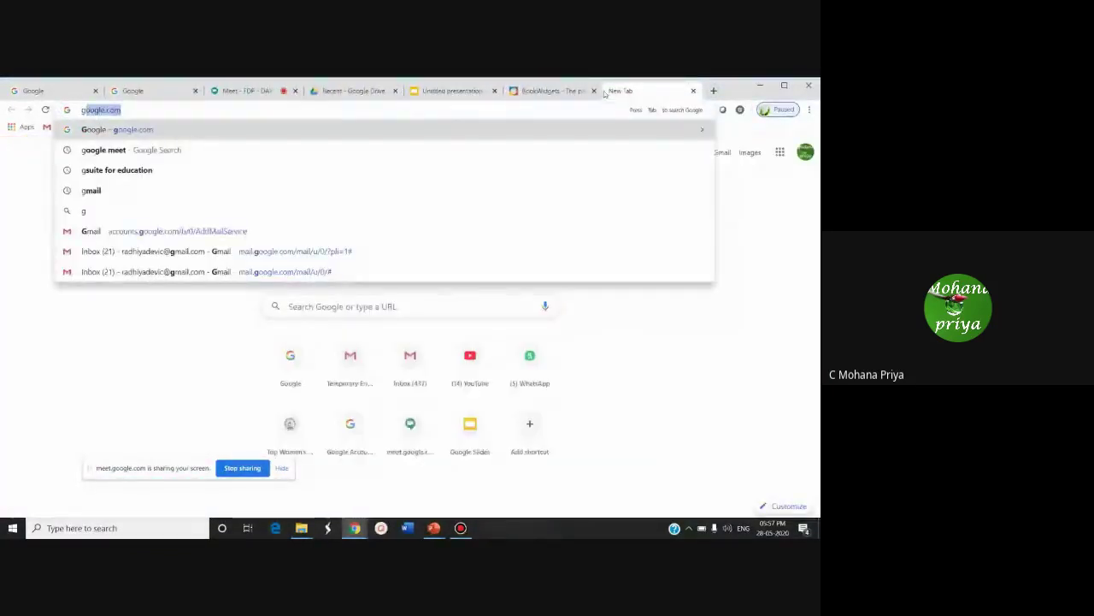
key(Return)
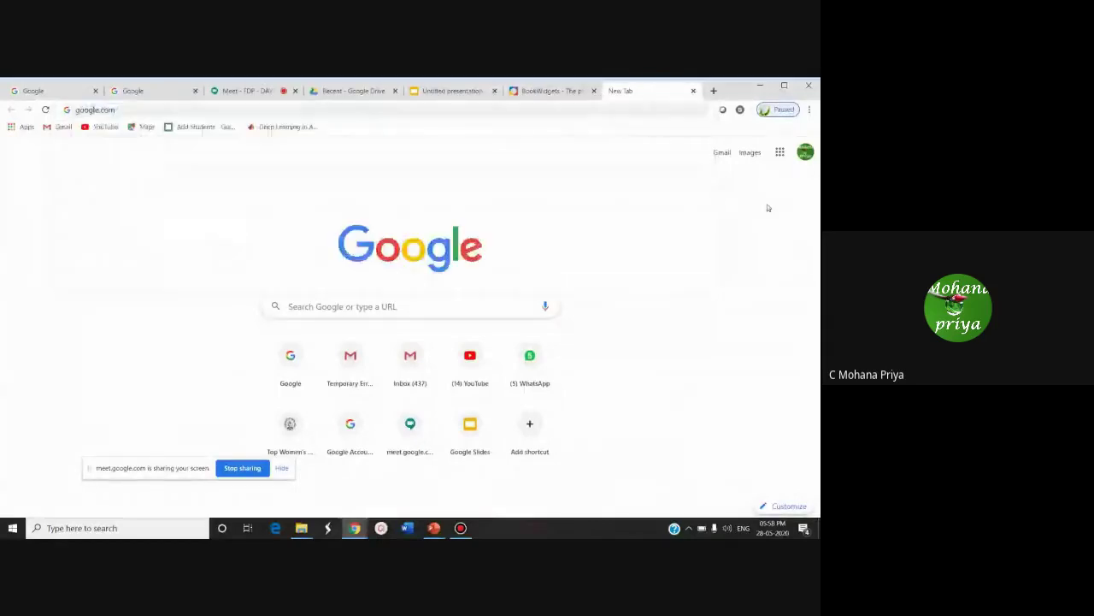
click(778, 151)
scroll(748, 242, down, 3)
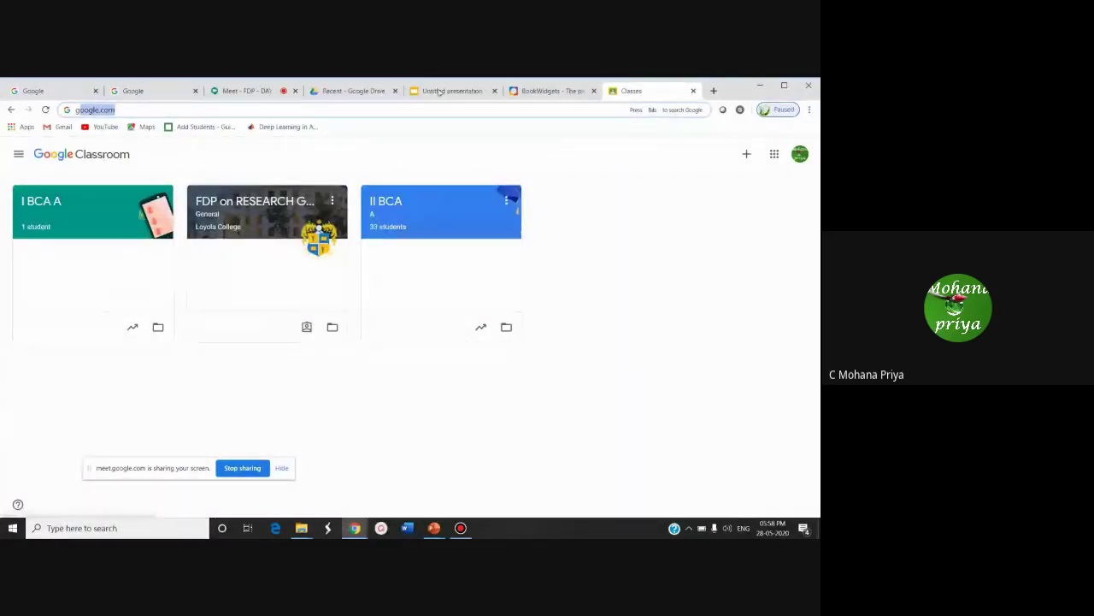
- View the Classroom profile and notification settings, then return to the class overview
click(17, 154)
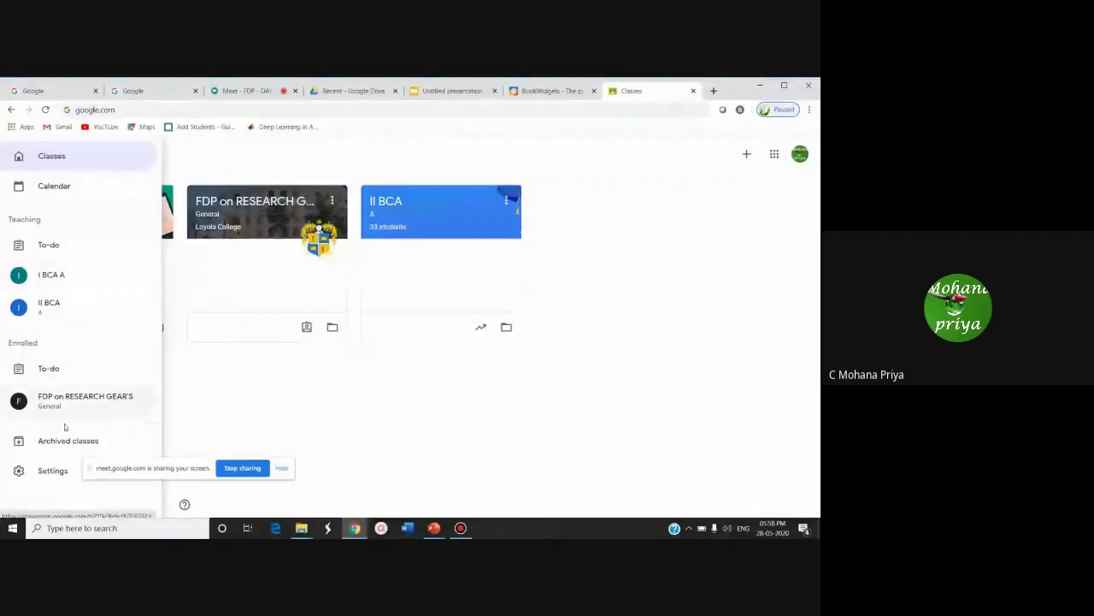
click(62, 472)
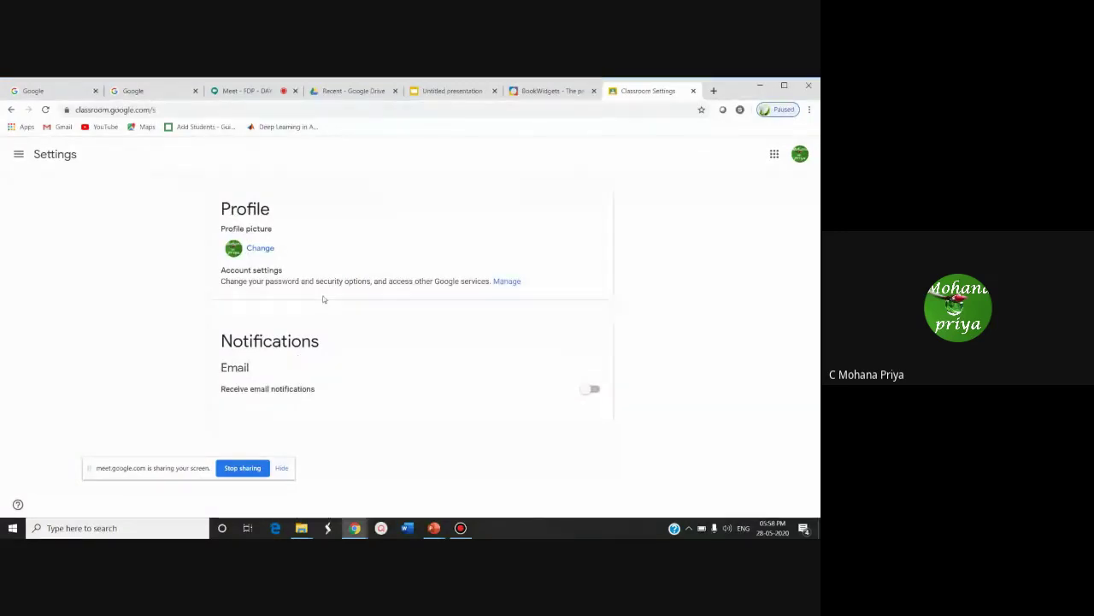
click(11, 110)
- Open the II BCA class and look through the assignments, videos and comments in its stream
click(471, 204)
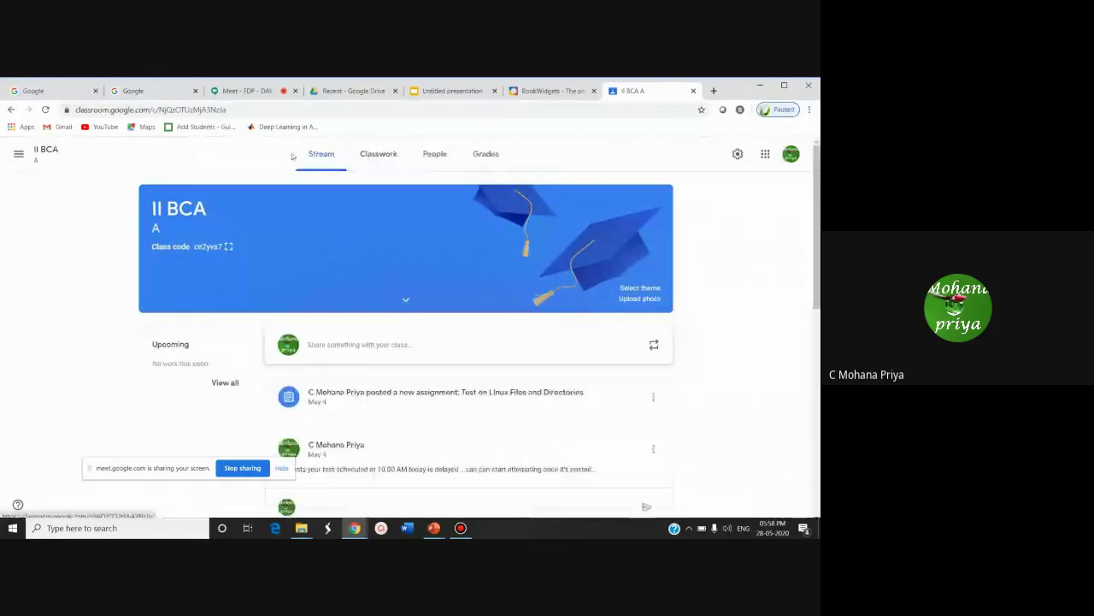
scroll(381, 392, down, 10)
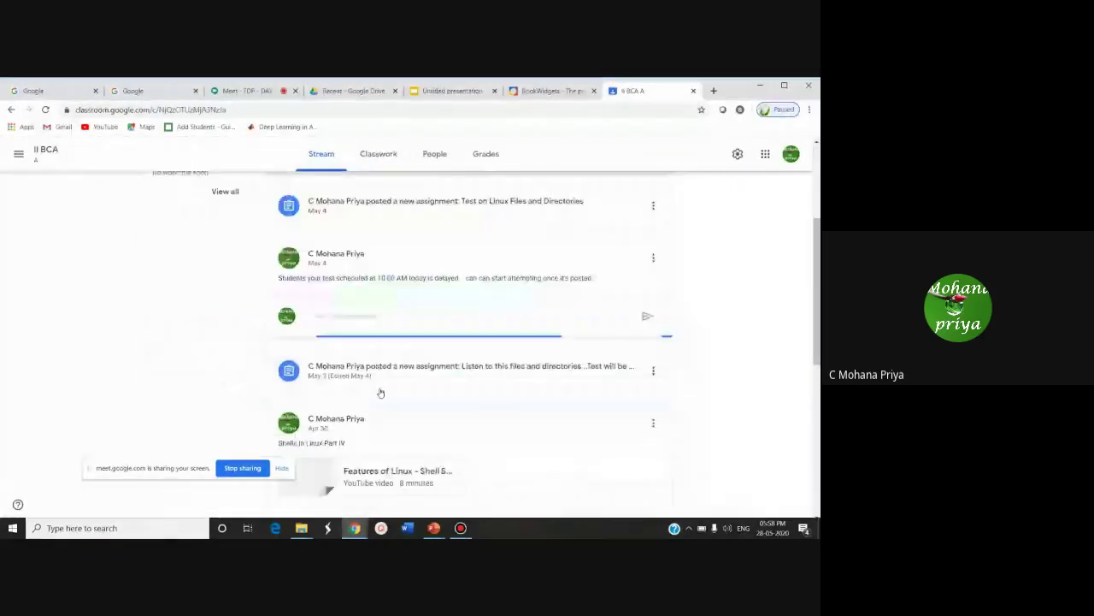
scroll(380, 389, down, 2)
scroll(380, 384, up, 4)
scroll(380, 380, up, 3)
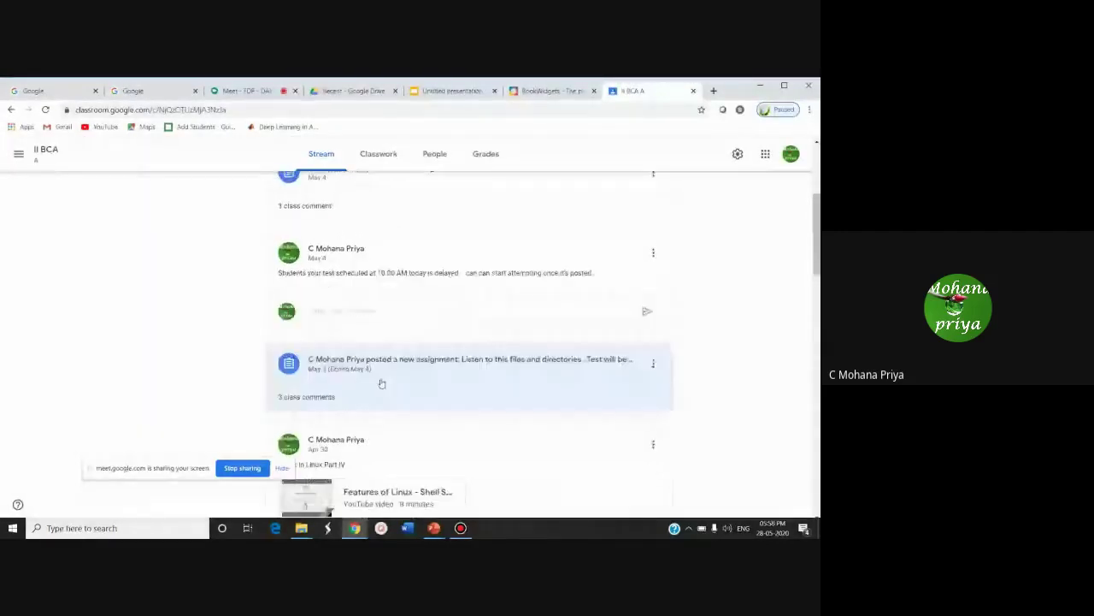
scroll(379, 383, down, 2)
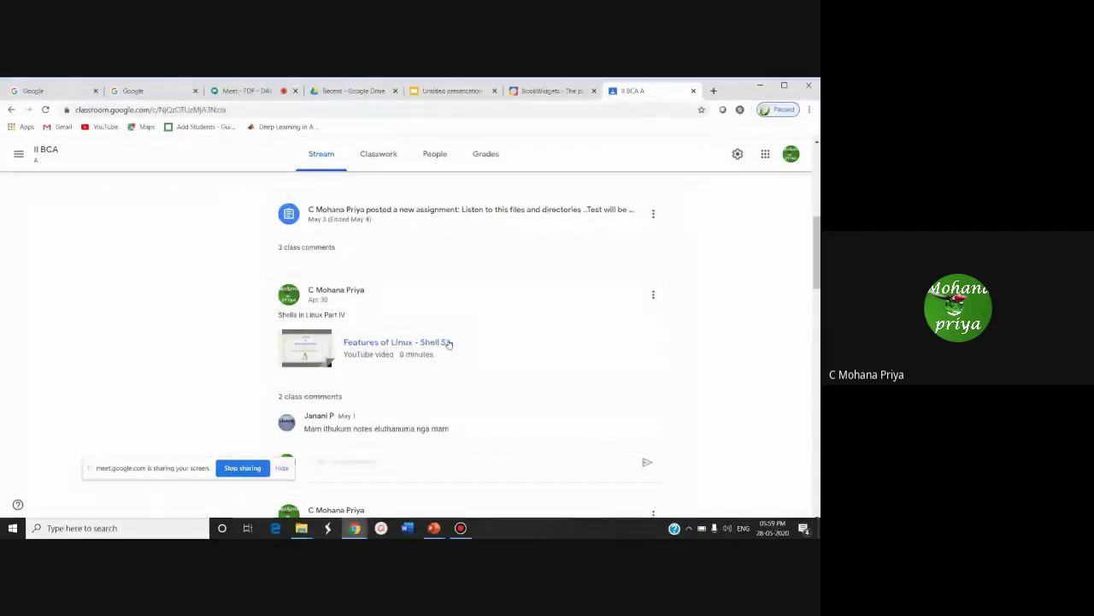
scroll(482, 324, down, 1)
scroll(355, 240, down, 8)
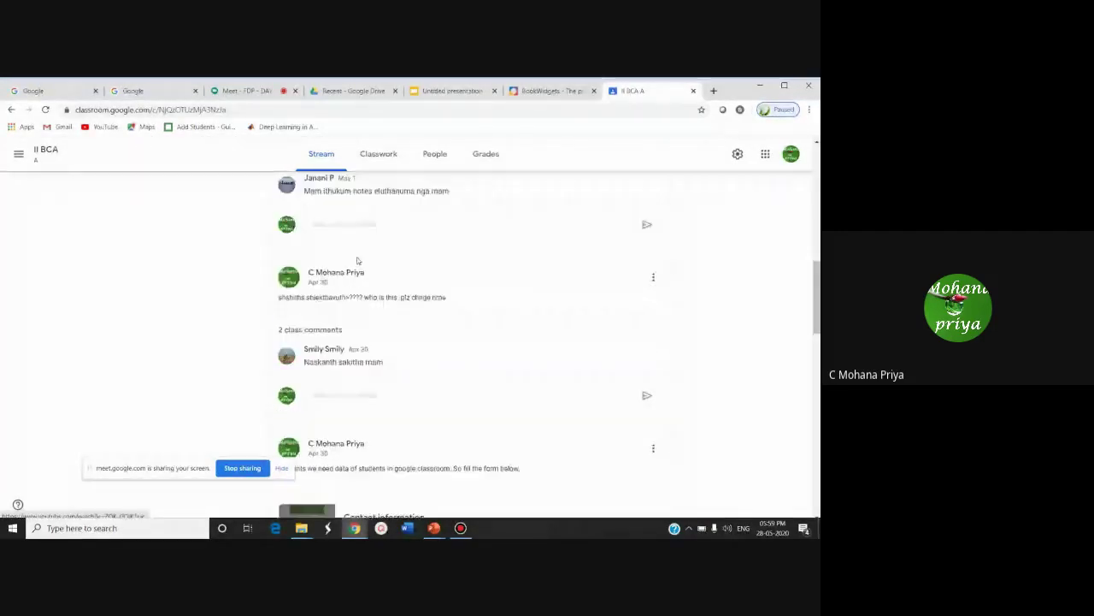
- Start a new quiz assignment in the classwork of the II BCA class
click(381, 159)
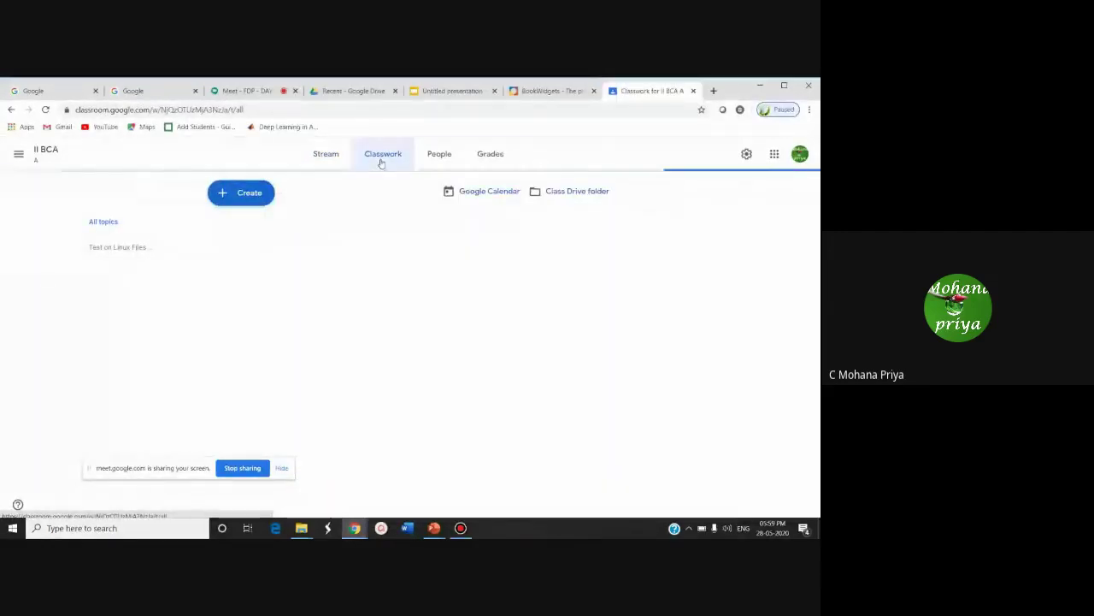
click(265, 193)
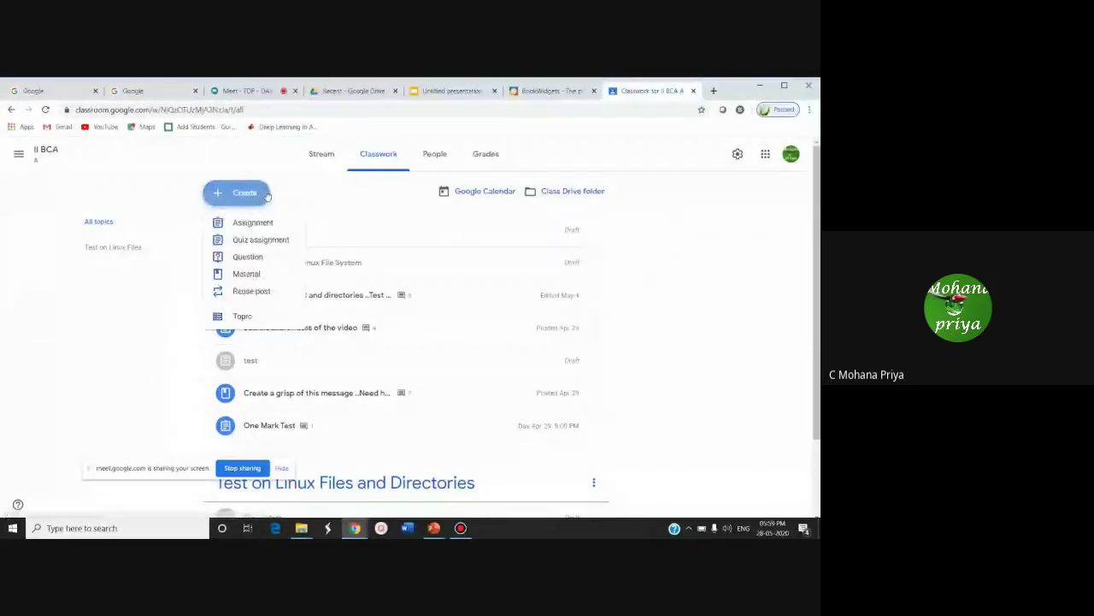
click(268, 239)
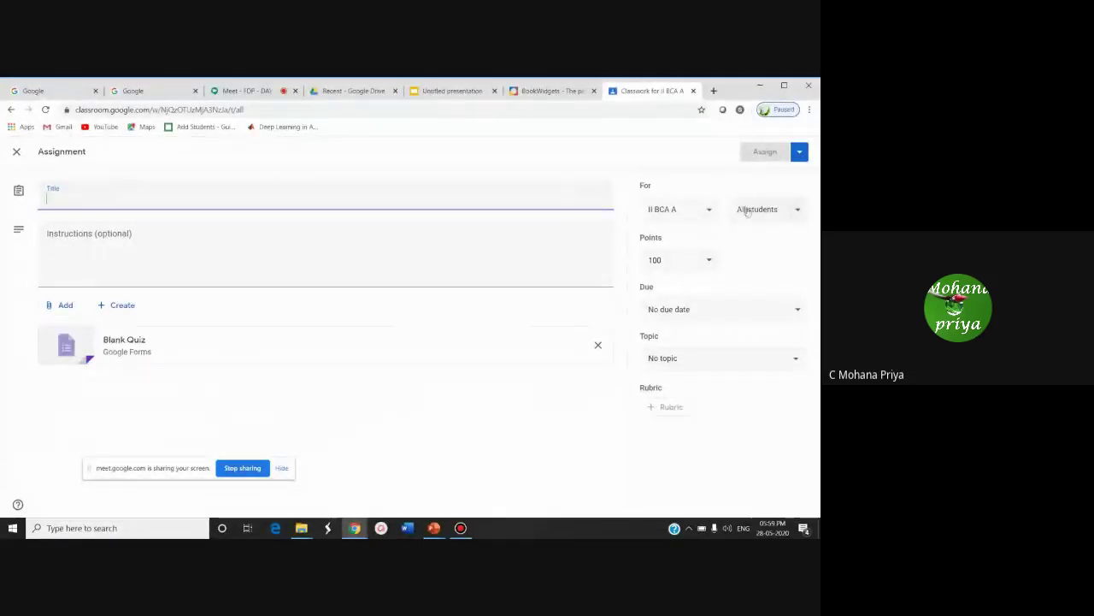
- Check the class and student selection options for the quiz assignment, looking through the whole list of students
click(709, 212)
click(711, 213)
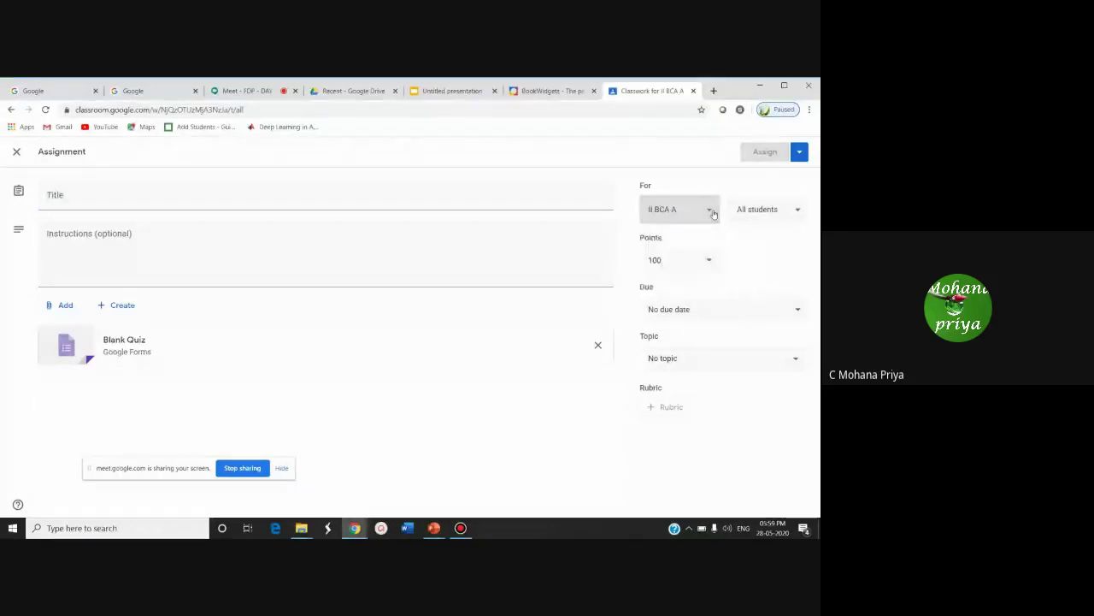
click(711, 213)
click(710, 211)
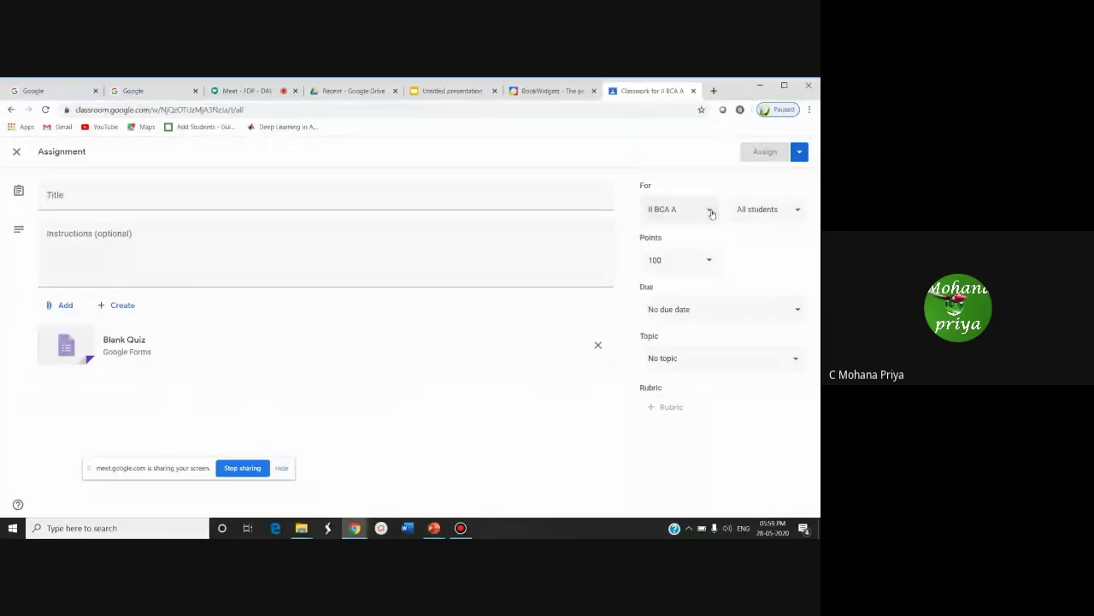
click(775, 214)
scroll(756, 248, down, 5)
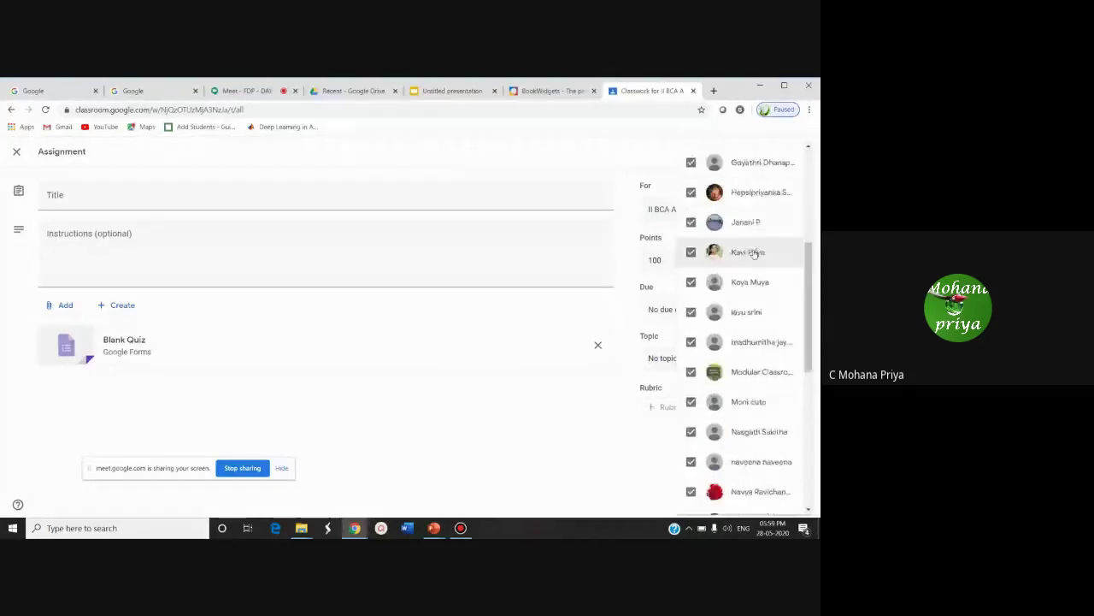
scroll(754, 256, down, 2)
scroll(754, 256, up, 10)
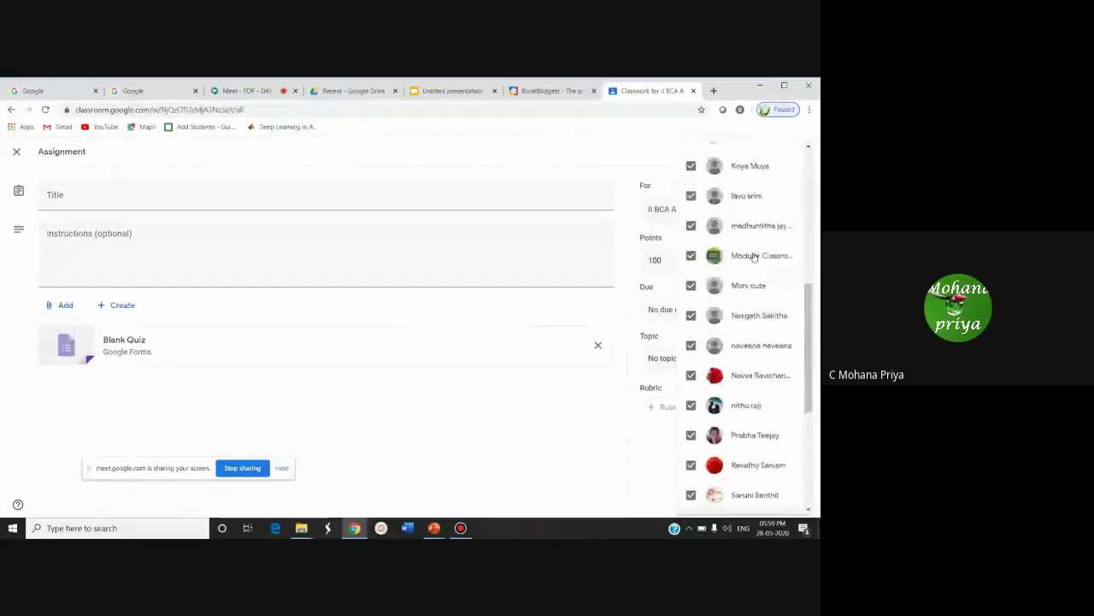
scroll(753, 214, down, 7)
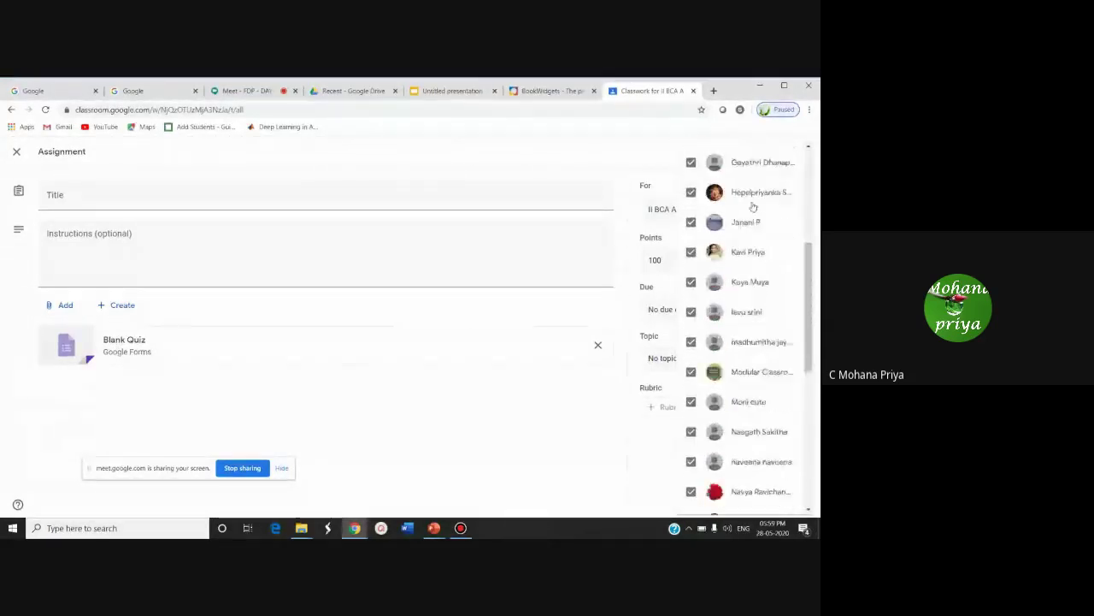
scroll(755, 215, down, 3)
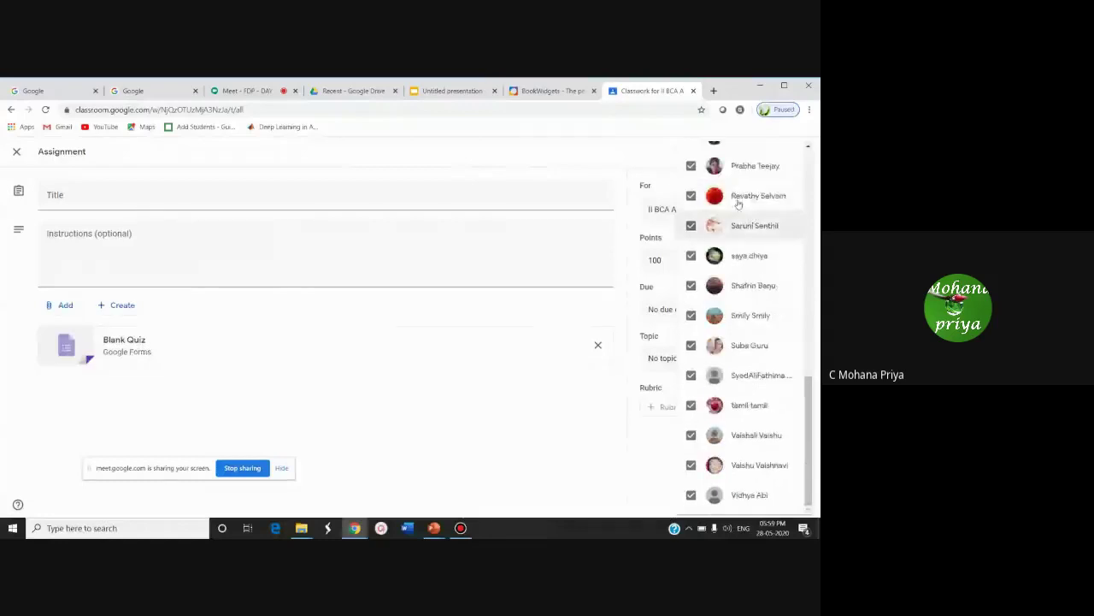
click(582, 313)
- View the quiz's points and due date options, then close the assignment without assigning it
click(712, 260)
click(749, 271)
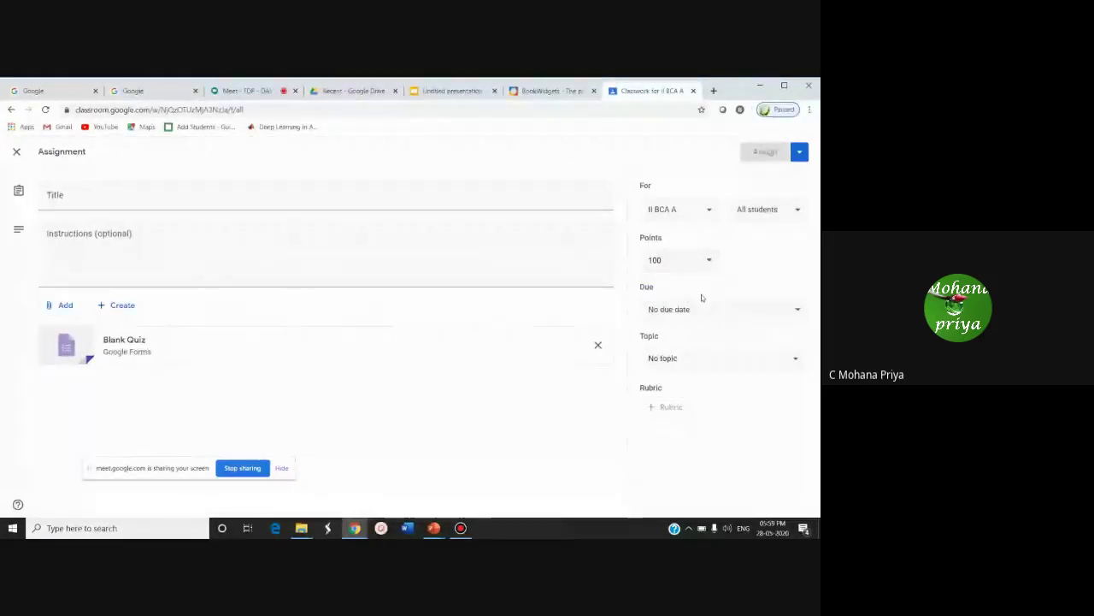
click(732, 310)
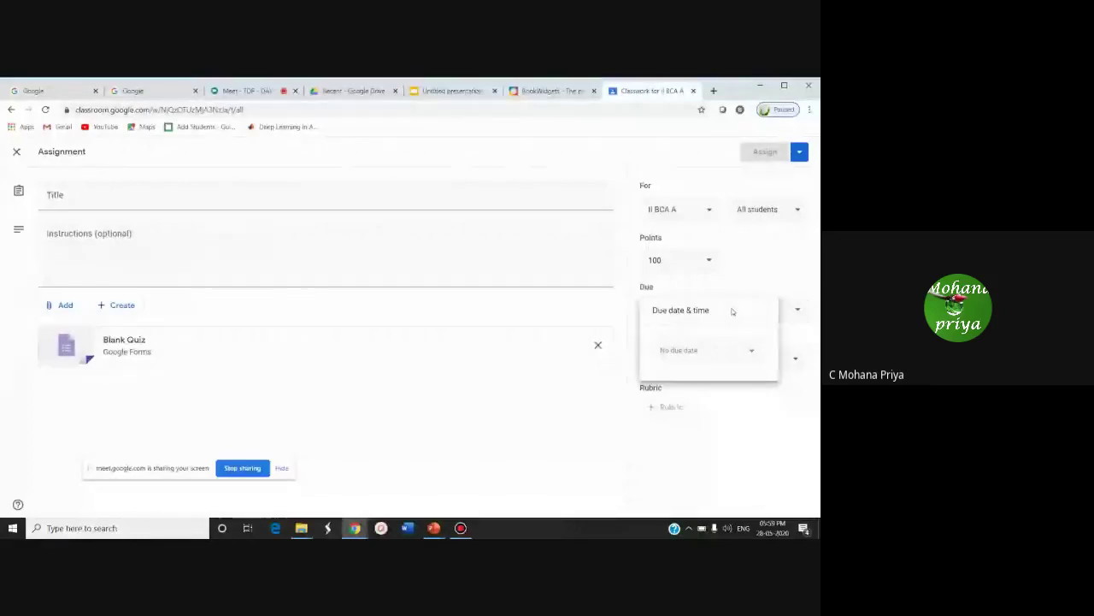
click(755, 296)
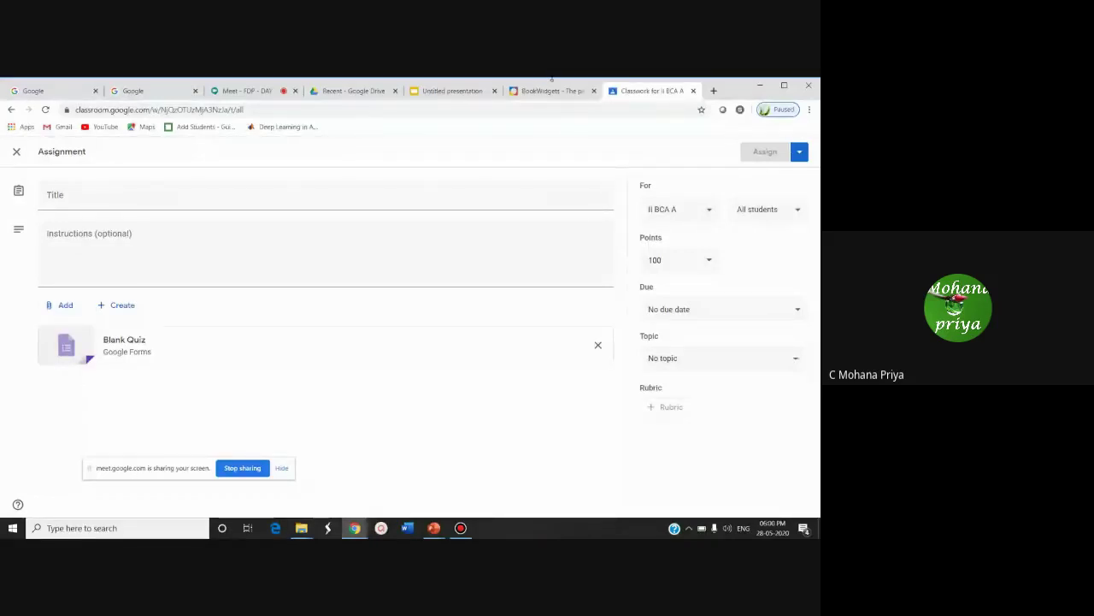
click(17, 152)
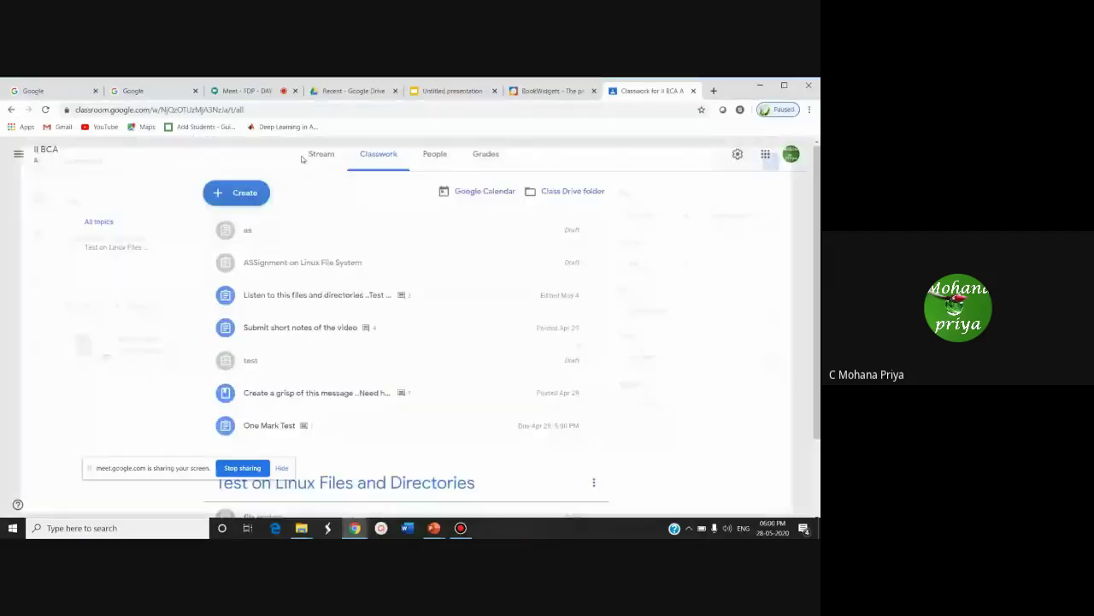
- Open the people list of the II BCA class and look through its teachers and students
click(436, 155)
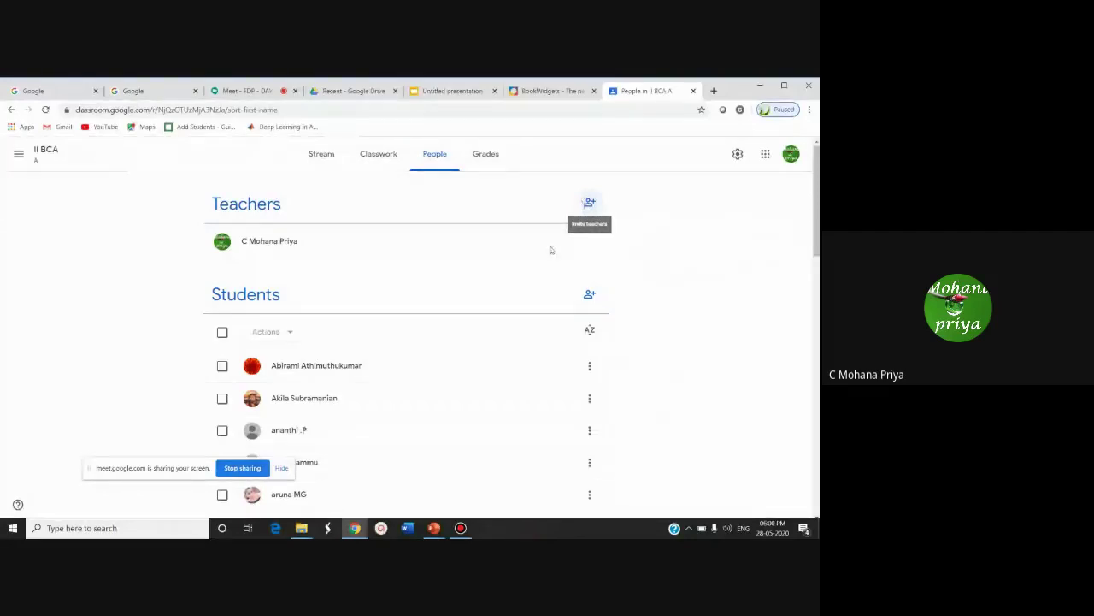
scroll(541, 277, down, 1)
scroll(541, 277, down, 10)
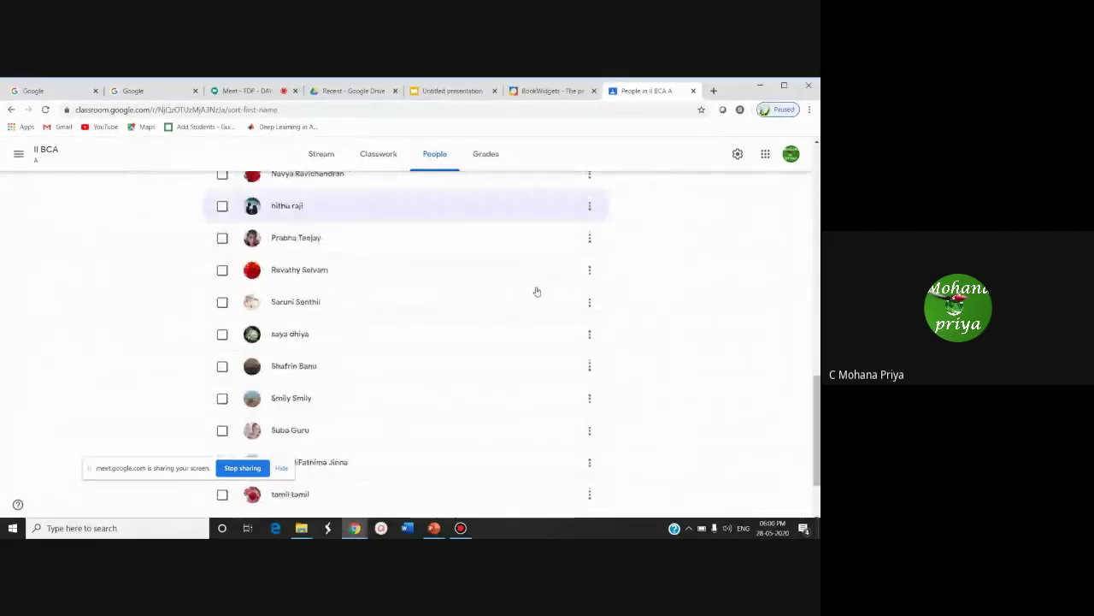
scroll(537, 291, down, 2)
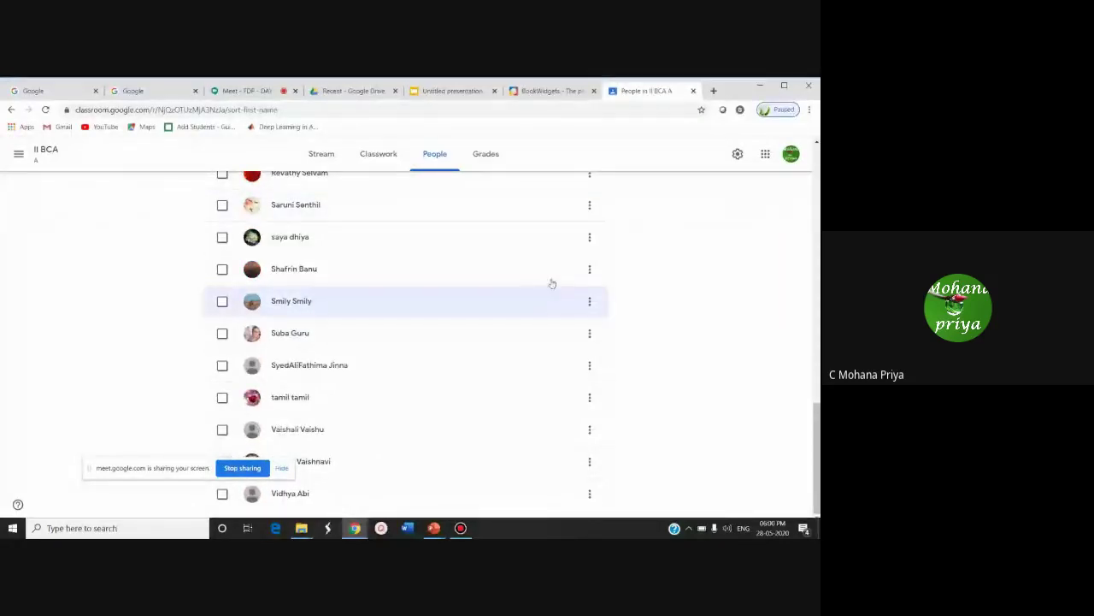
- Open the II BCA gradebook and look through the students' marks for each assignment
click(473, 151)
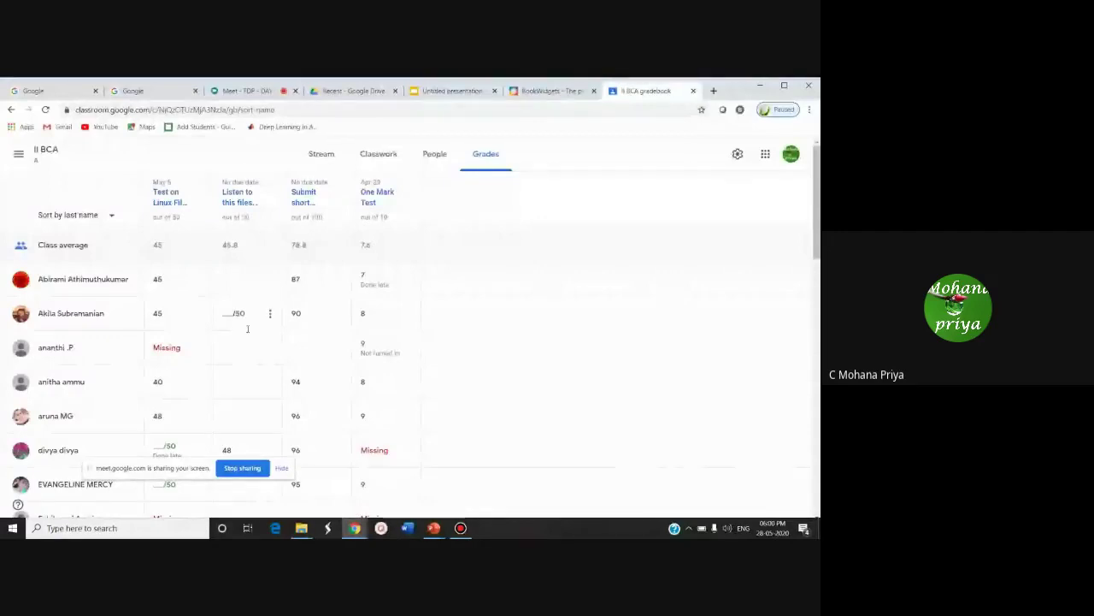
scroll(256, 323, down, 10)
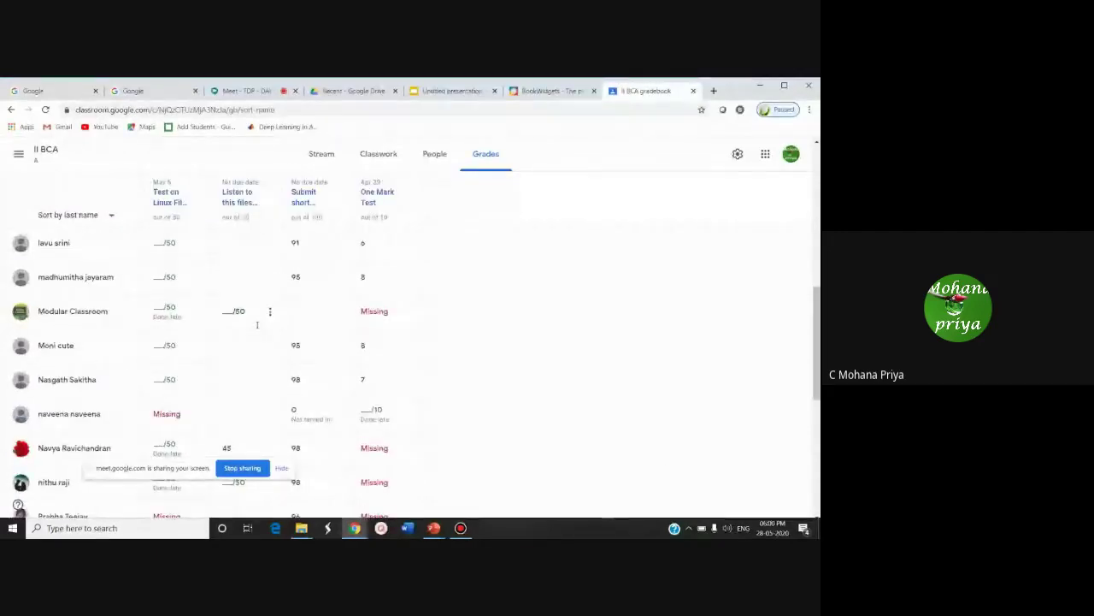
scroll(257, 324, down, 5)
scroll(265, 317, up, 10)
scroll(334, 314, up, 2)
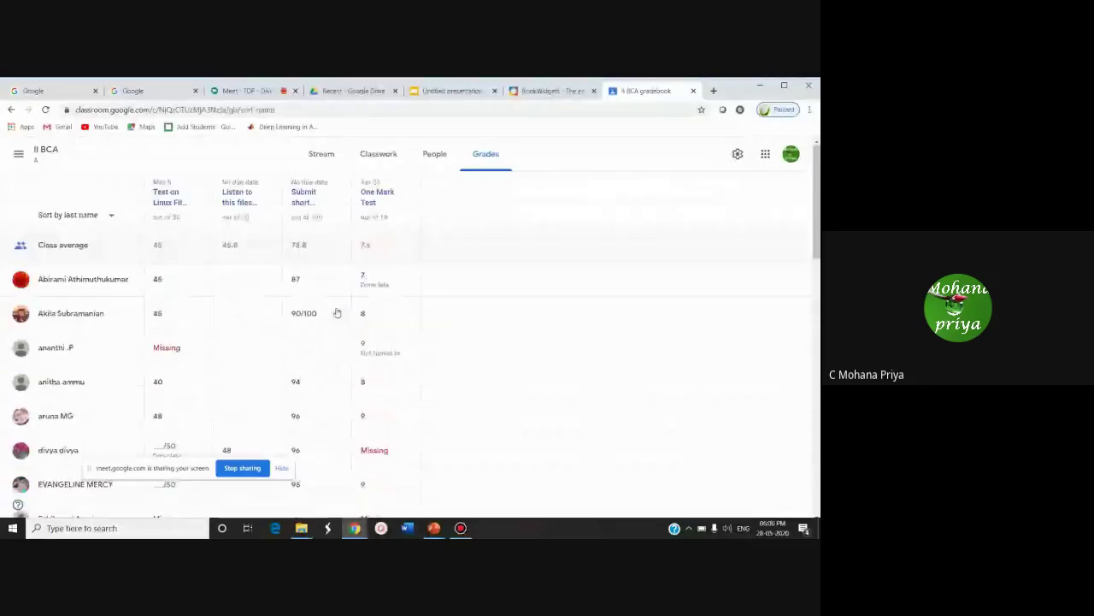
- Open the student work for Test on Linux Files and Directories and view the graded, then the turned-in submissions
click(162, 201)
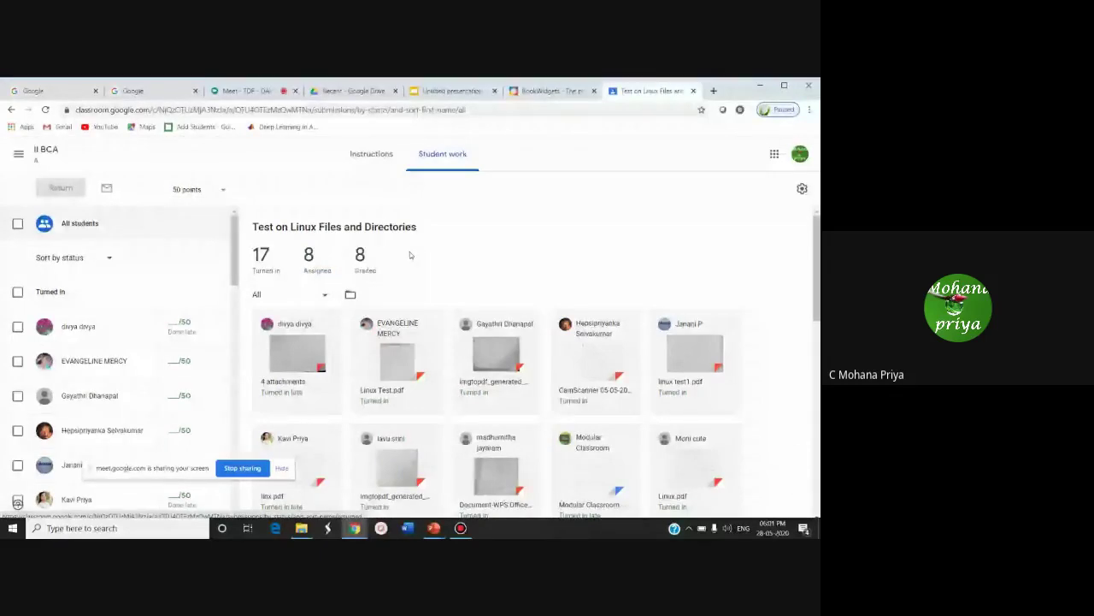
click(360, 258)
scroll(413, 320, down, 1)
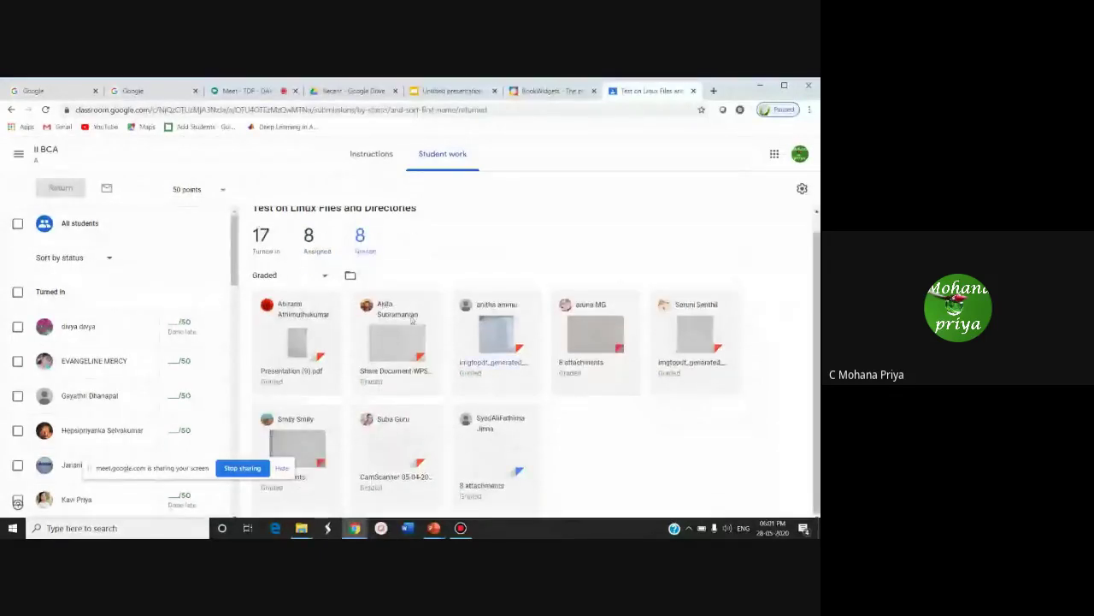
click(49, 292)
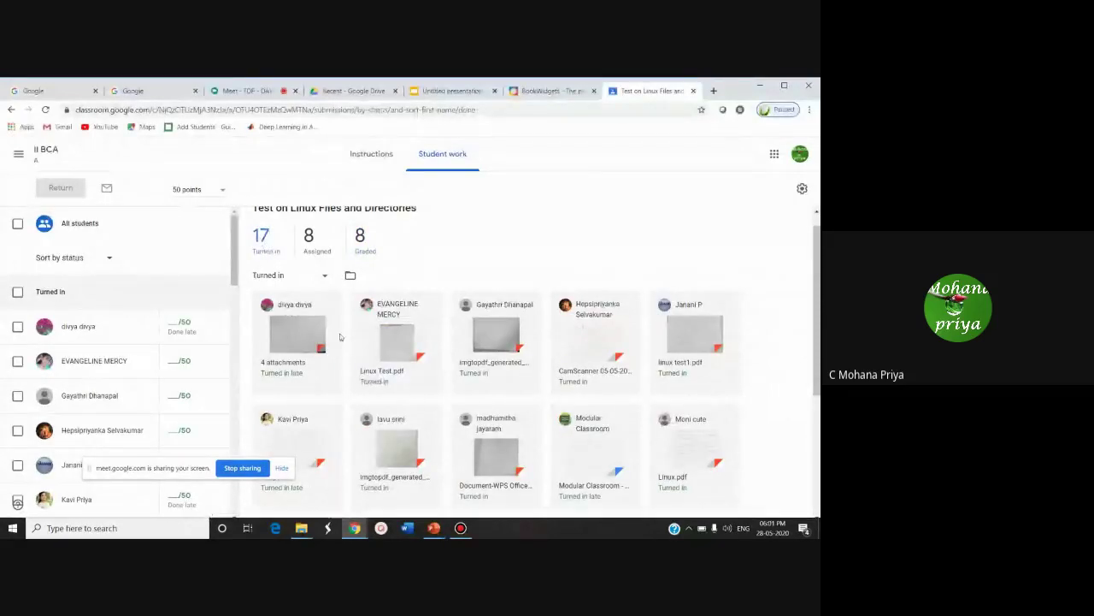
- Open the first turned-in submission, move on to the next student's, and read through its Linux Test.pdf
click(302, 328)
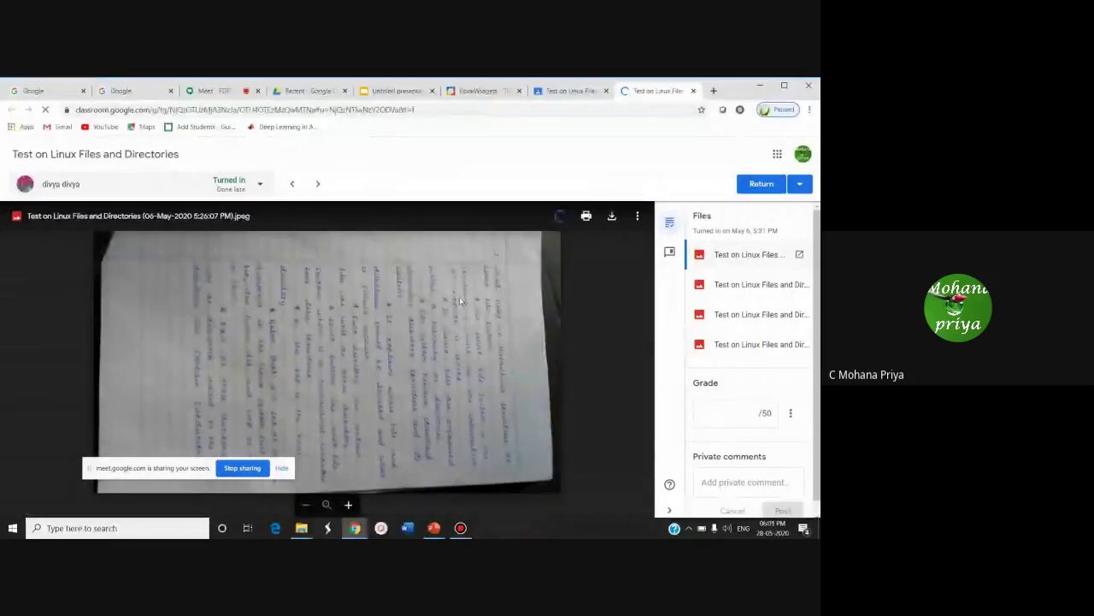
click(317, 183)
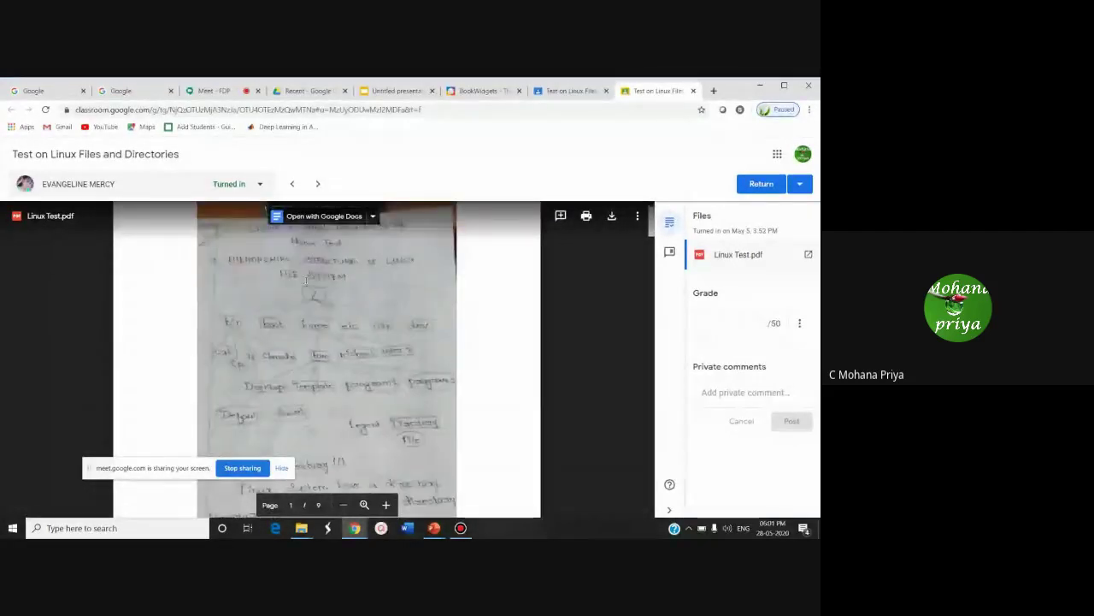
scroll(316, 285, down, 3)
scroll(329, 290, down, 10)
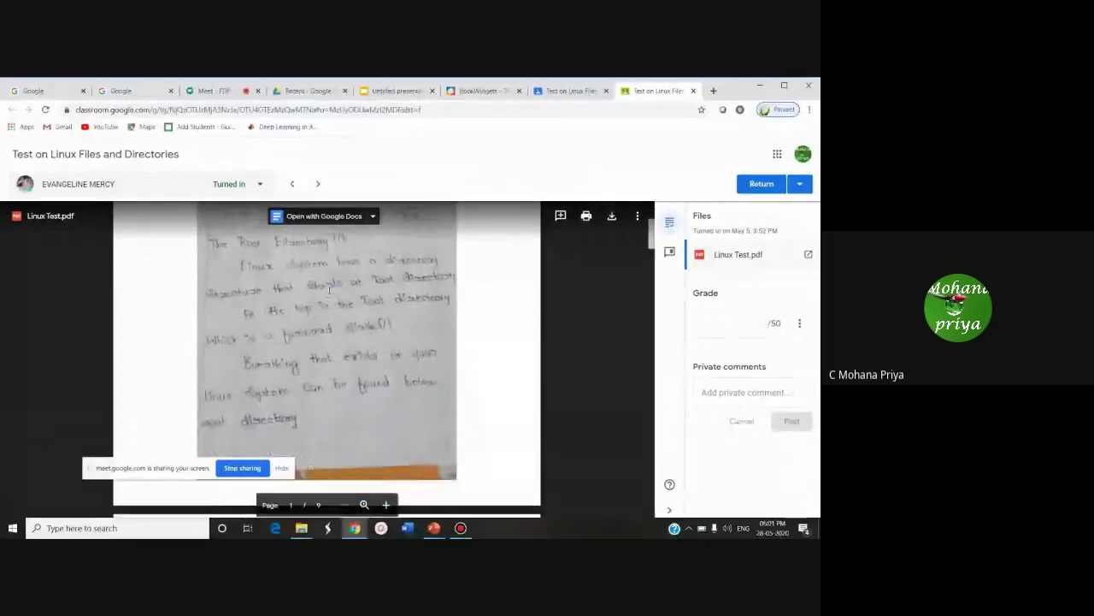
scroll(329, 291, down, 10)
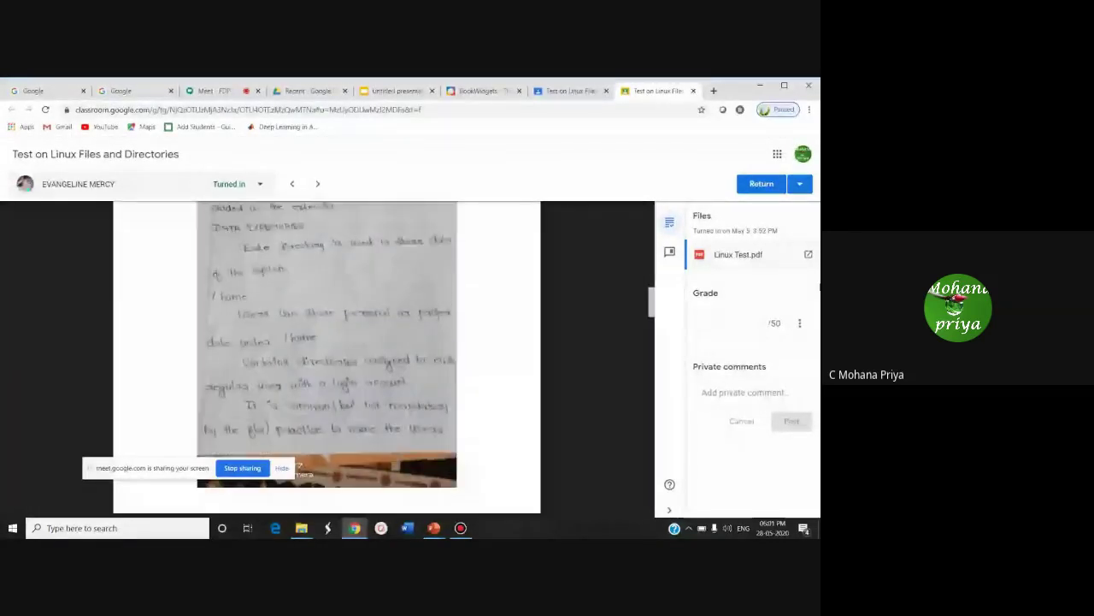
- Grade the Linux Test.pdf submission 39 out of 50
click(779, 322)
text(3)
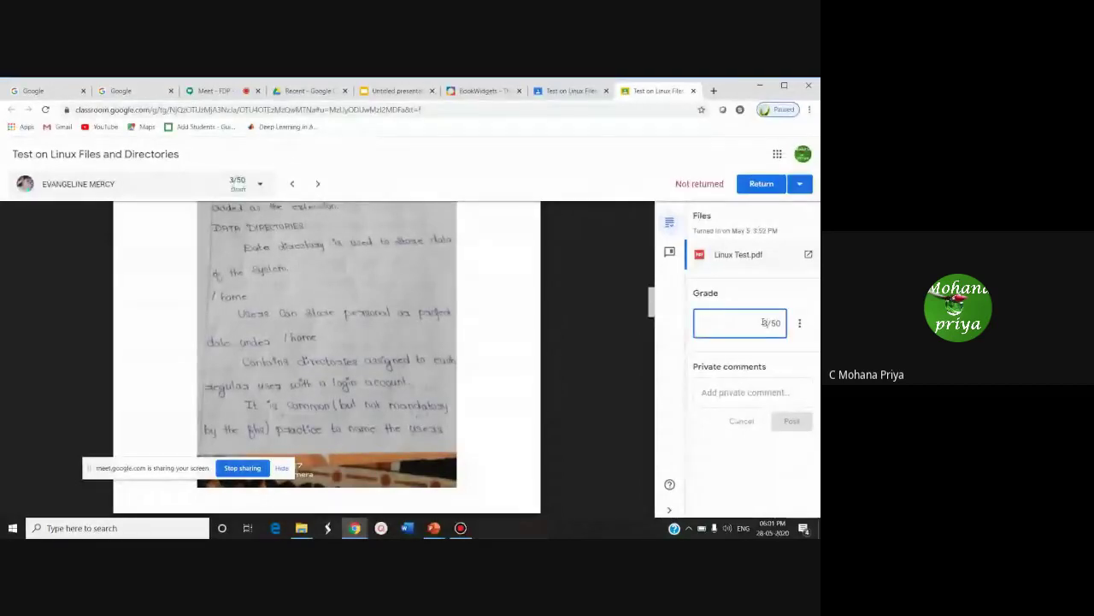
text(9)
- Post the private comment "ok" on the submission and return the graded work to the student
click(744, 391)
text(ok)
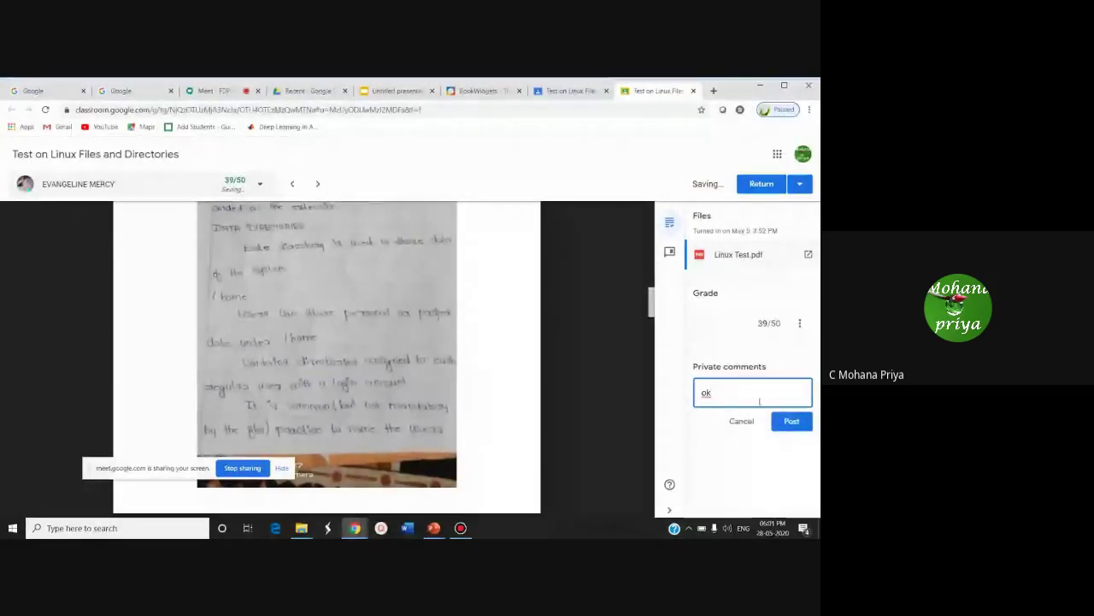
click(791, 421)
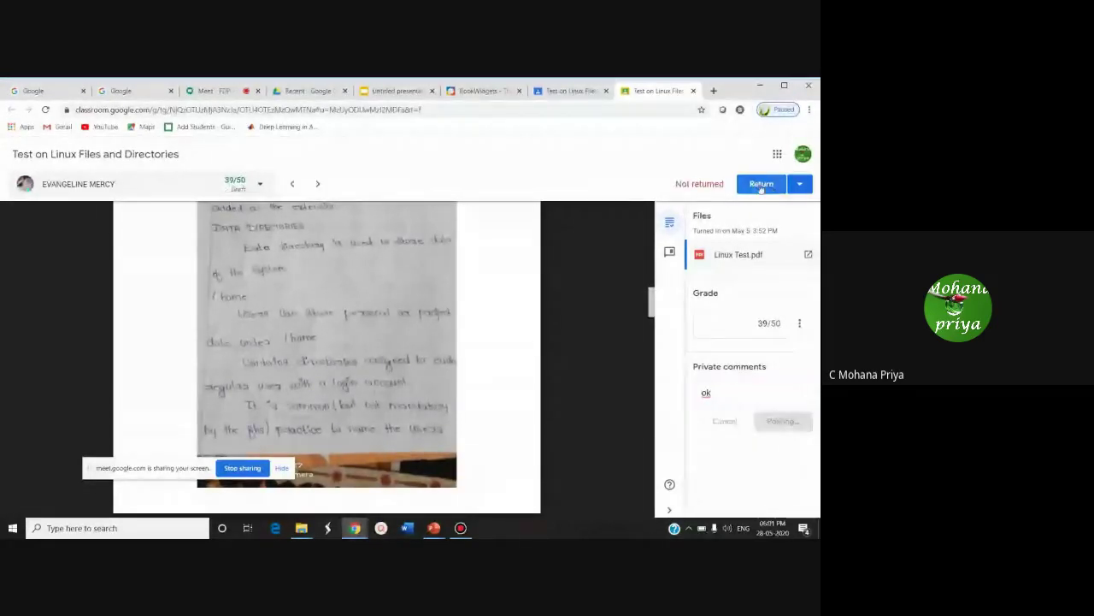
click(762, 184)
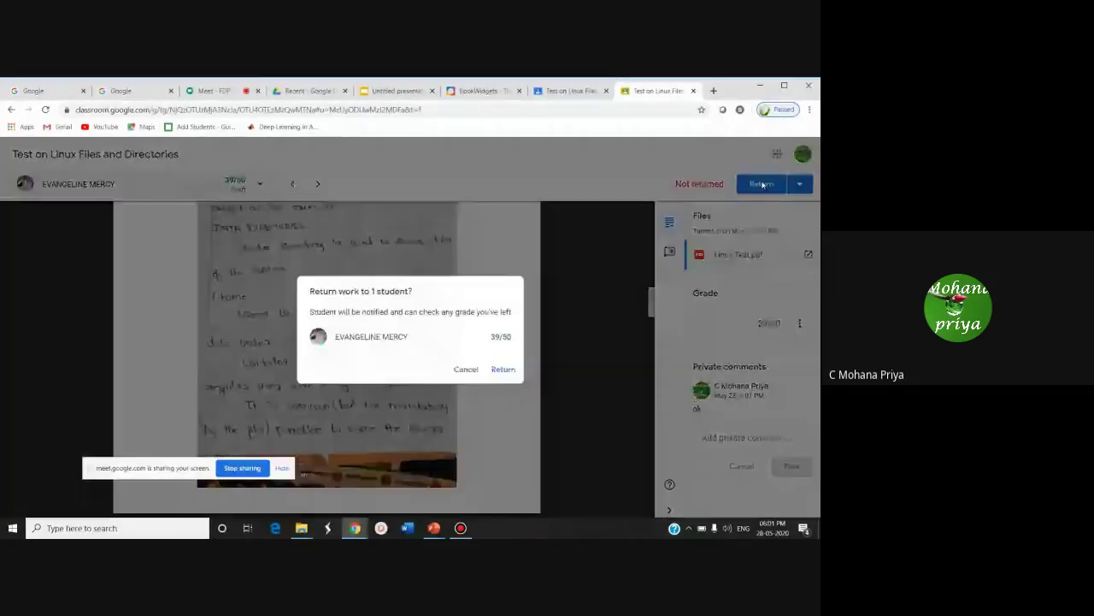
click(502, 368)
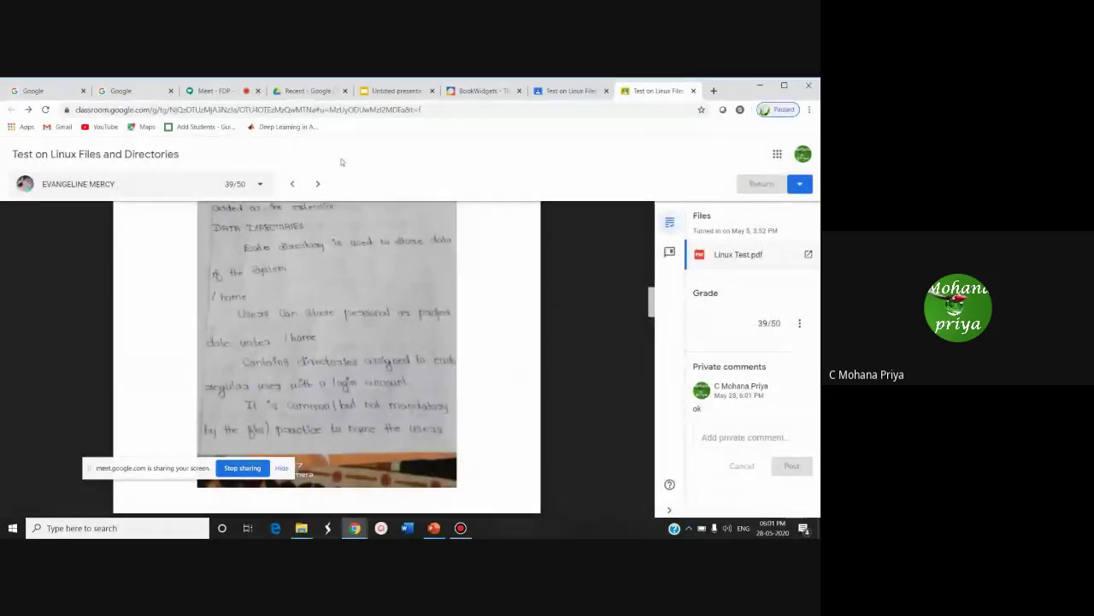
- Go back to the student work overview and check the turned-in, assigned and graded counts
click(571, 90)
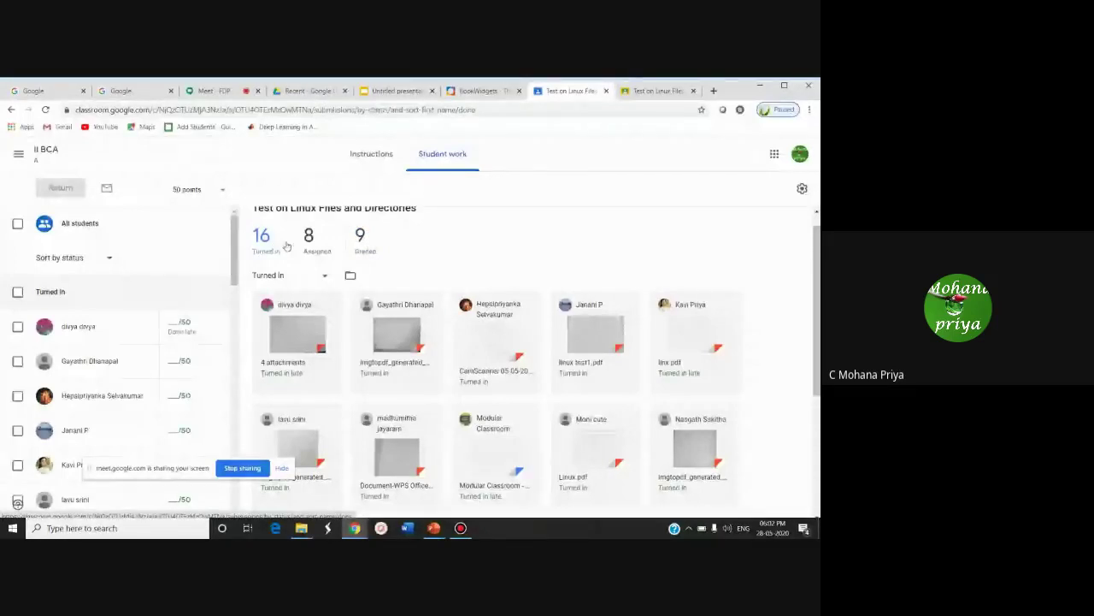
scroll(474, 238, up, 1)
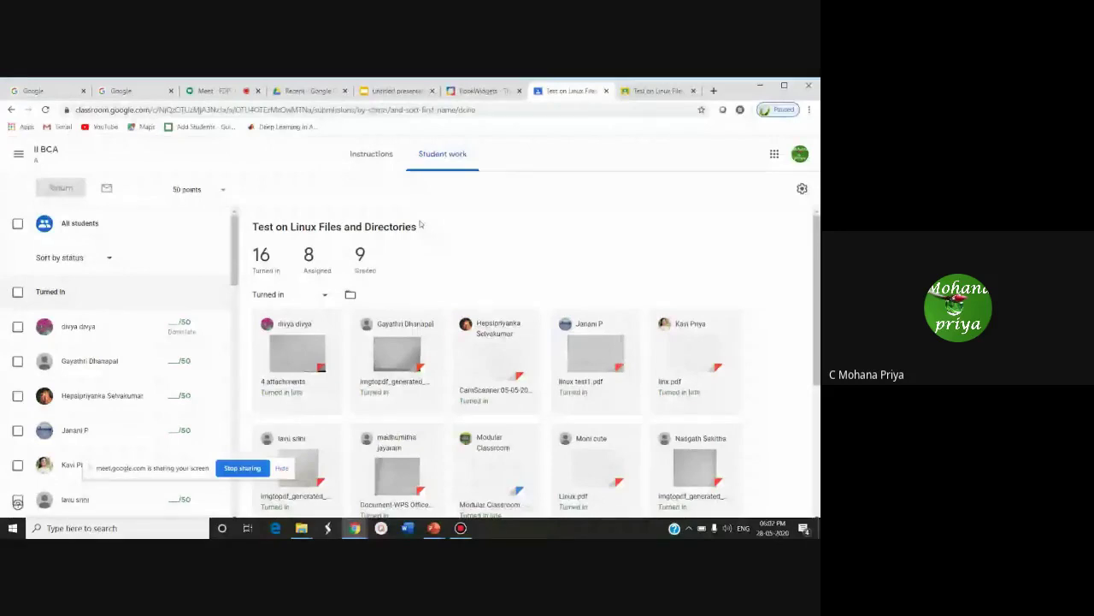
click(713, 90)
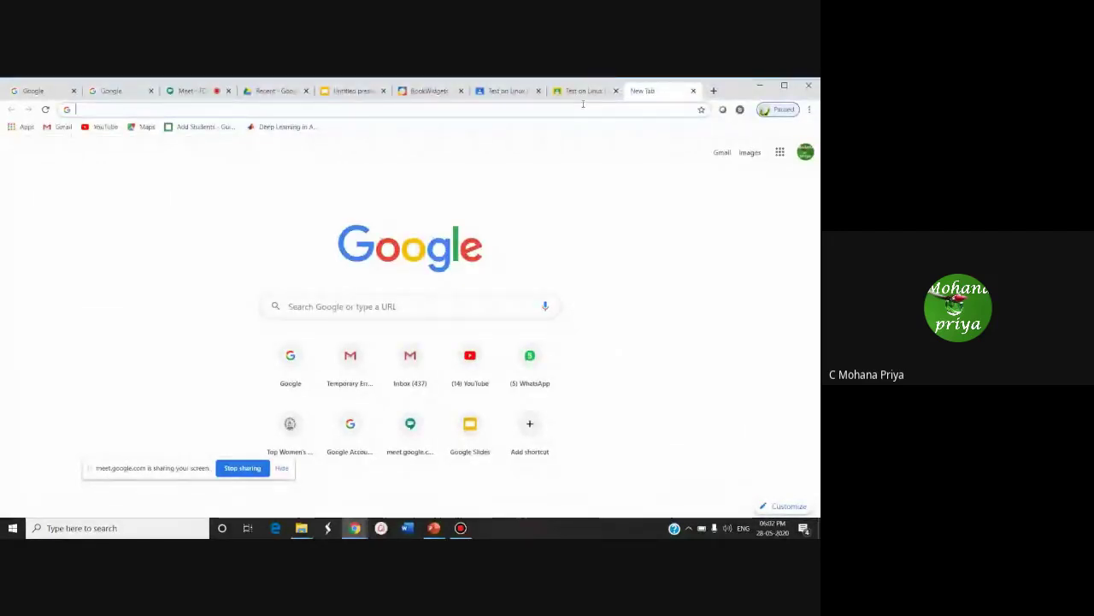
text(g)
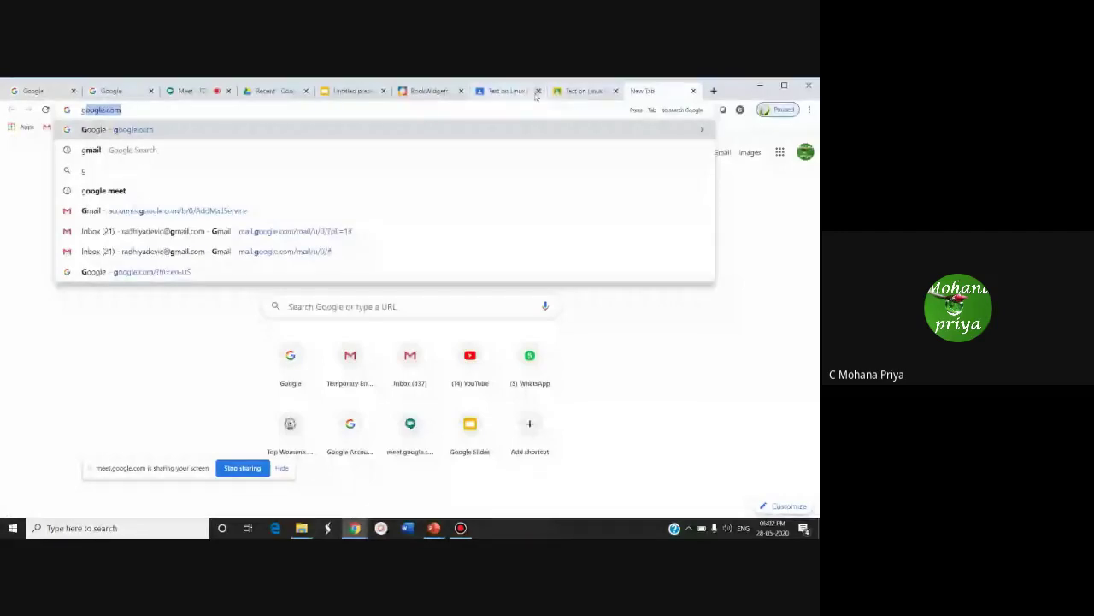
click(554, 92)
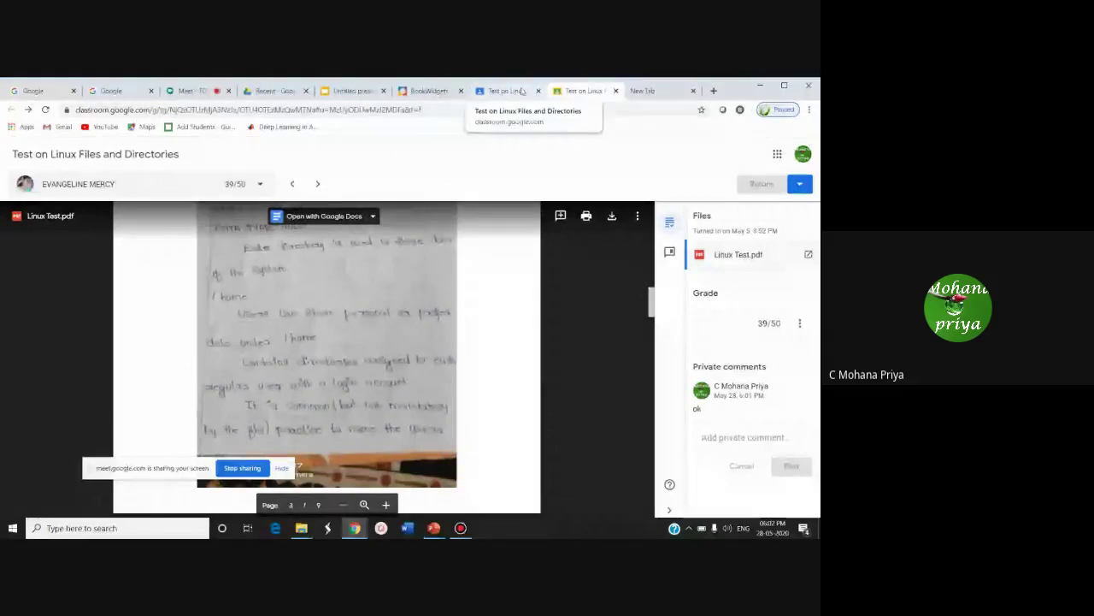
- Go back to the II BCA class and look through the students' marks in its grades list
click(504, 91)
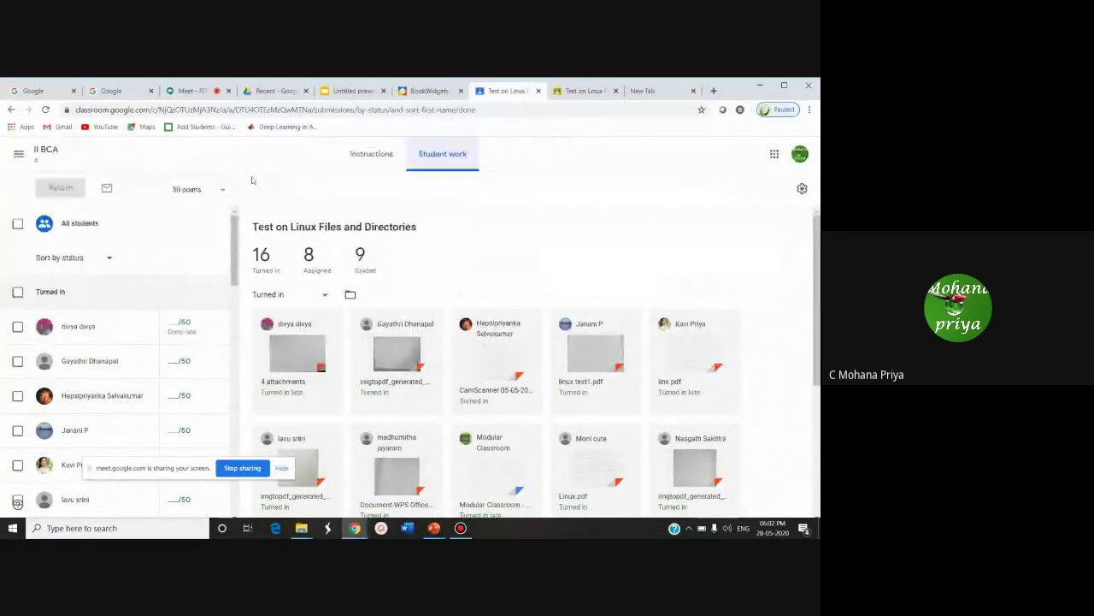
click(17, 155)
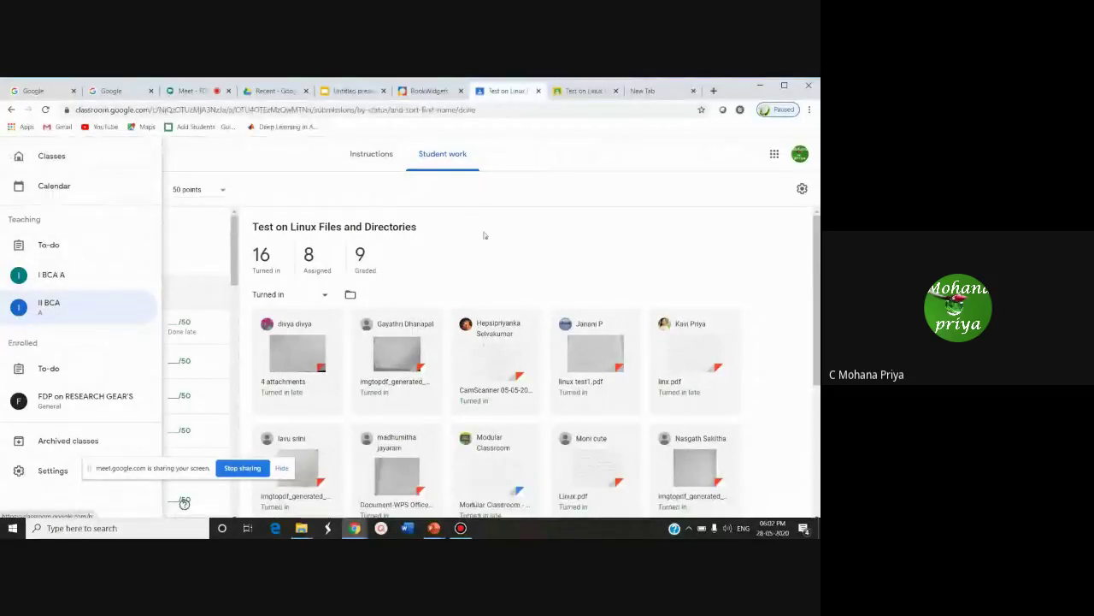
click(49, 304)
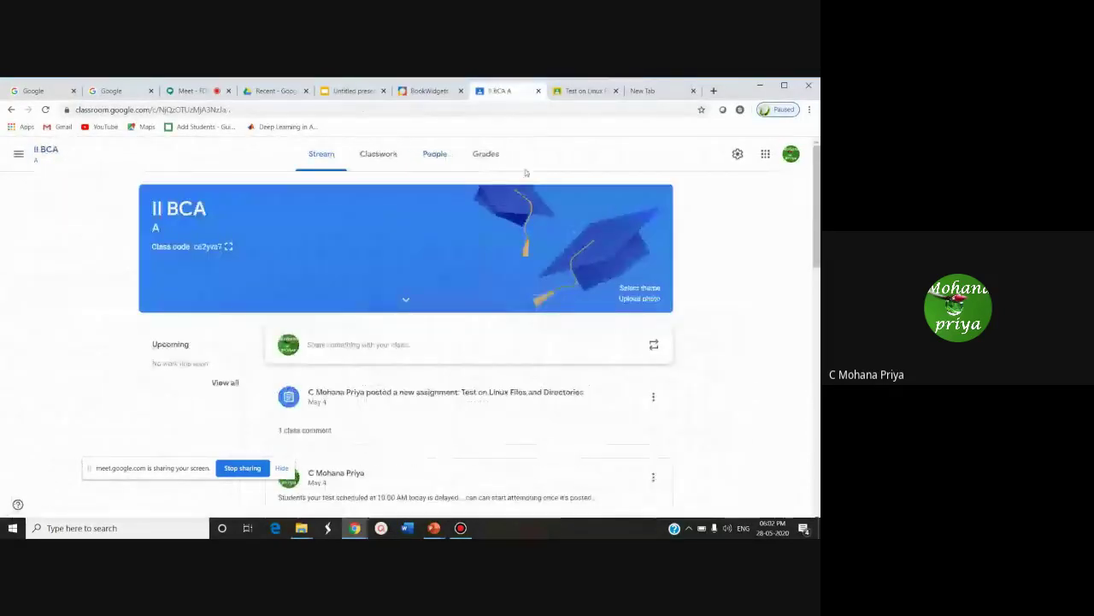
click(485, 154)
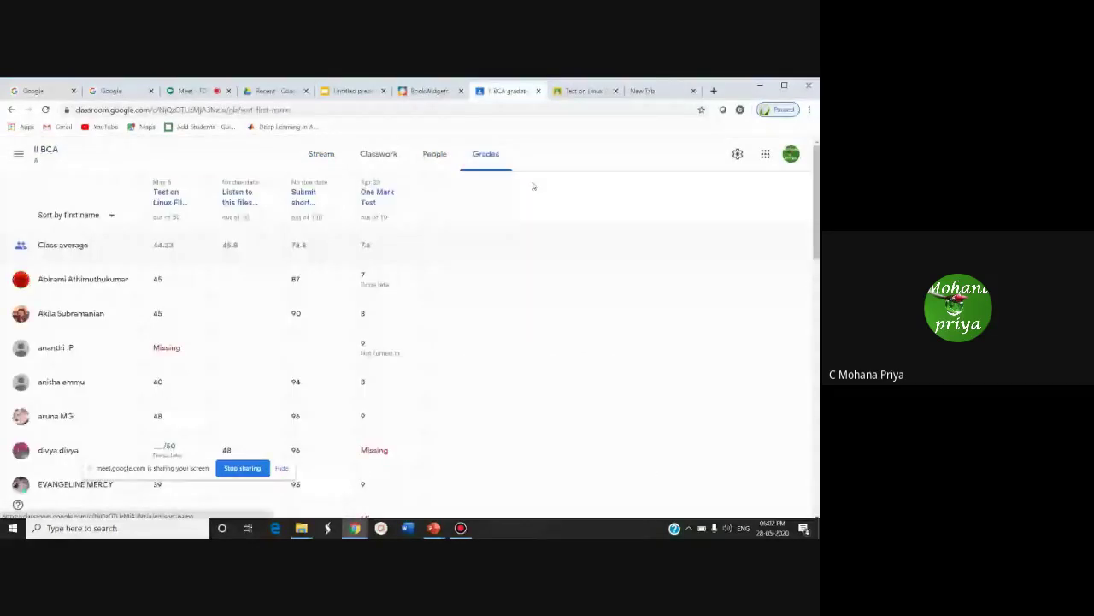
scroll(532, 186, down, 5)
scroll(532, 185, down, 4)
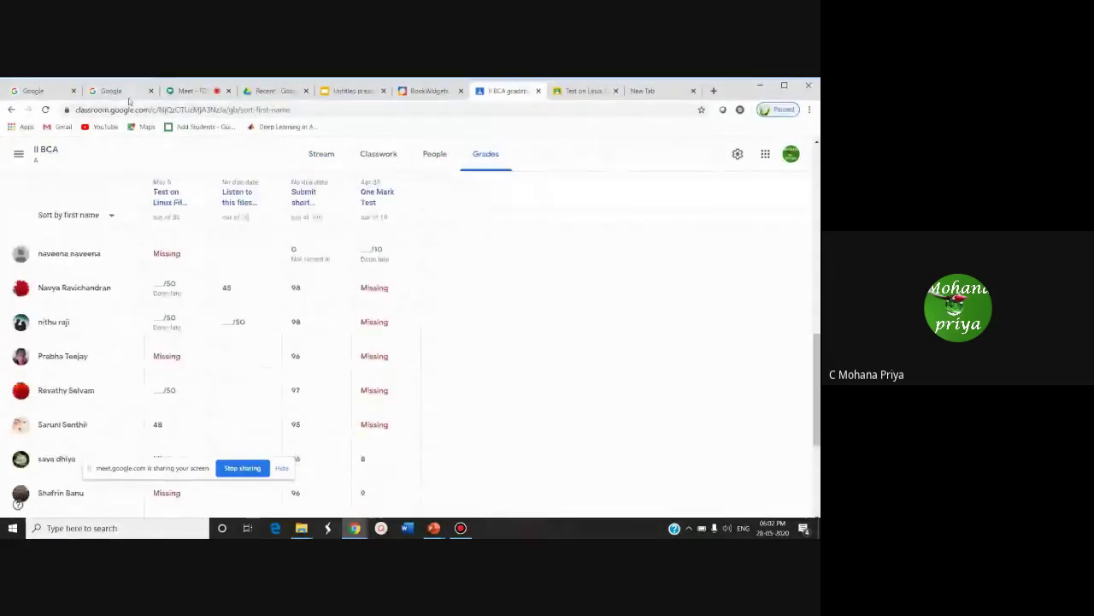
- Return to the II BCA class stream and look over its recent posts
click(18, 154)
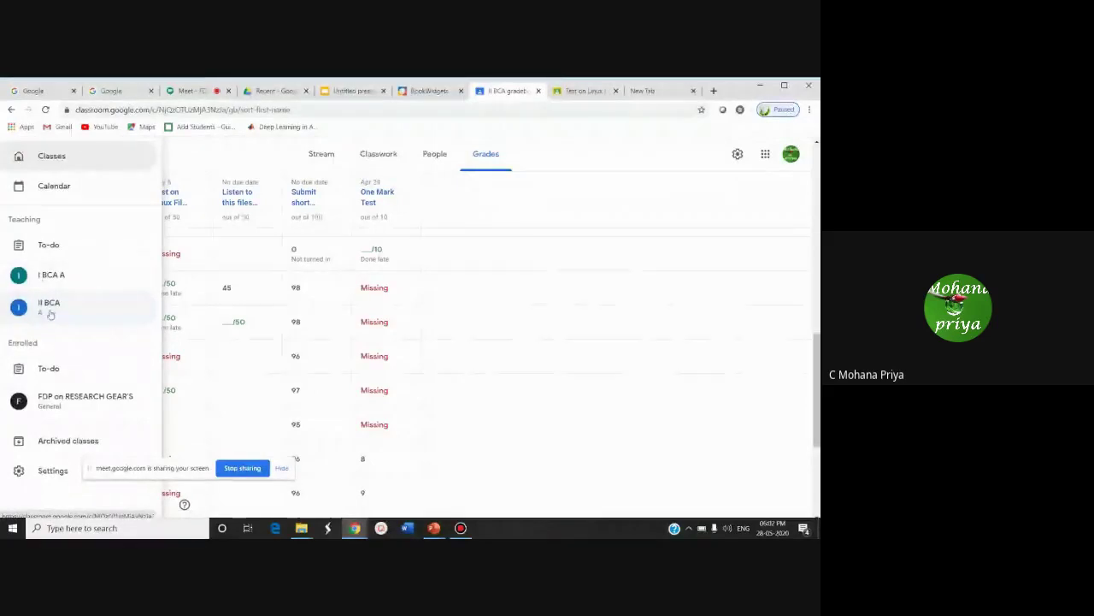
click(43, 305)
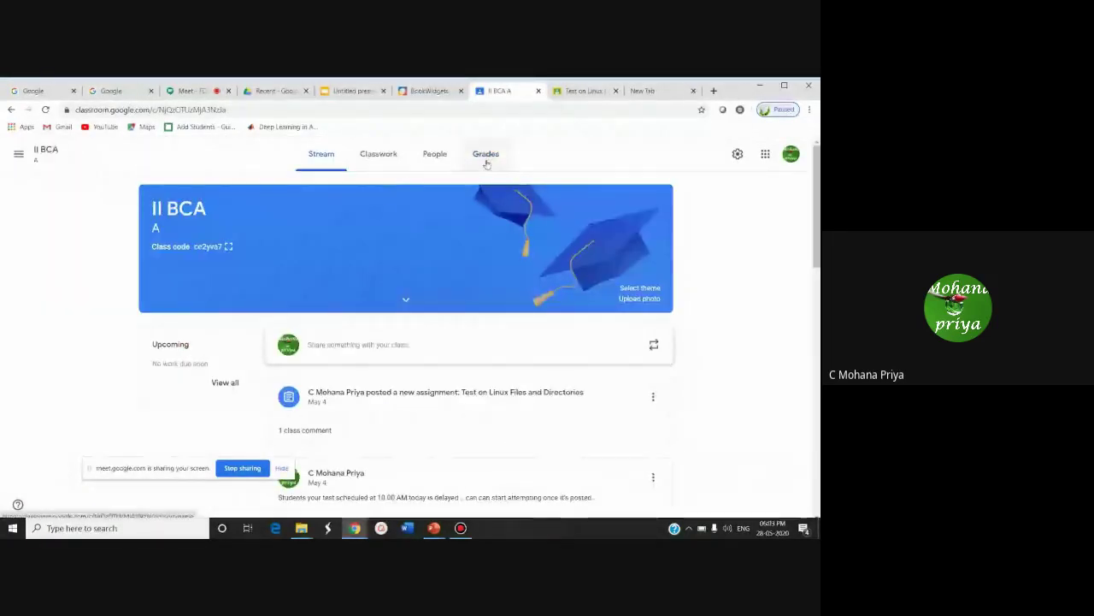
scroll(486, 161, down, 3)
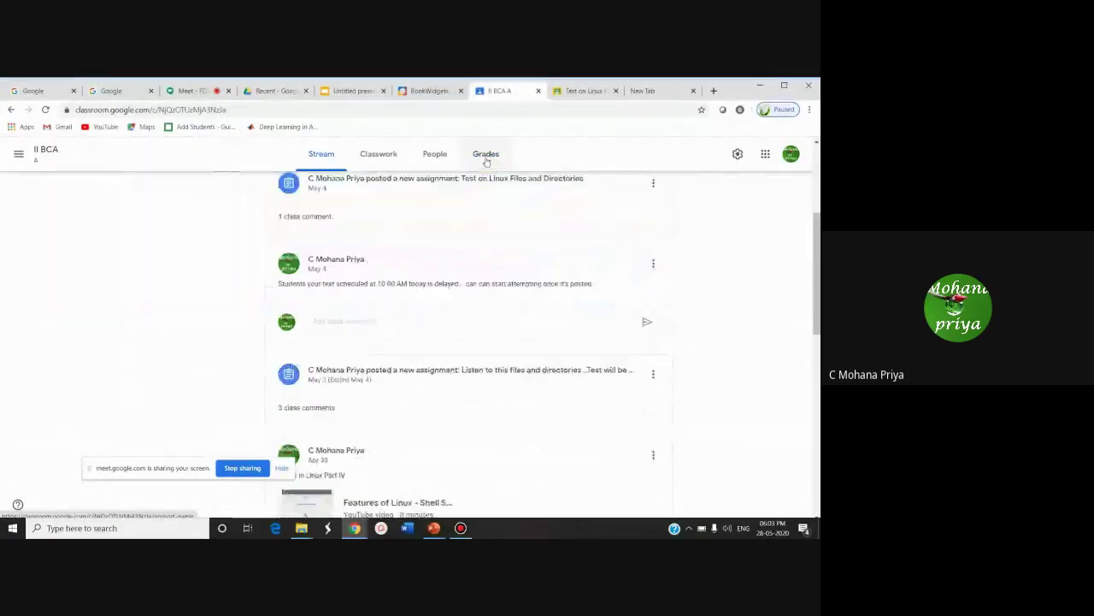
scroll(486, 160, up, 3)
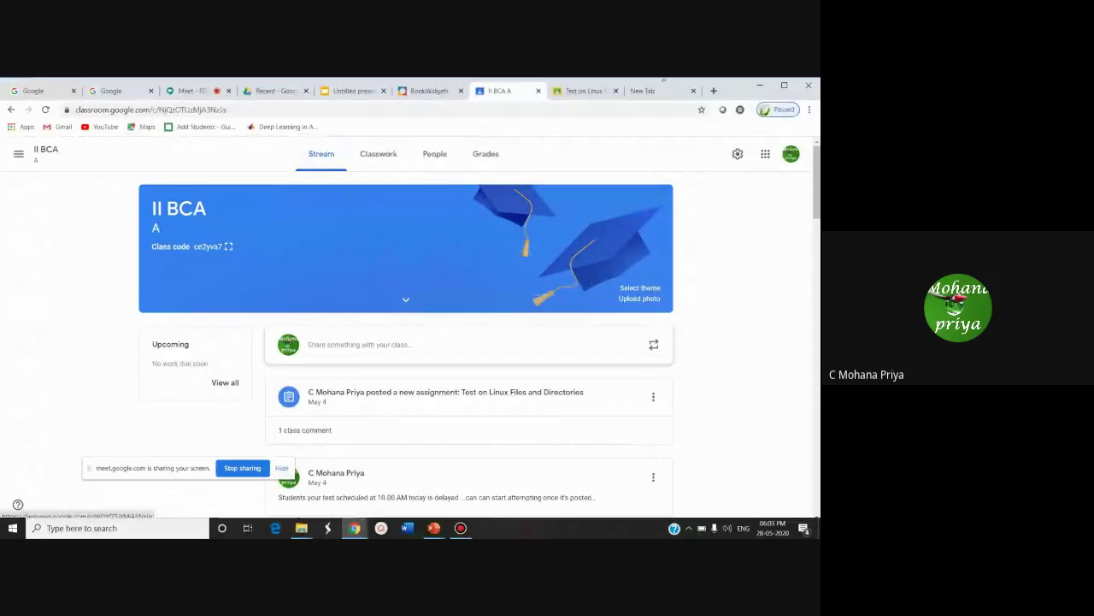
- Open Google Calendar at calendar.google.com in a new browser tab
click(715, 91)
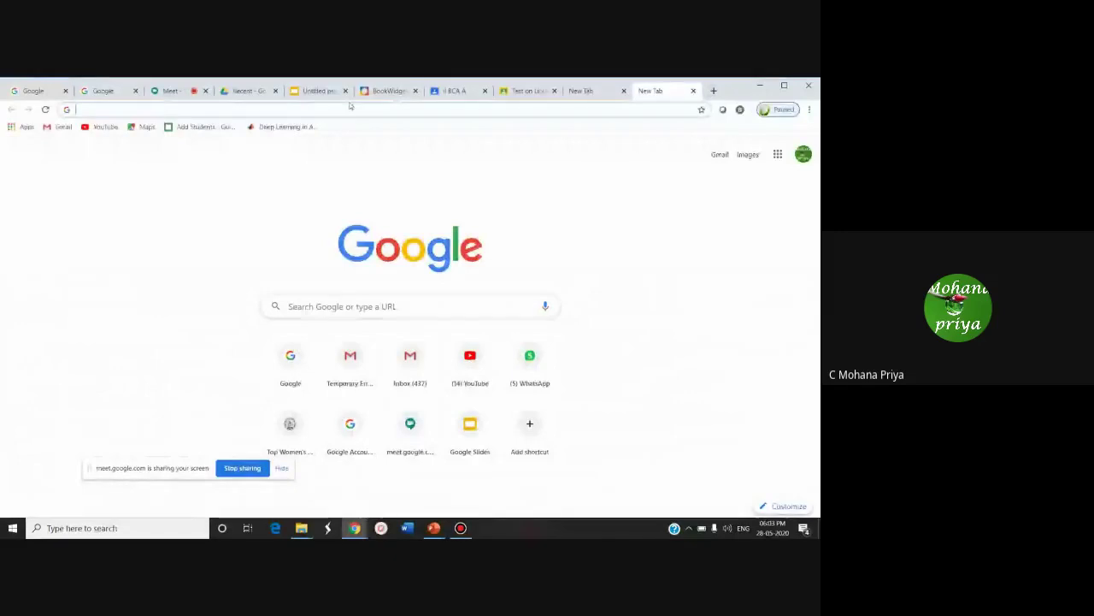
text(calendar.google.com)
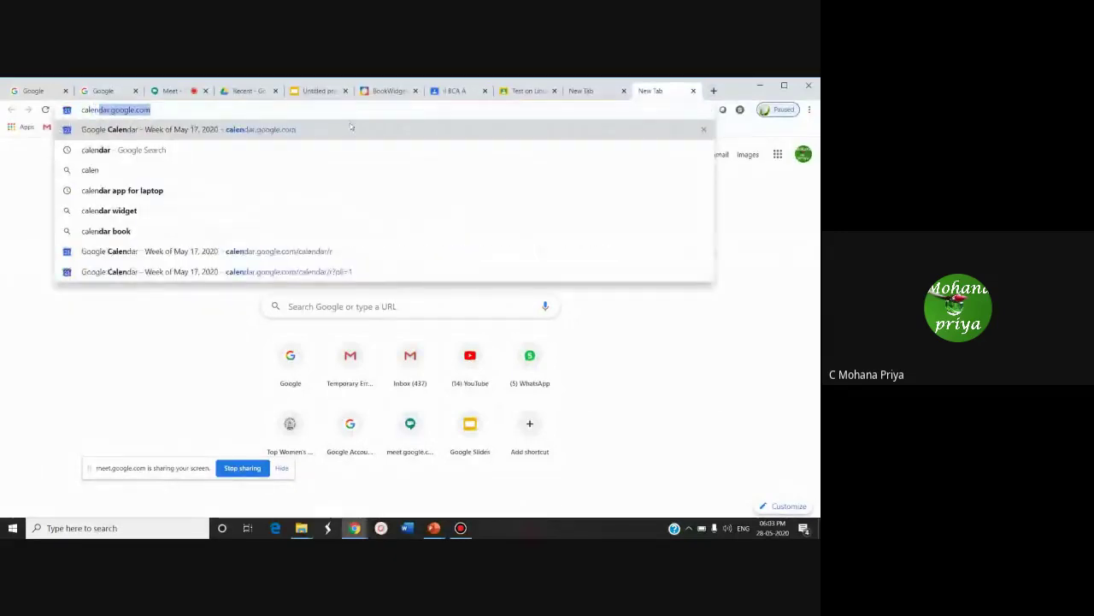
key(Return)
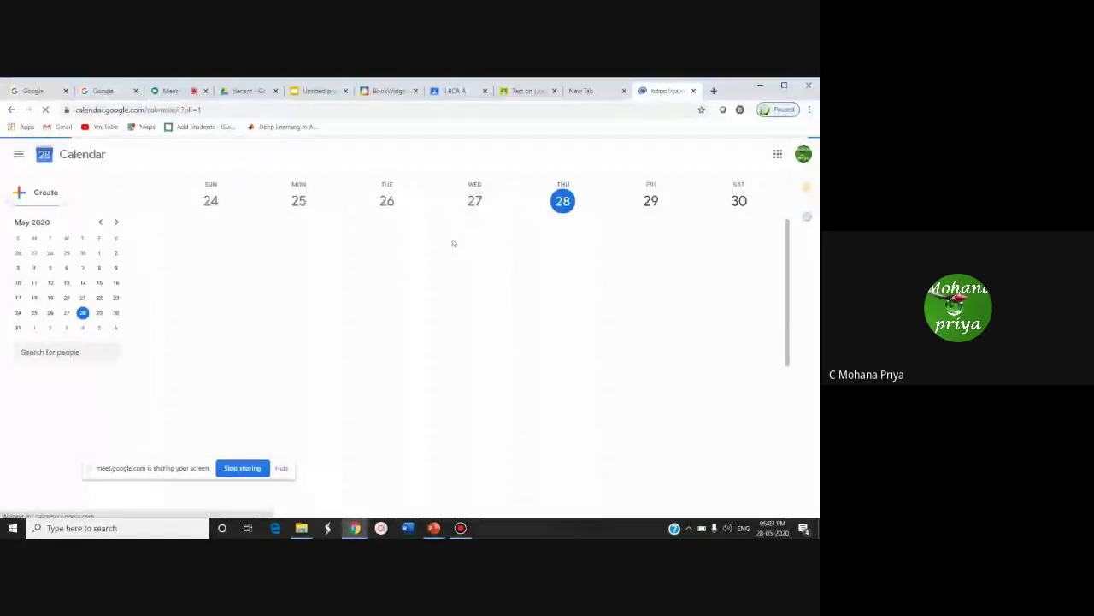
click(482, 381)
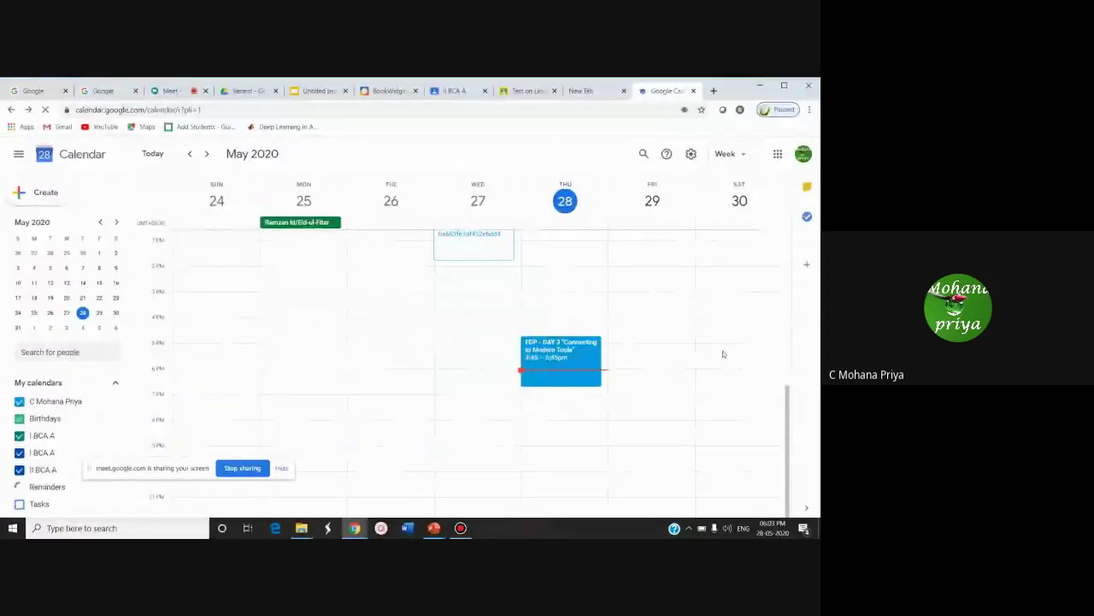
- Create and save a calendar event titled "Class meeting" on May 30, 2020, from 5:30pm to 6:30pm
click(728, 356)
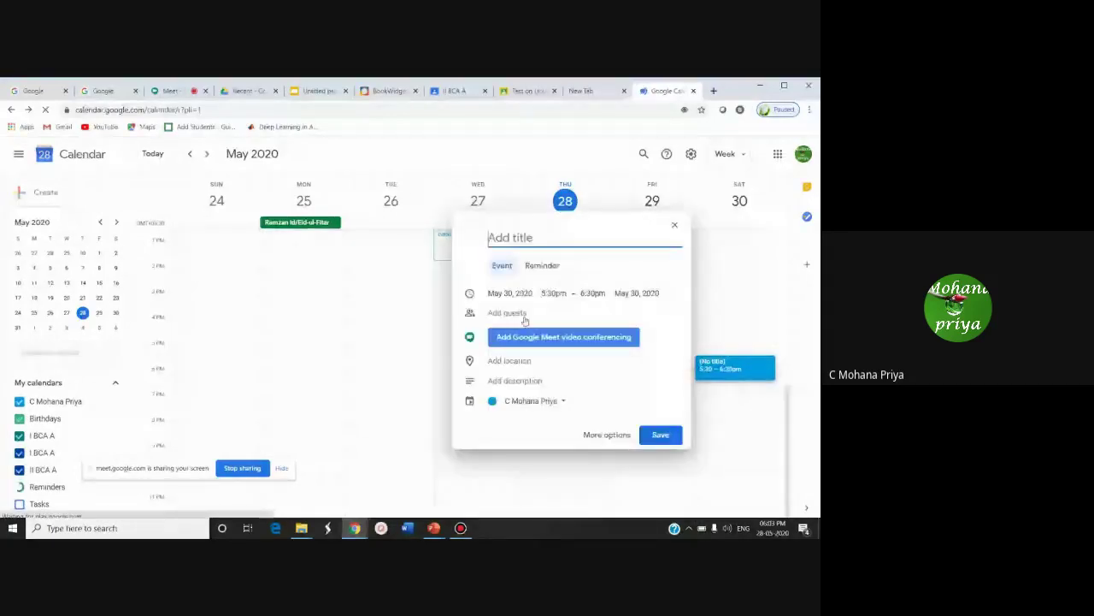
text(Class )
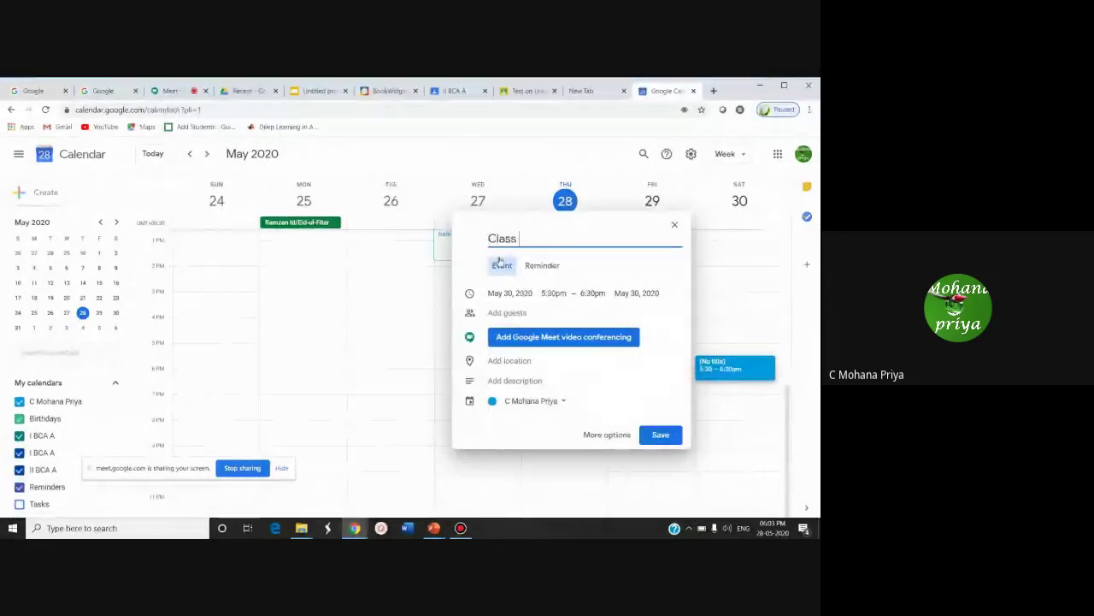
text(meeting)
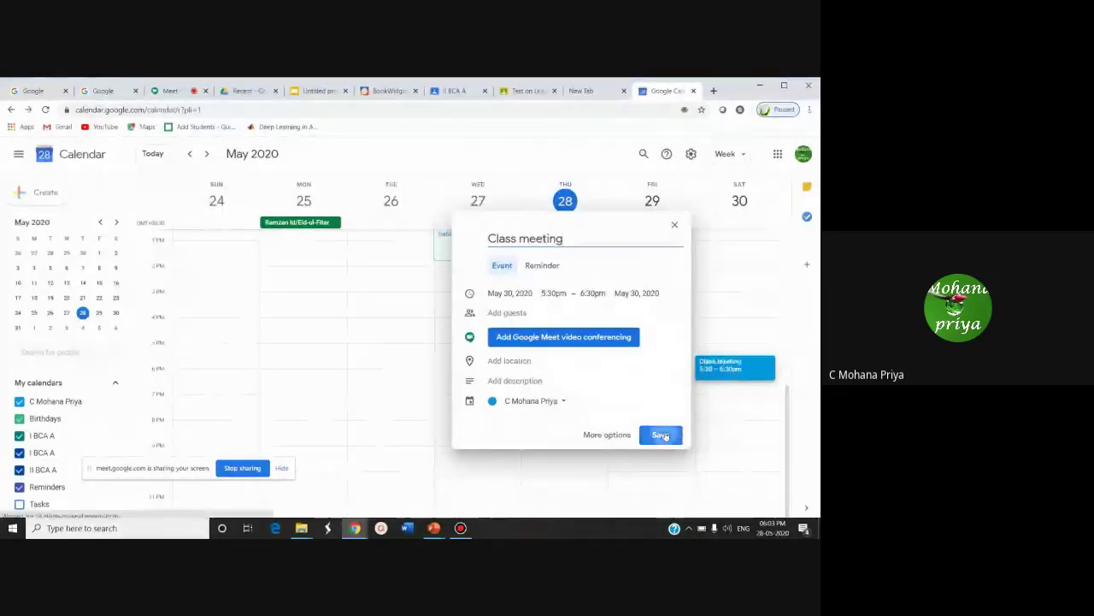
click(666, 435)
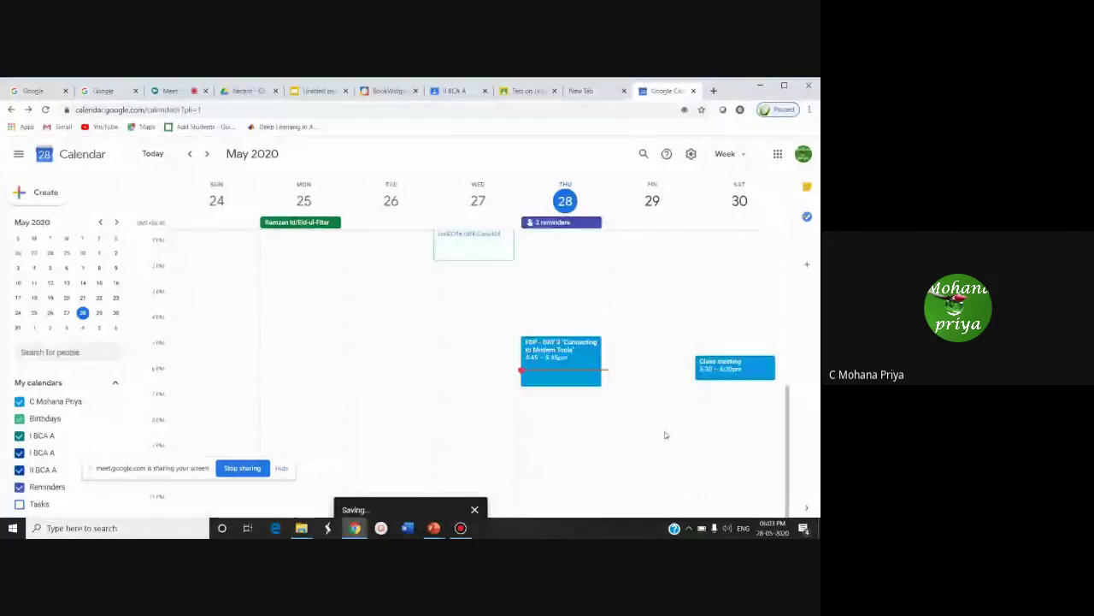
- Add Google Meet video conferencing to the Class meeting event and copy its meeting link
right_click(733, 368)
key(Escape)
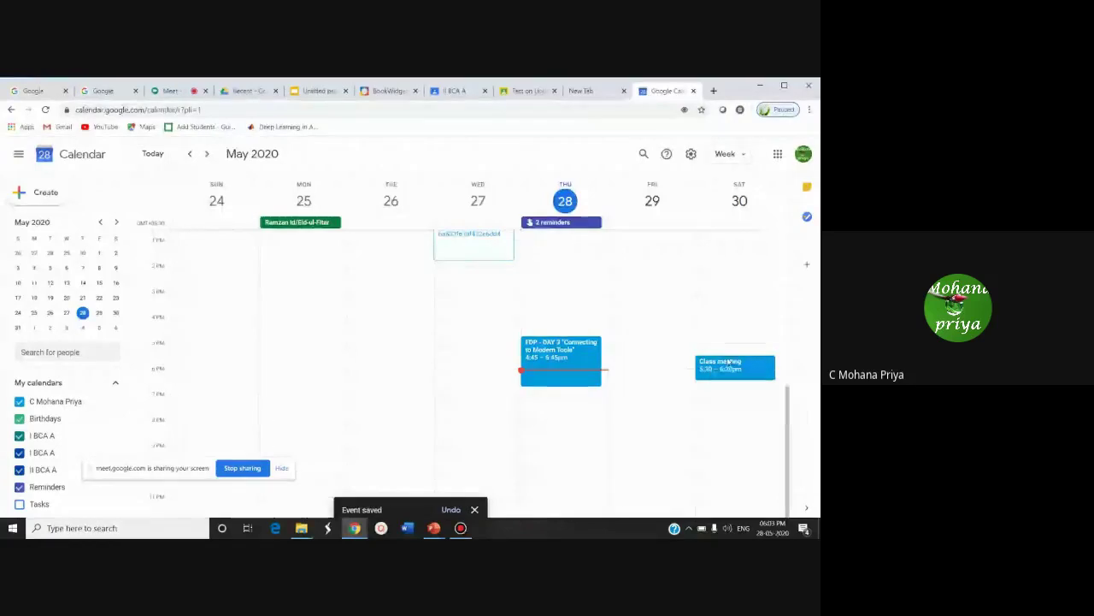
double_click(729, 364)
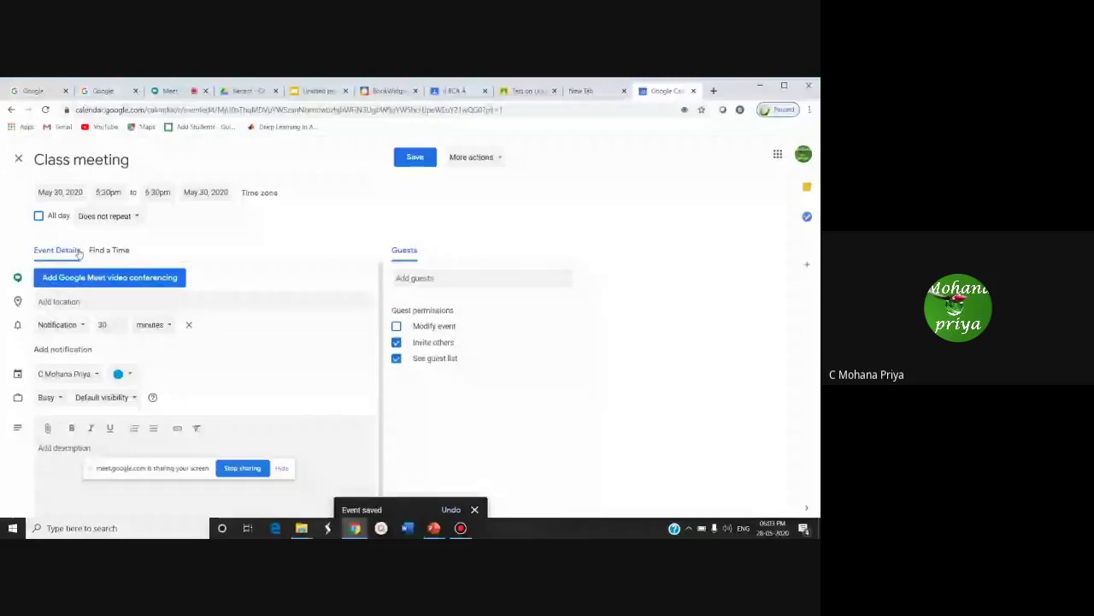
scroll(174, 317, down, 1)
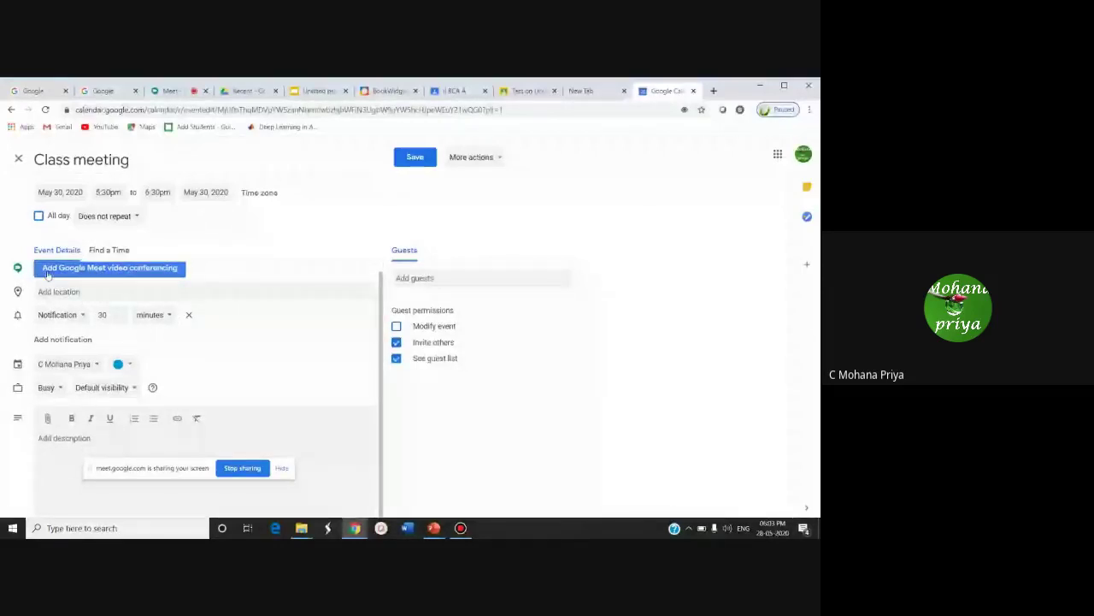
scroll(112, 282, up, 1)
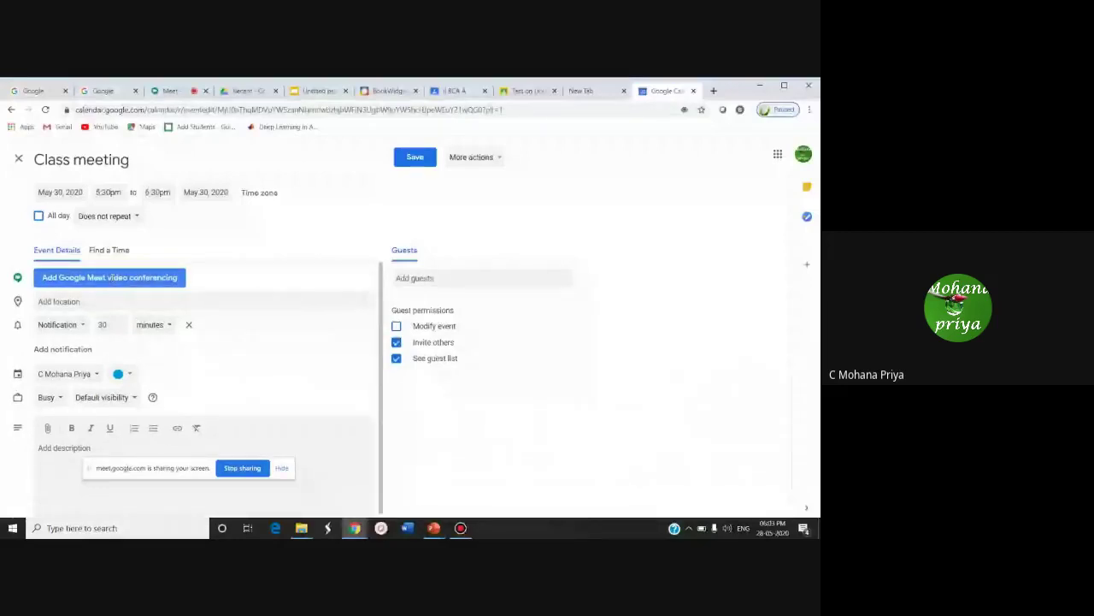
click(112, 279)
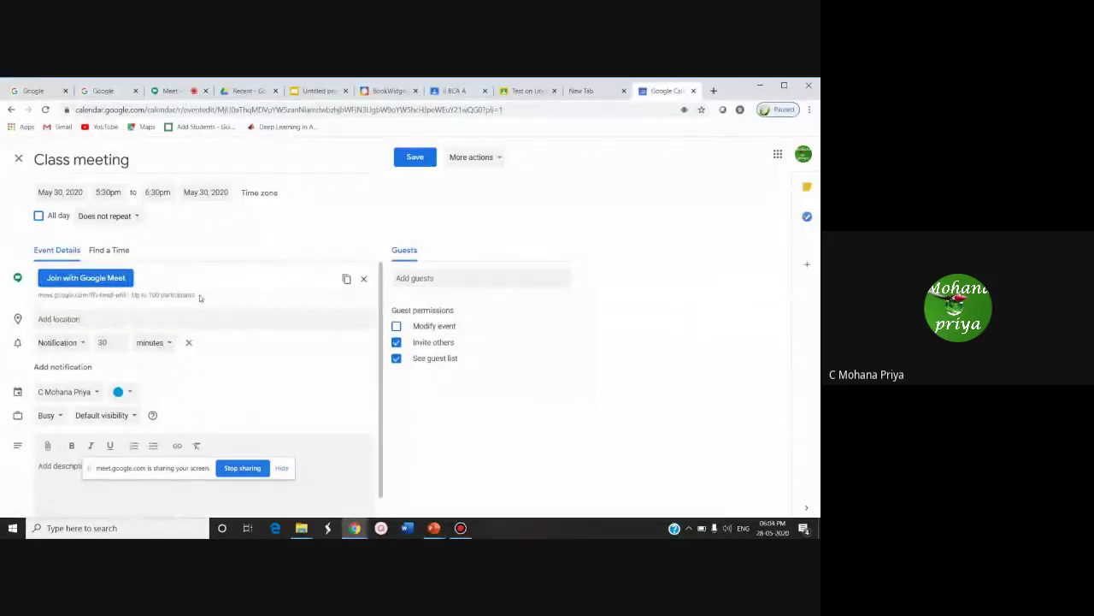
drag(127, 294, 37, 294)
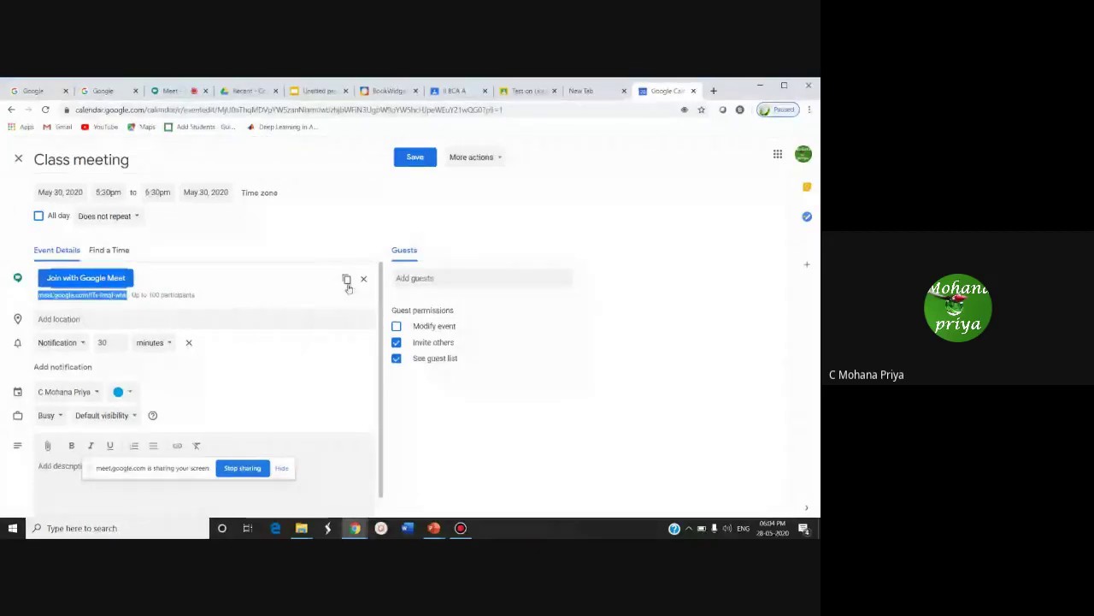
click(348, 287)
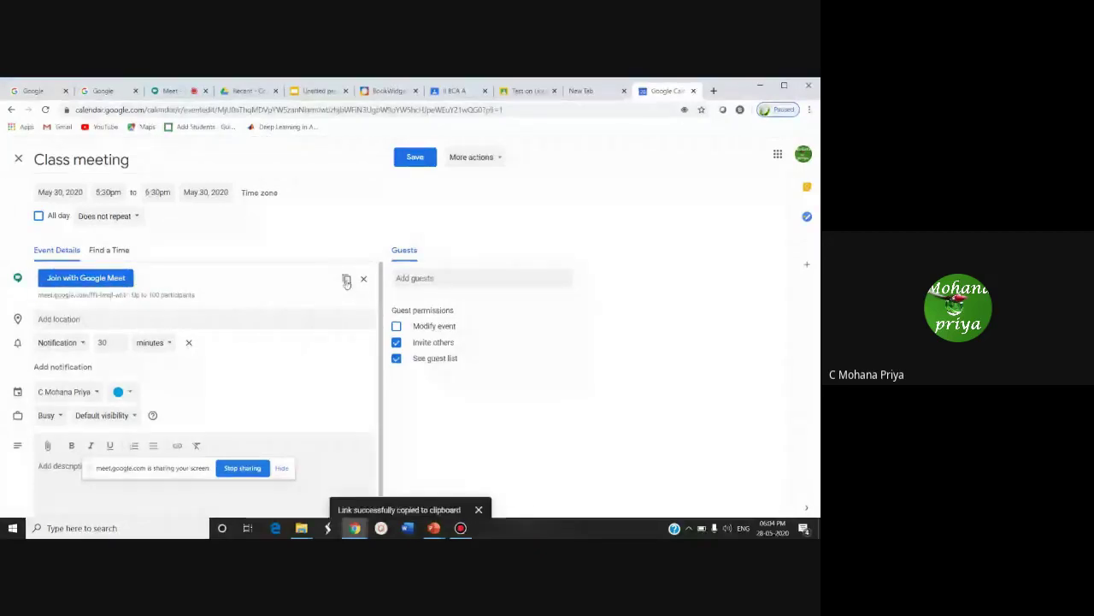
- Switch back to the II BCA class in Google Classroom and start a new assignment in its classwork
click(539, 90)
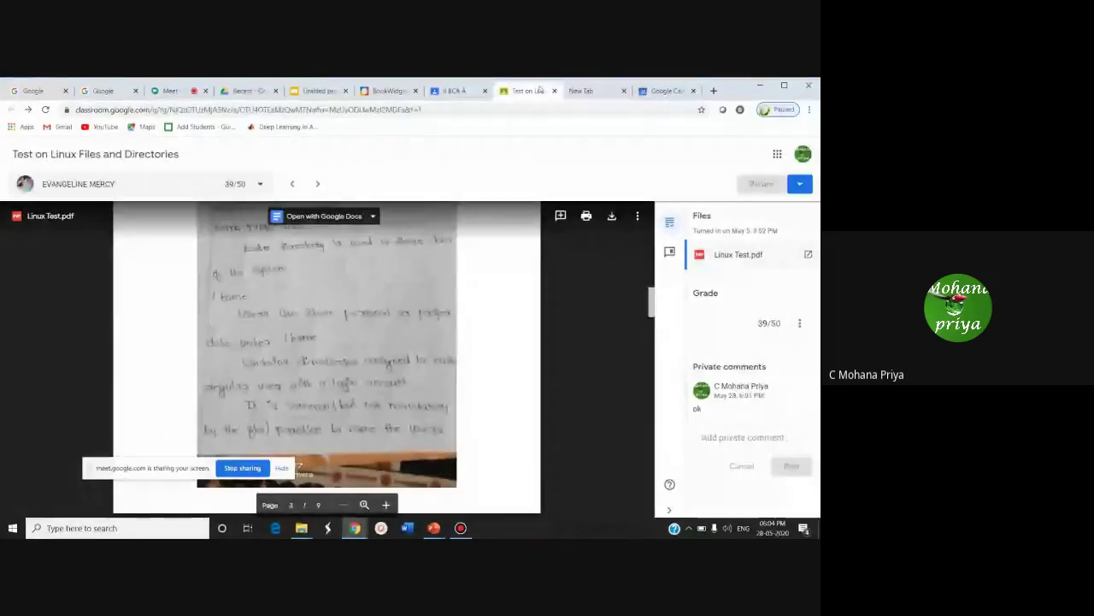
click(663, 90)
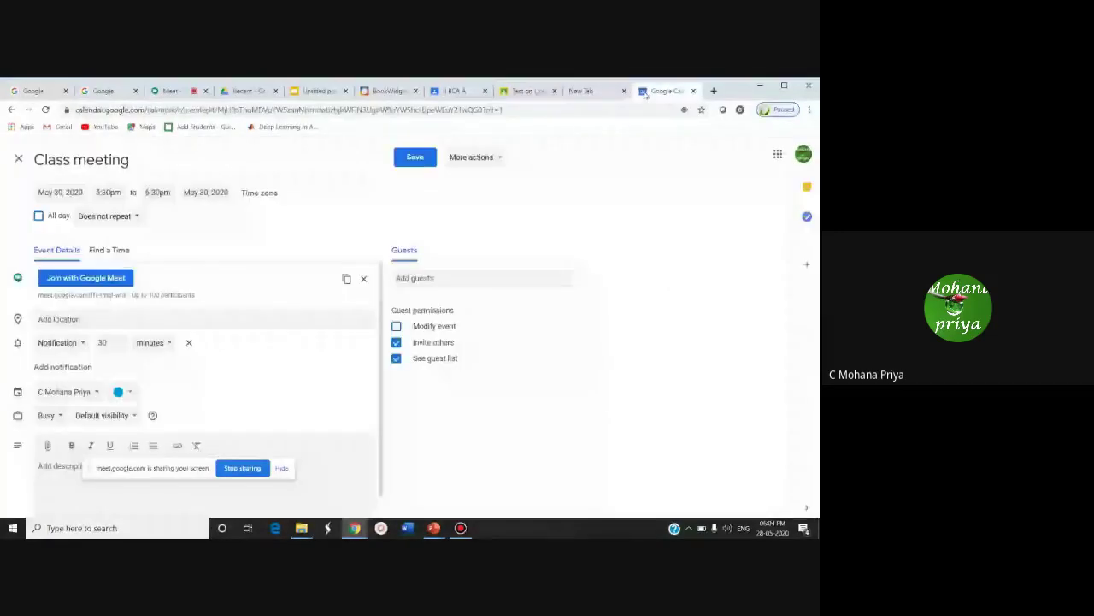
click(556, 96)
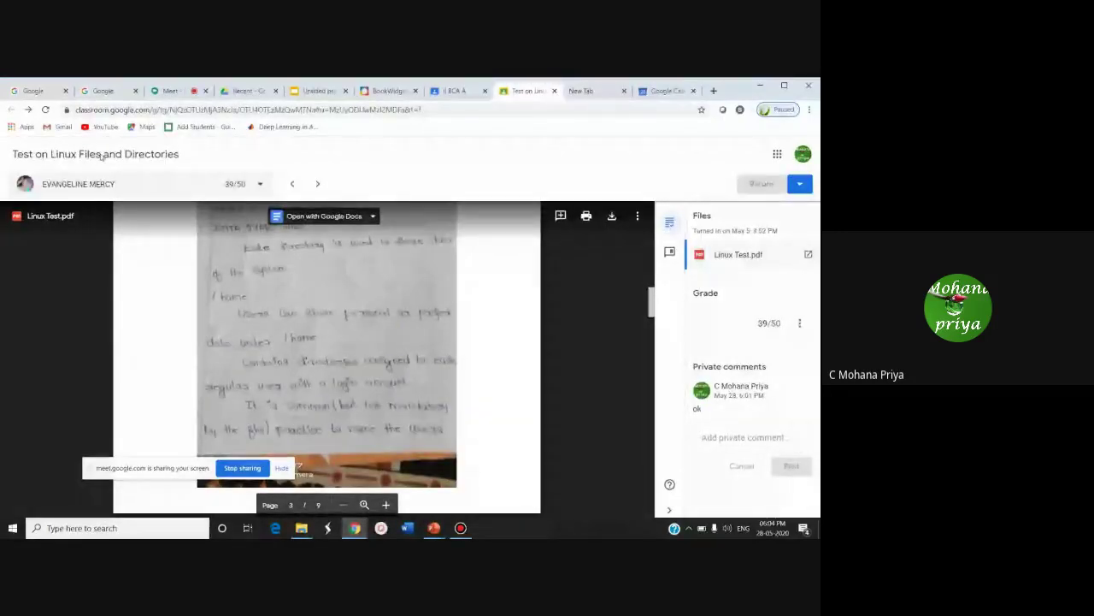
click(453, 91)
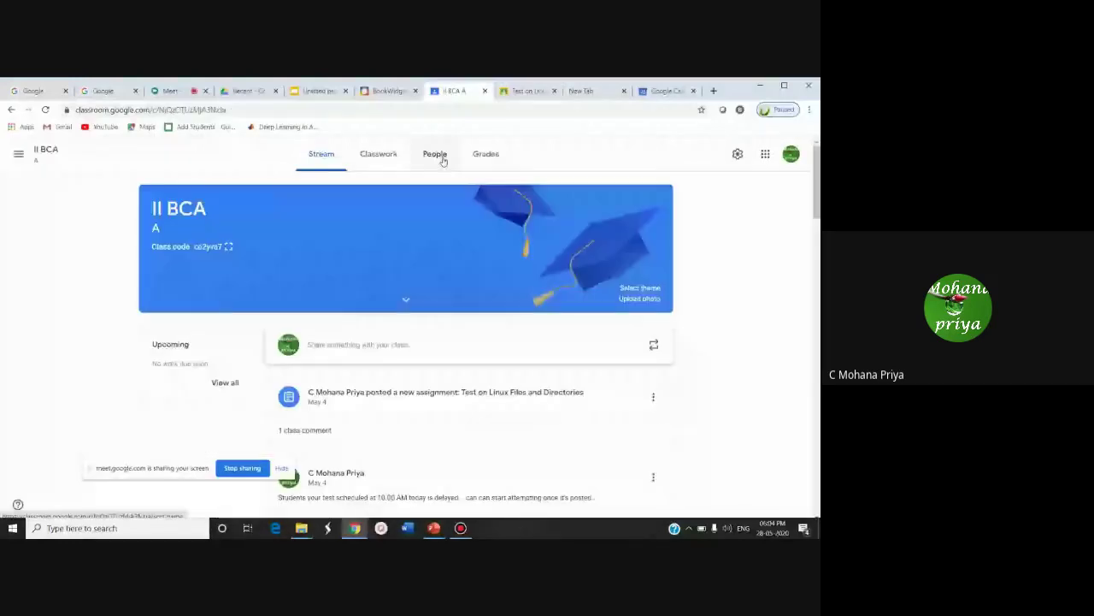
click(436, 155)
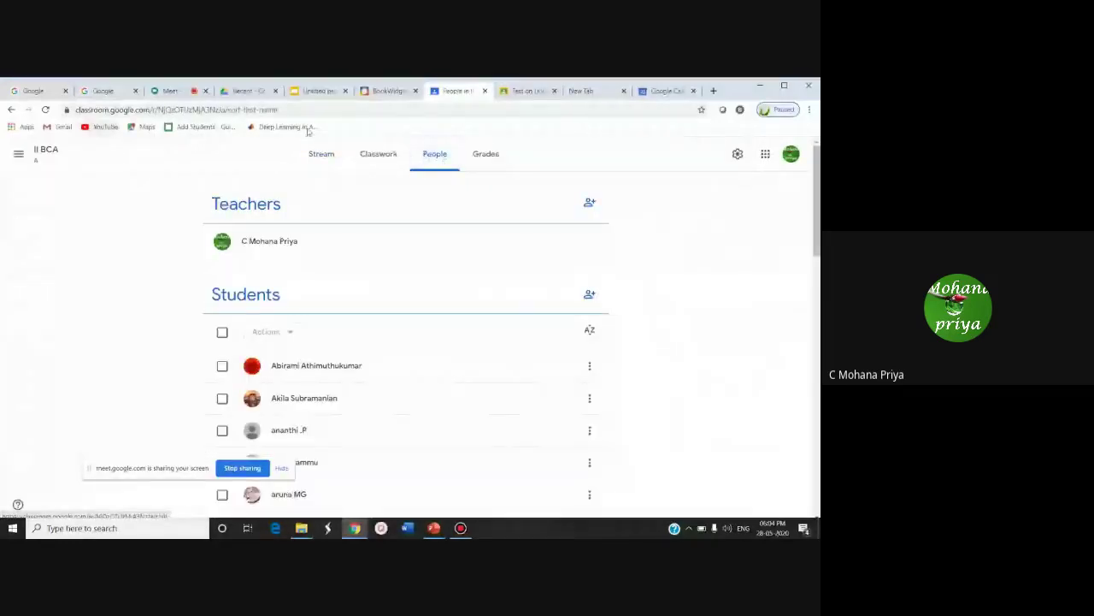
click(365, 160)
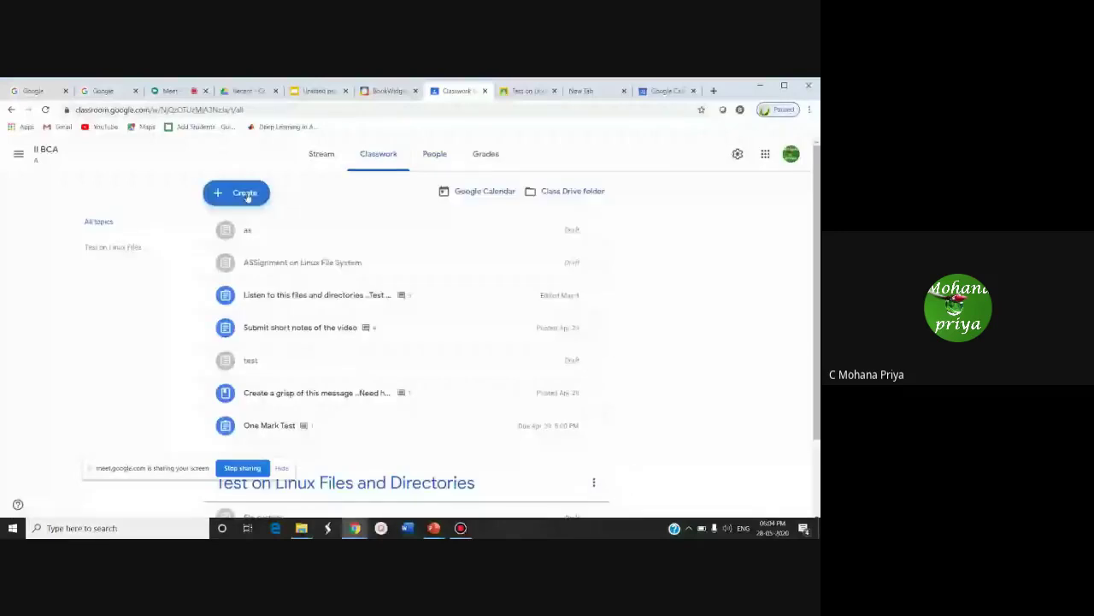
click(246, 194)
click(256, 224)
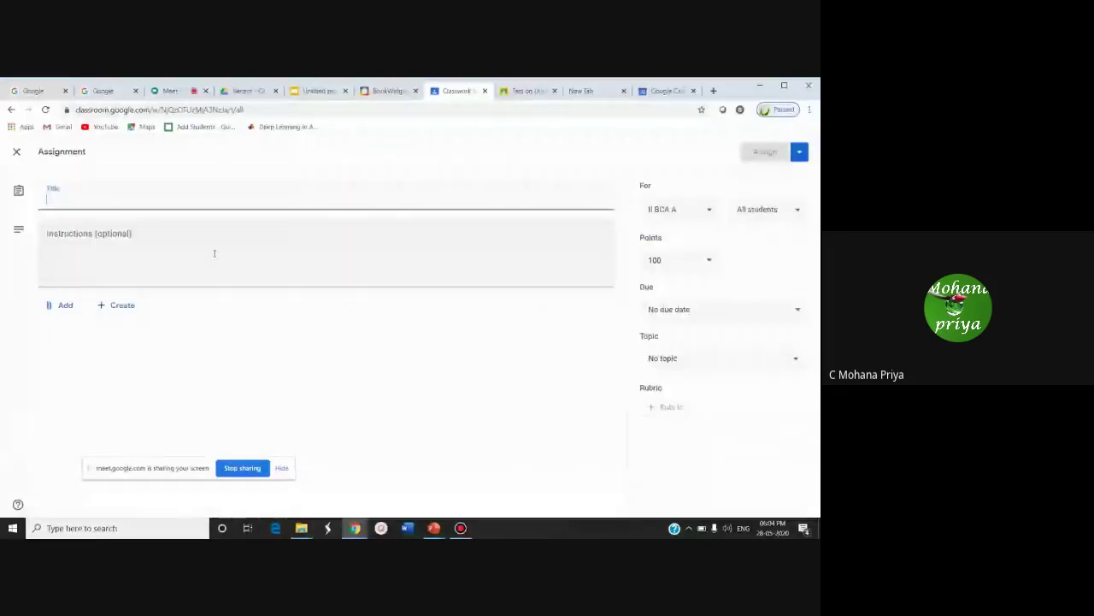
- Title the assignment "Class MEeting" and enter the instructions "All are expected to attend sessiom"
text(Class MEeting)
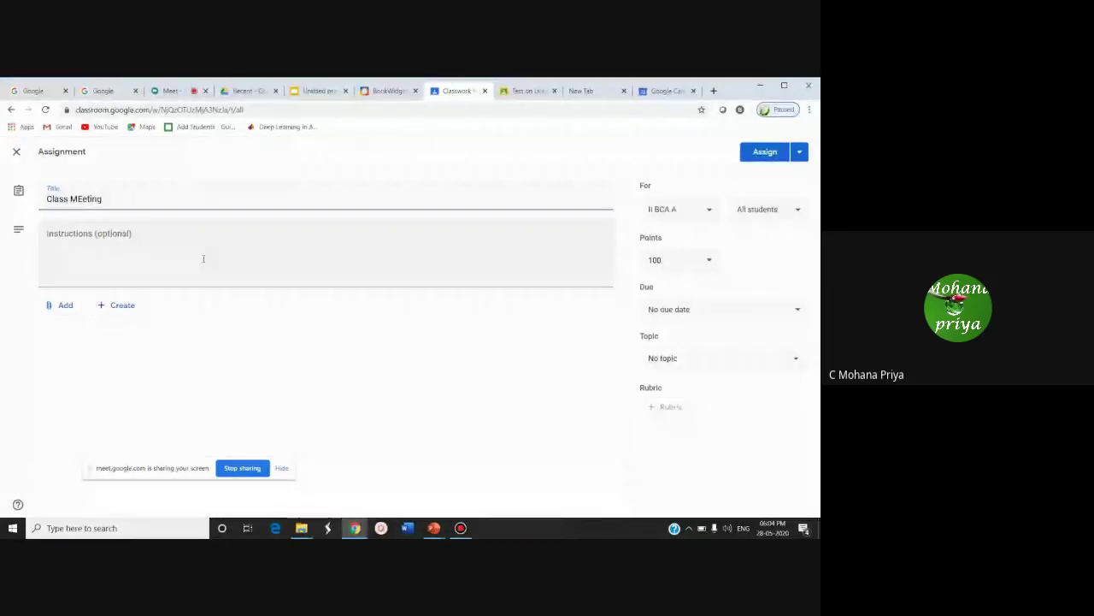
click(132, 255)
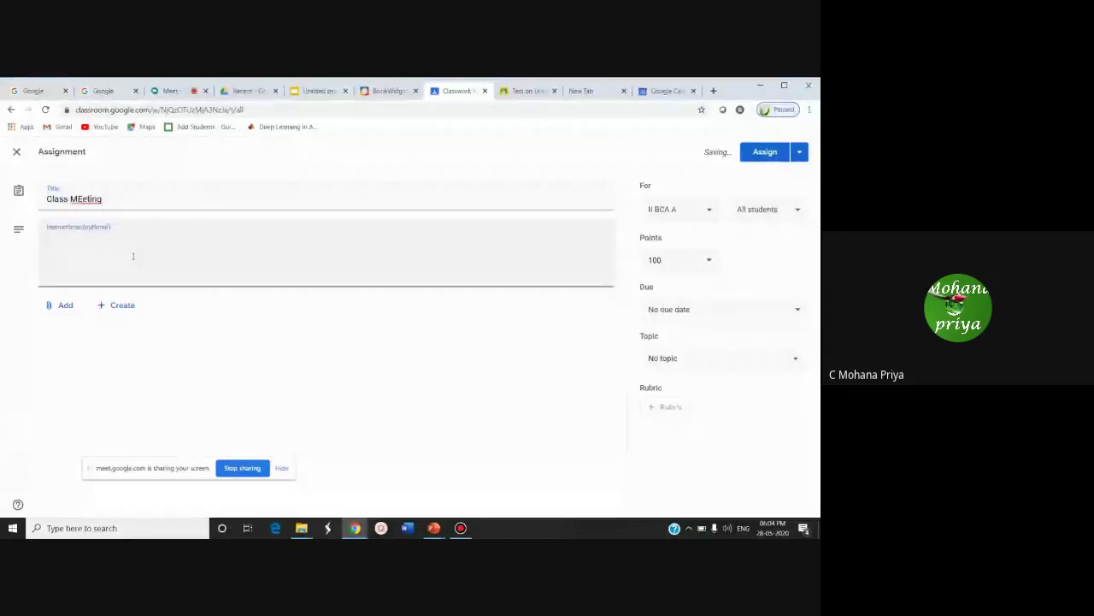
text(All are)
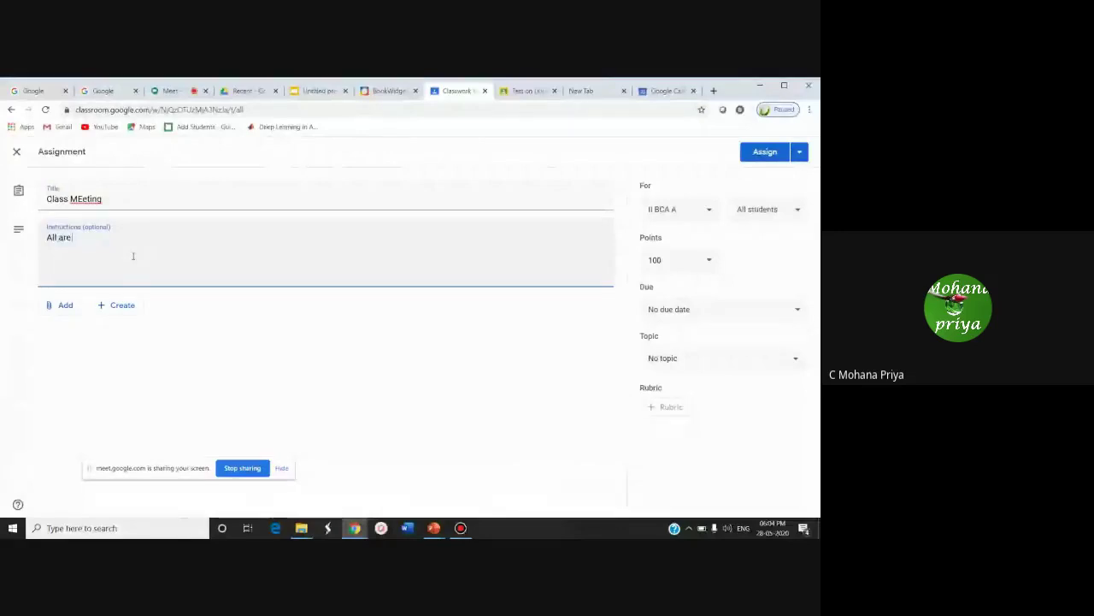
text( expected )
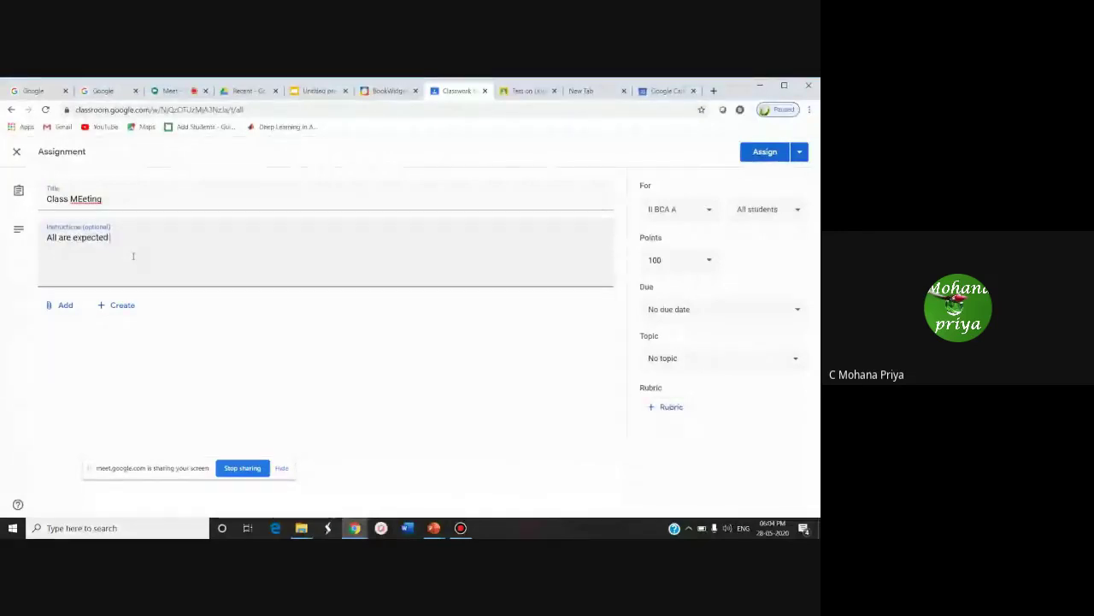
text(to attend)
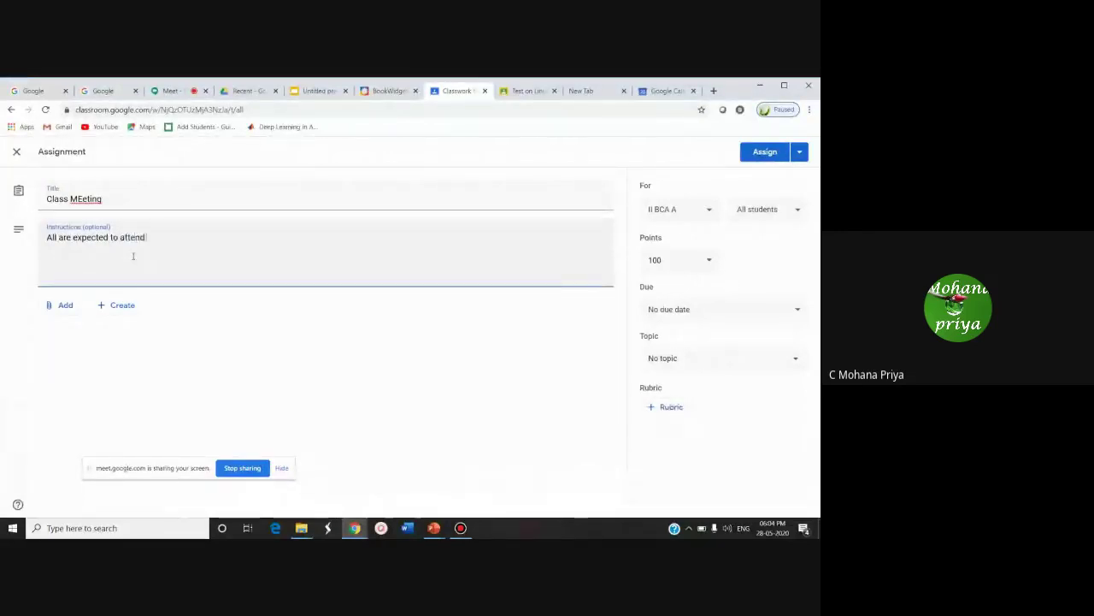
text( sessiom)
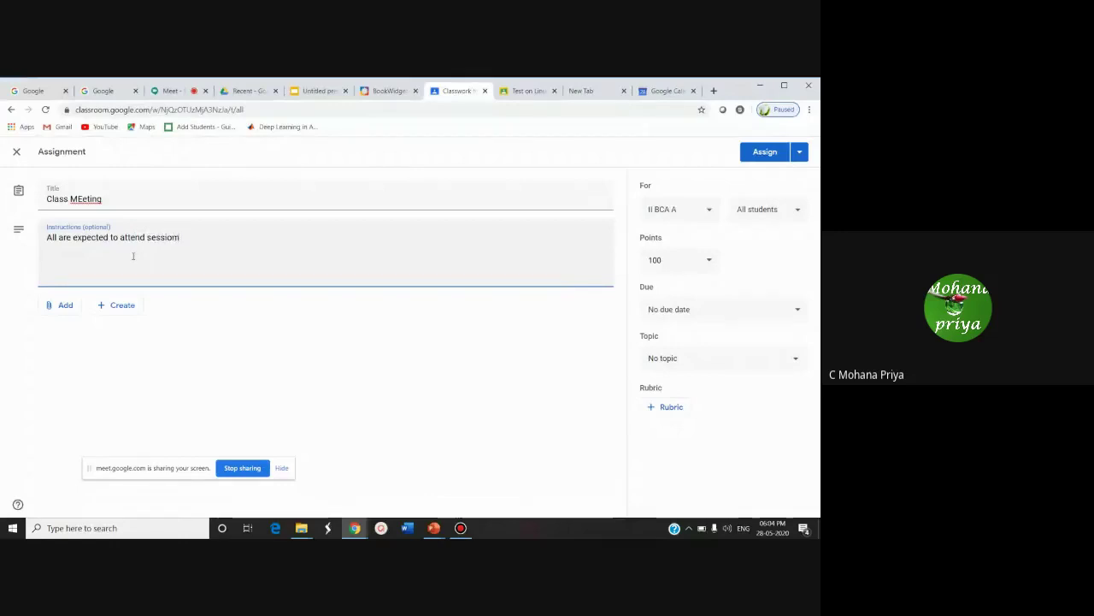
- Attach the copied Google Meet link to the Class MEeting assignment and assign it to all students of II BCA A
click(61, 304)
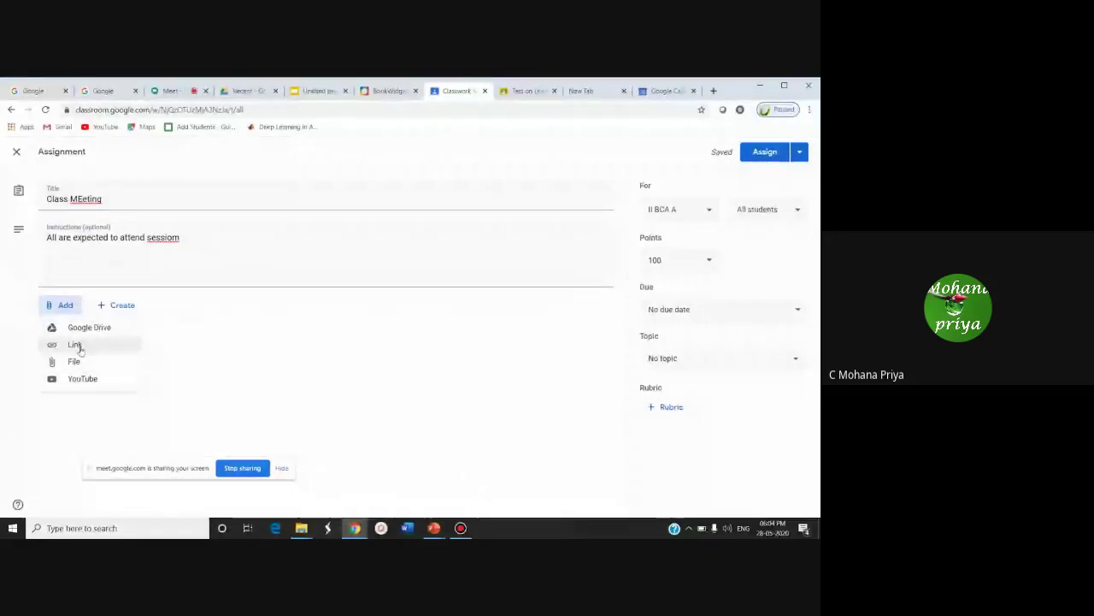
click(81, 347)
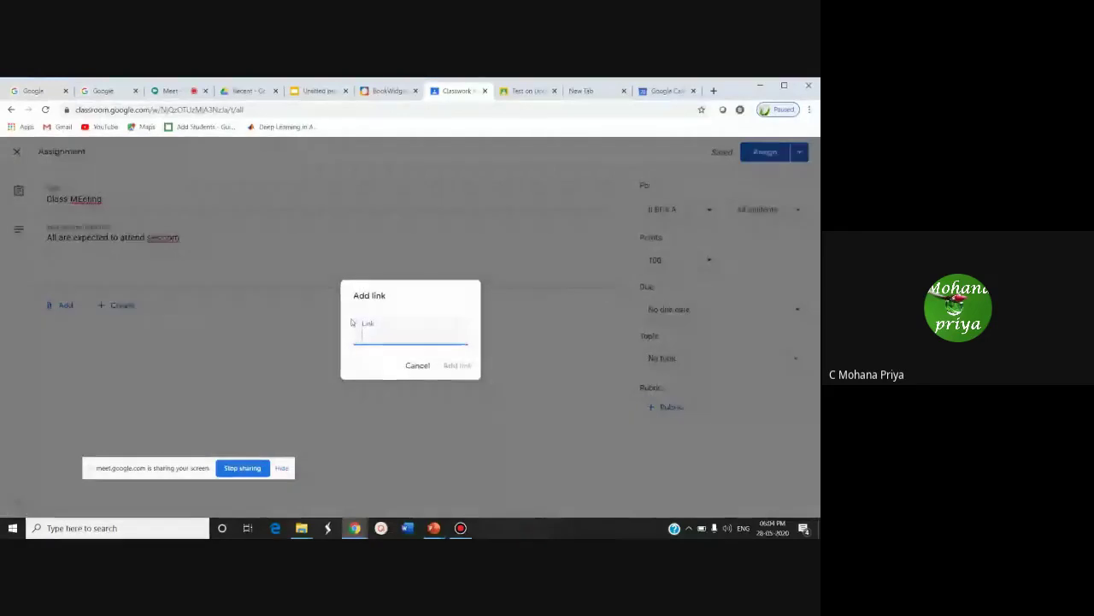
key(ctrl+v)
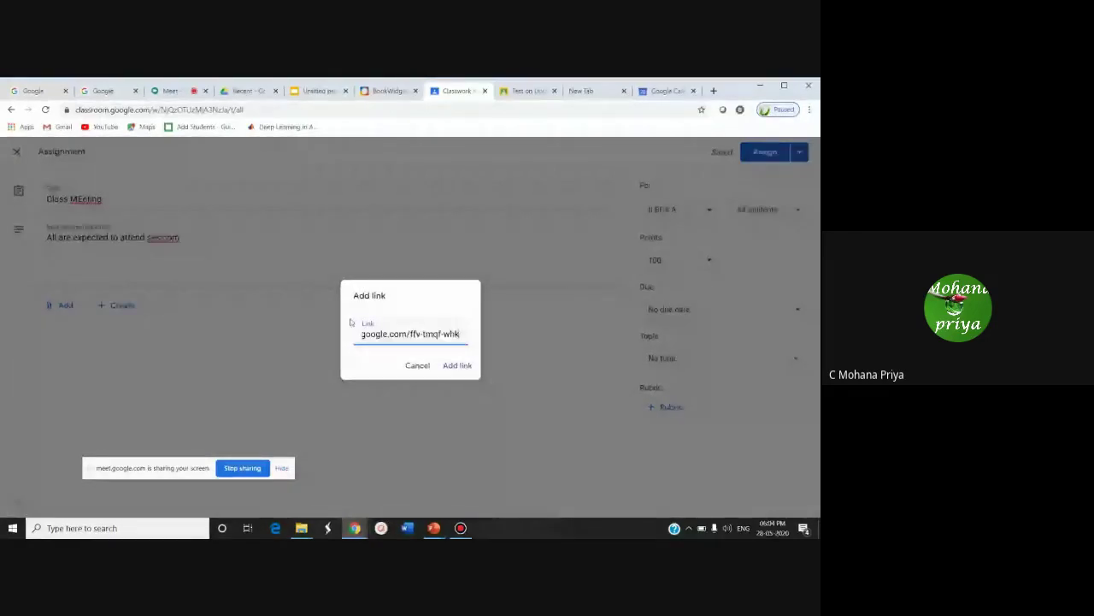
click(442, 365)
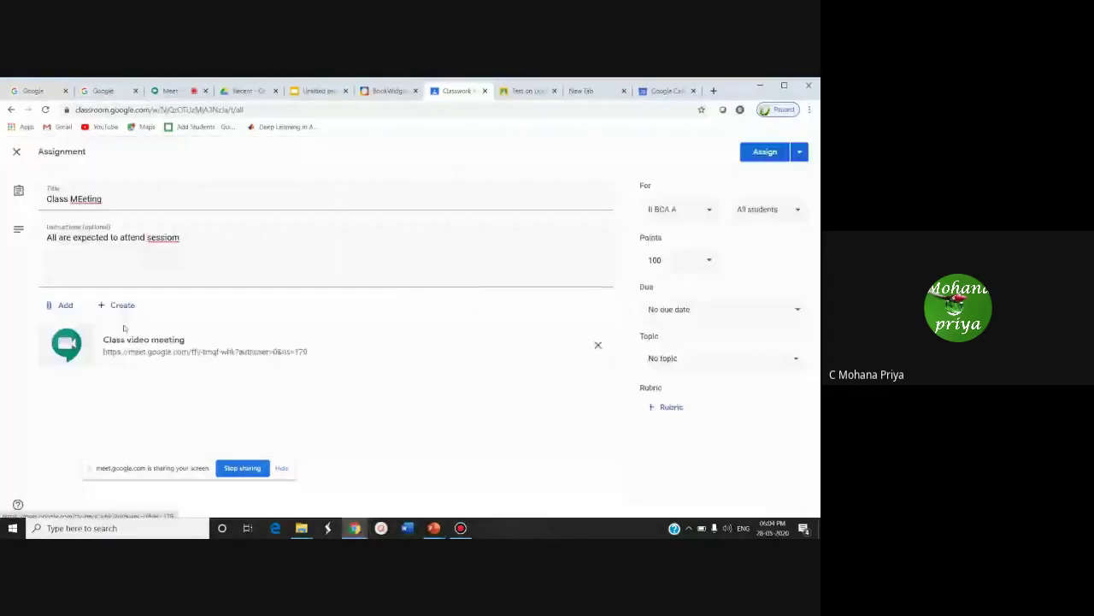
click(765, 152)
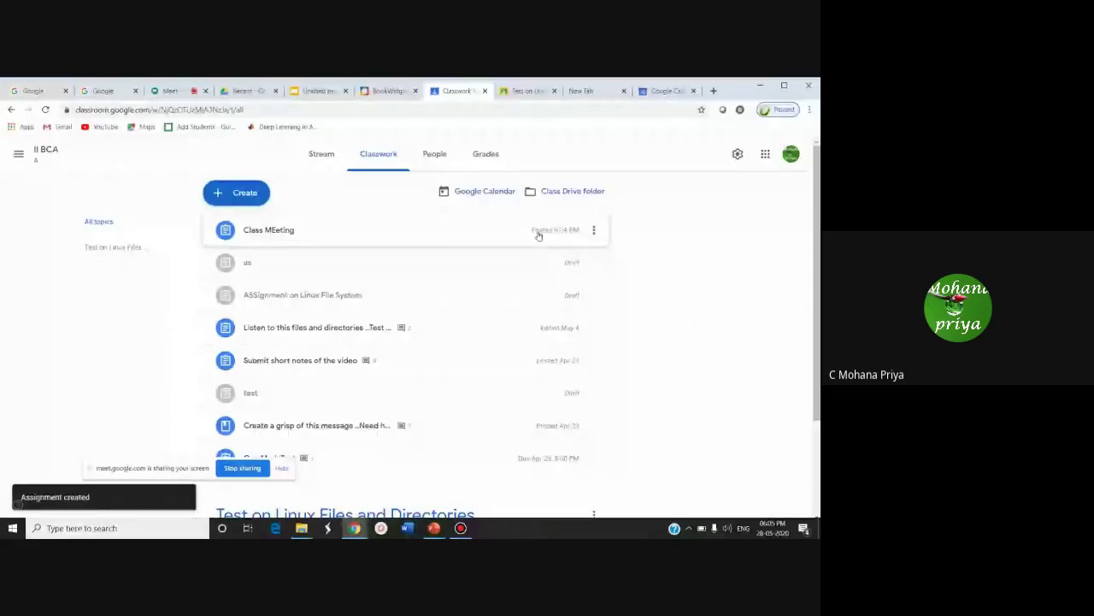
- Expand the posted Class MEeting assignment in the classwork list and delete it
click(427, 238)
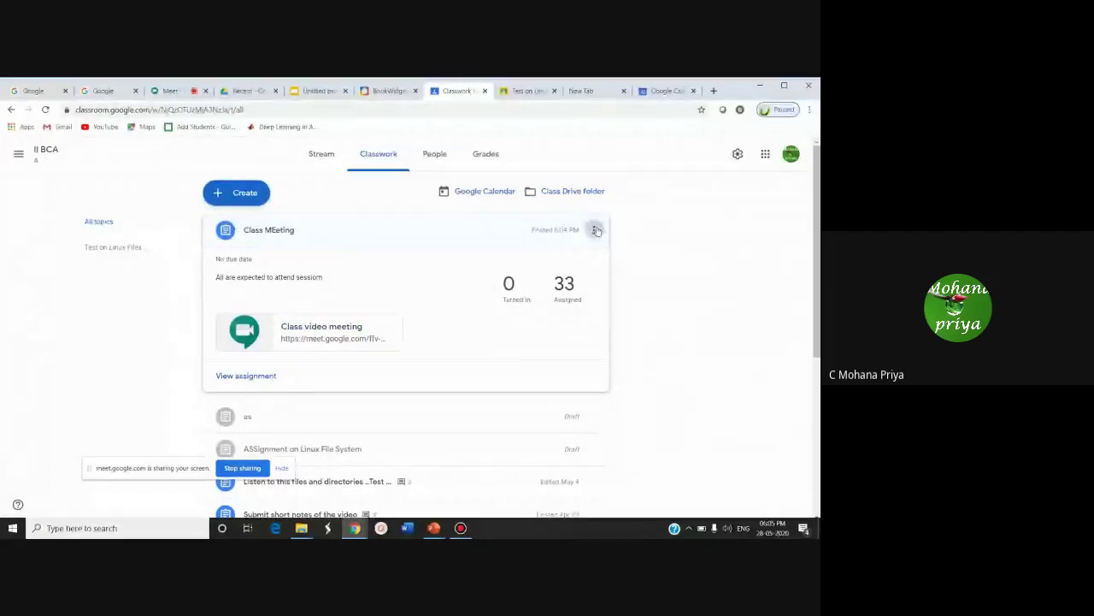
click(594, 230)
click(577, 268)
click(463, 357)
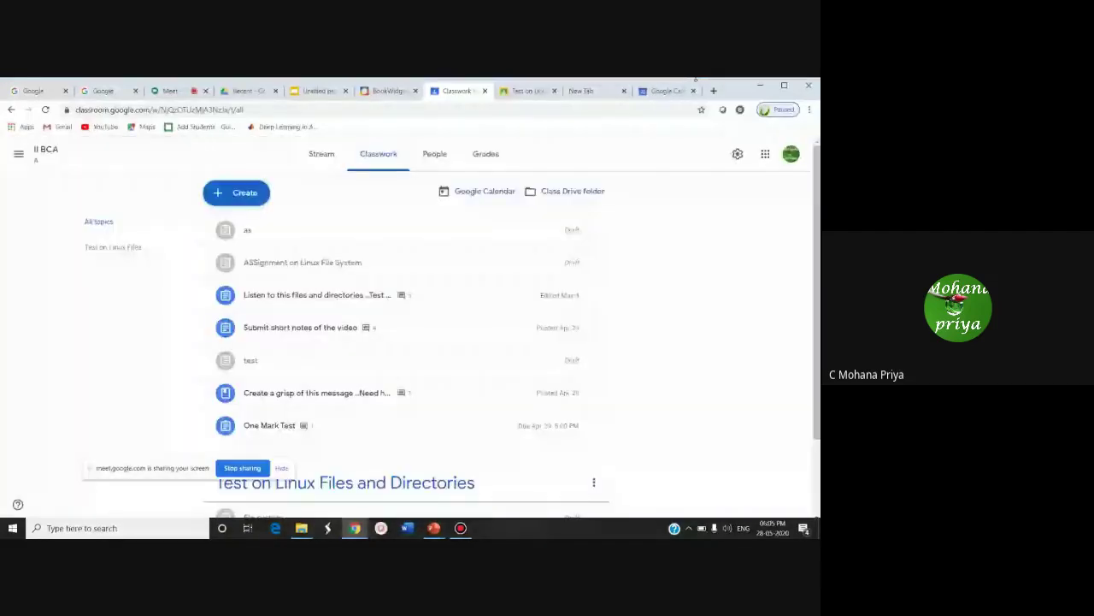
- Examine the II BCA class settings from the general options to the grading section, and return to the class grades
click(523, 92)
click(474, 91)
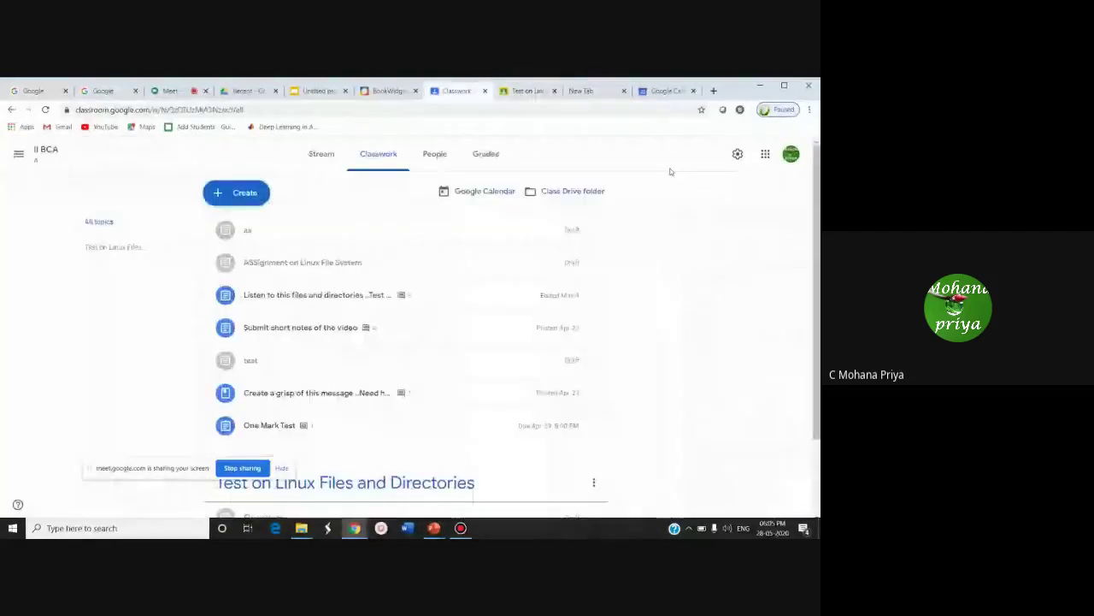
click(485, 154)
click(737, 154)
scroll(421, 322, down, 3)
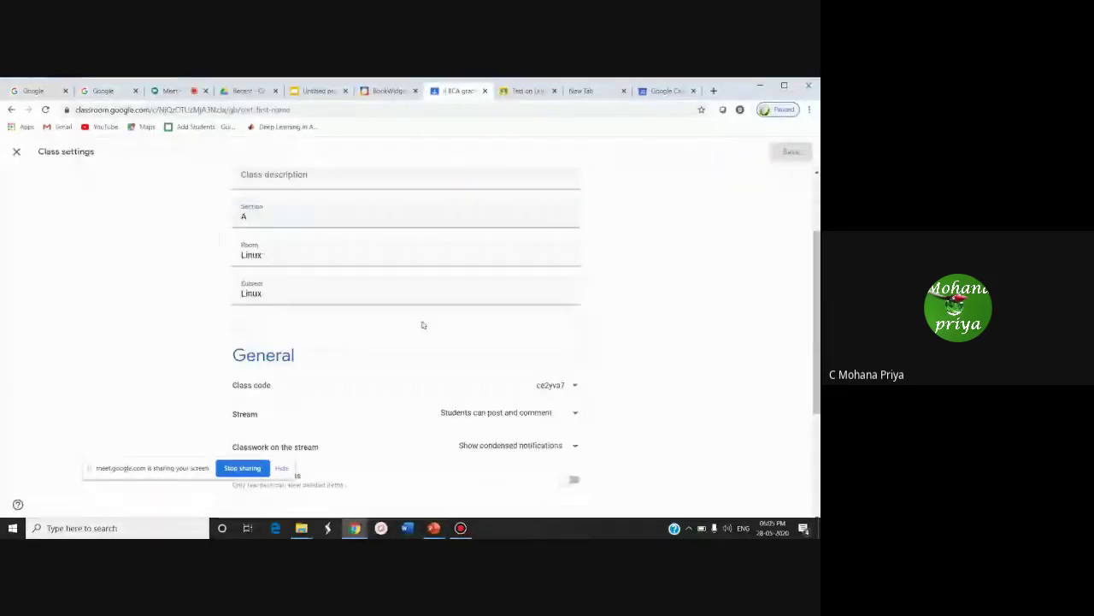
scroll(421, 322, down, 2)
scroll(421, 324, down, 1)
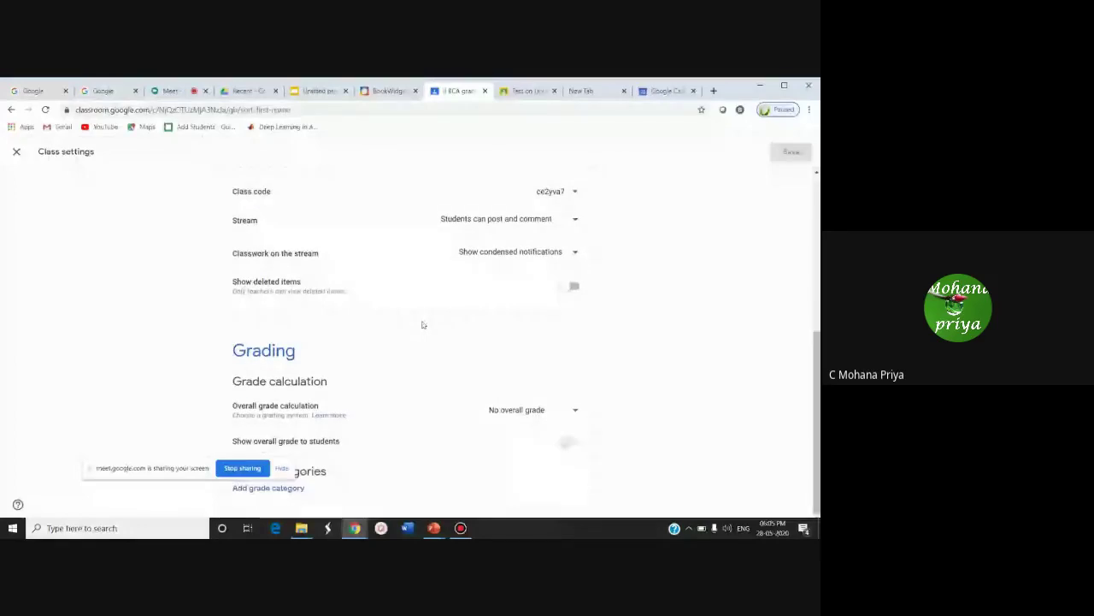
click(16, 152)
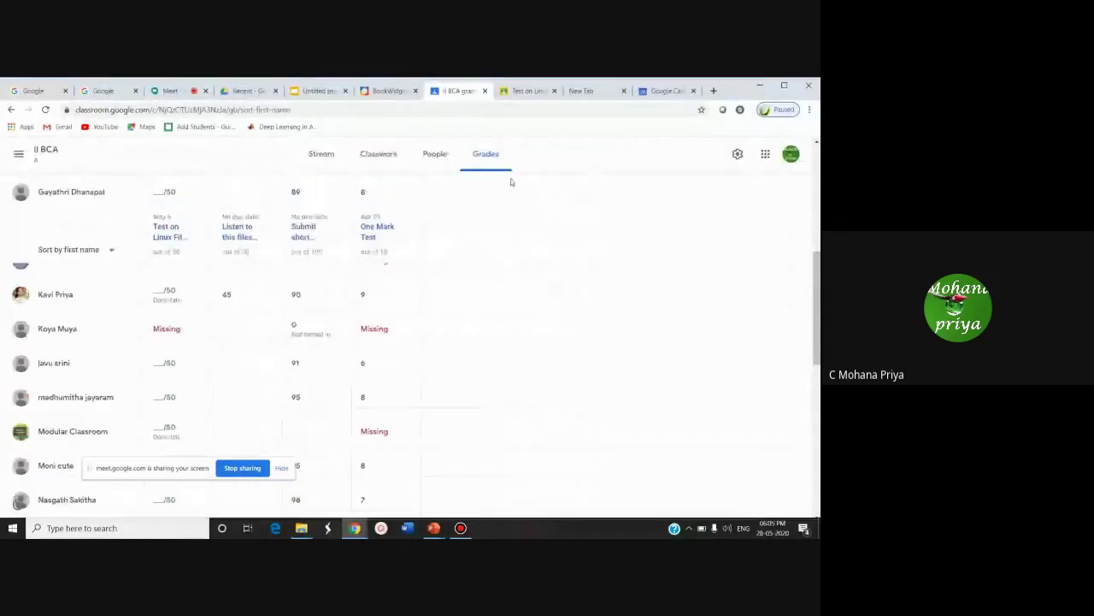
scroll(511, 181, up, 5)
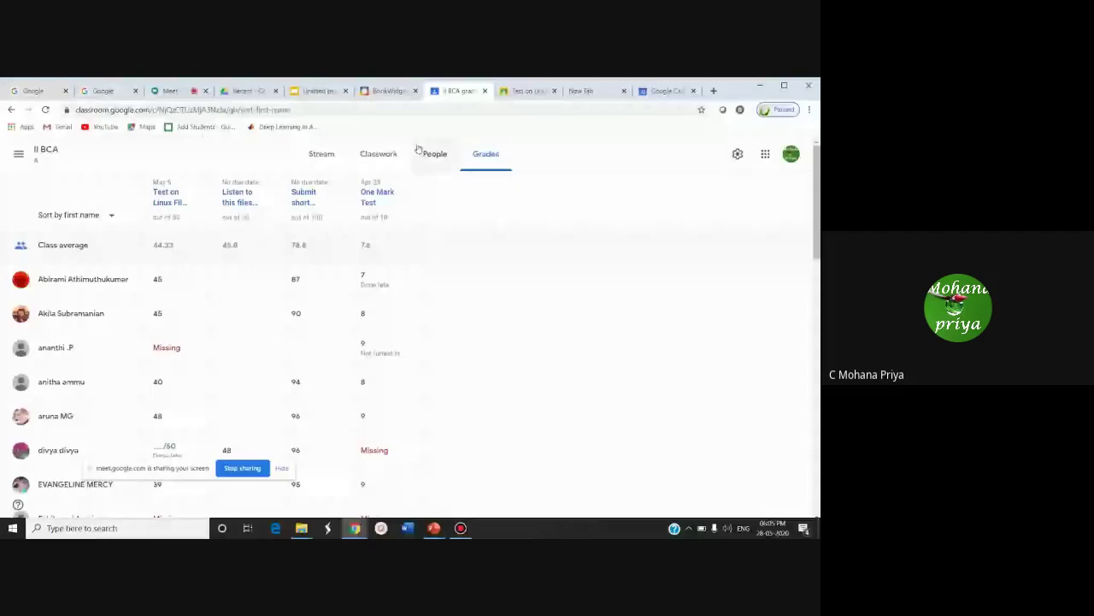
click(25, 162)
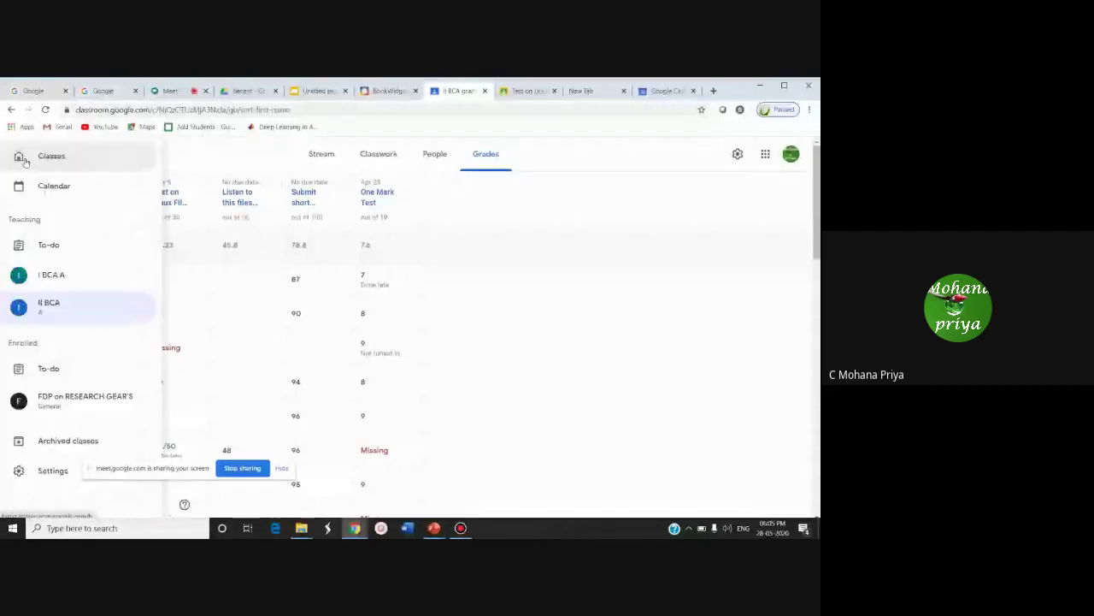
click(381, 157)
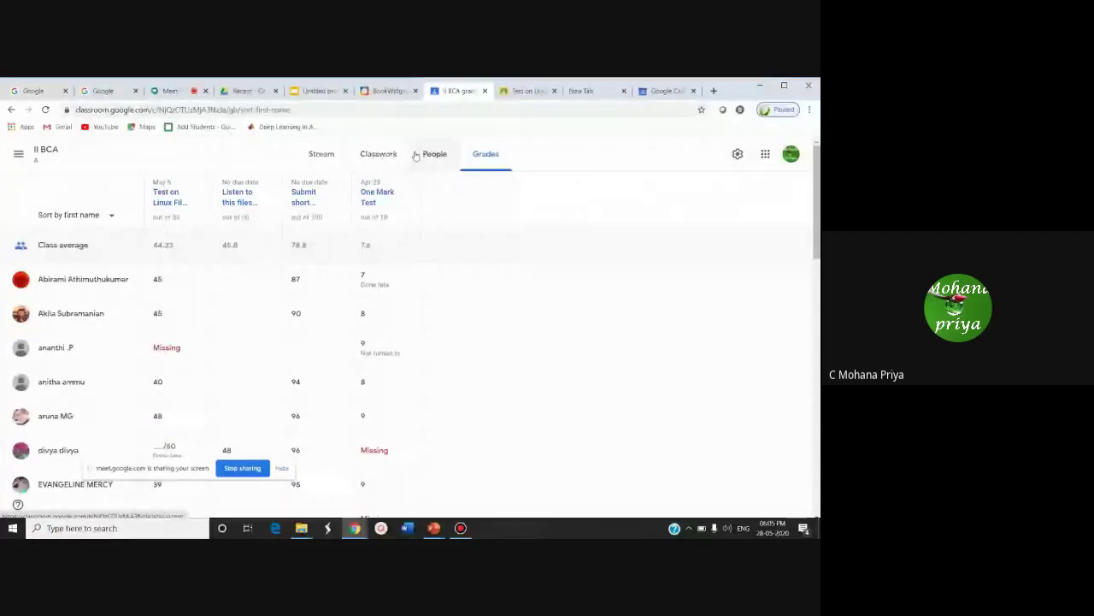
- Start a quiz assignment in the II BCA classwork and view its attached Blank Quiz form
click(385, 154)
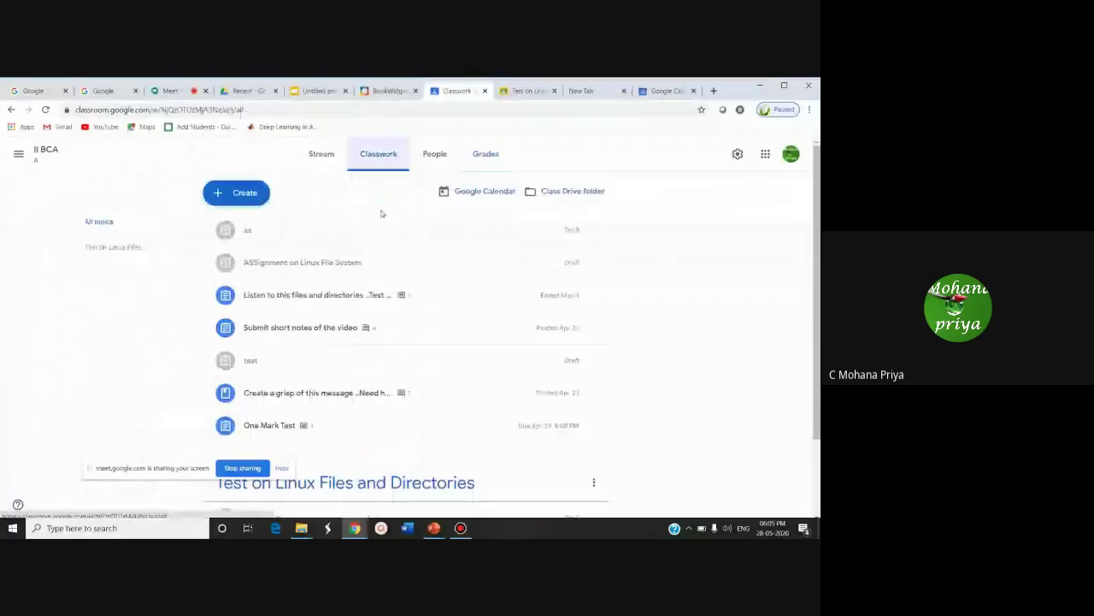
click(258, 200)
click(256, 240)
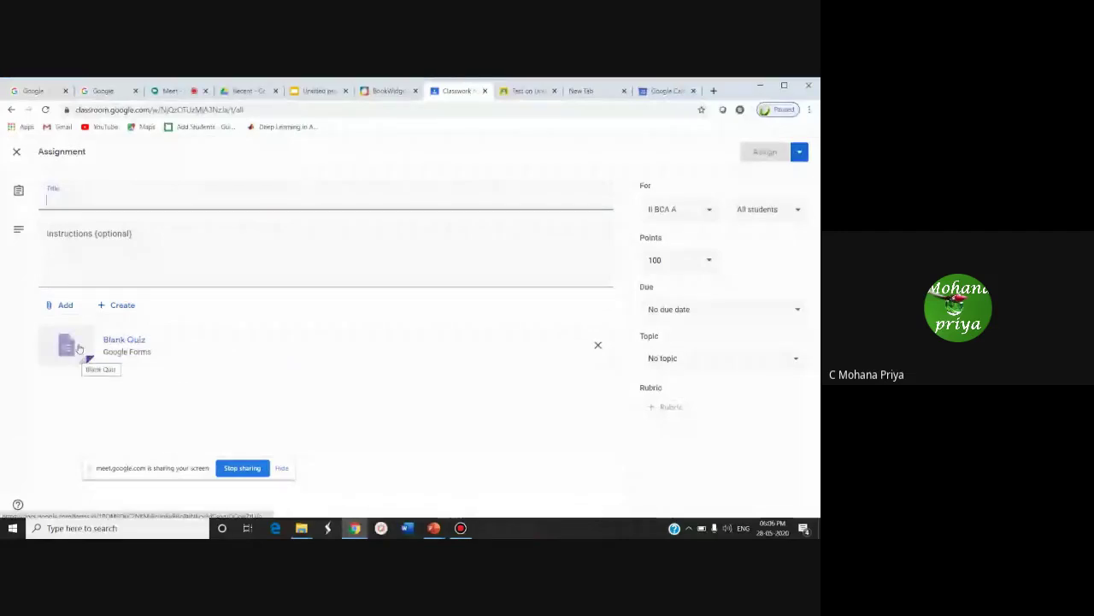
click(210, 338)
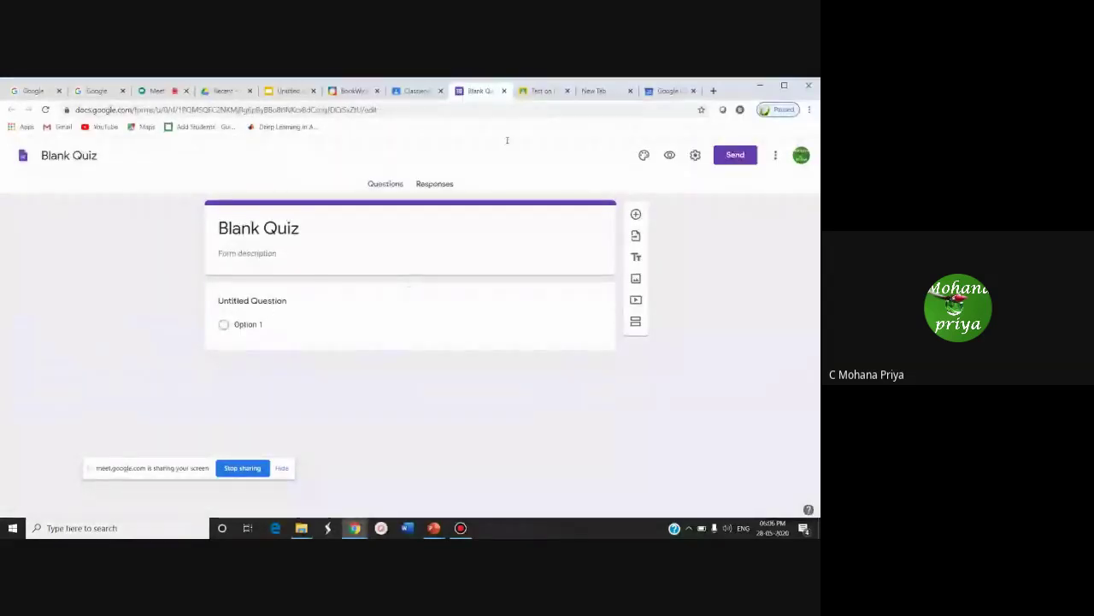
click(505, 91)
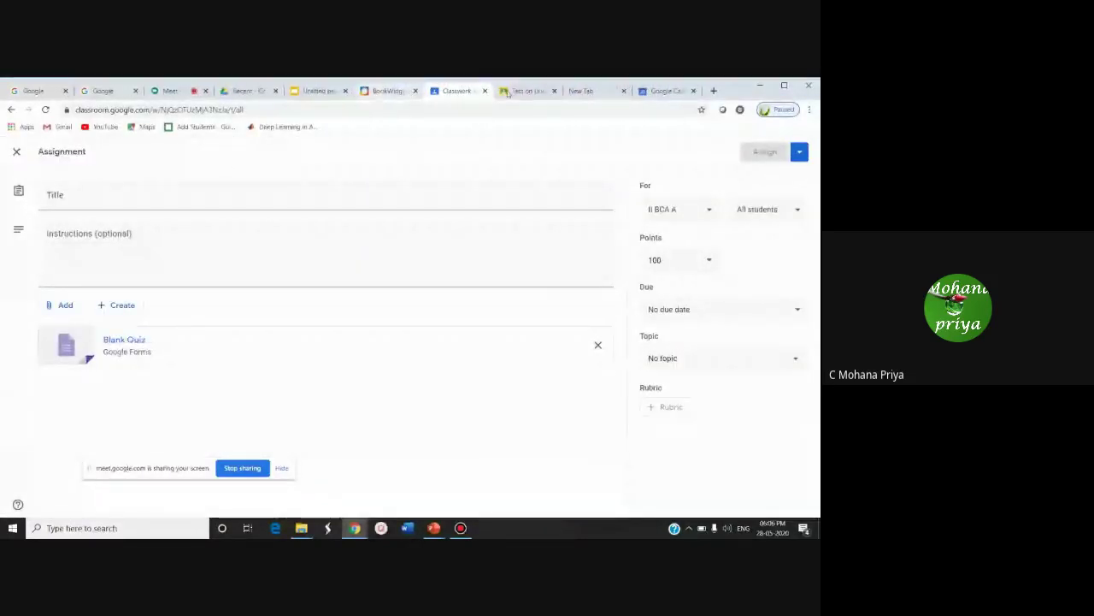
- Return from the Linux test grading page and close the new quiz assignment without assigning it
click(522, 91)
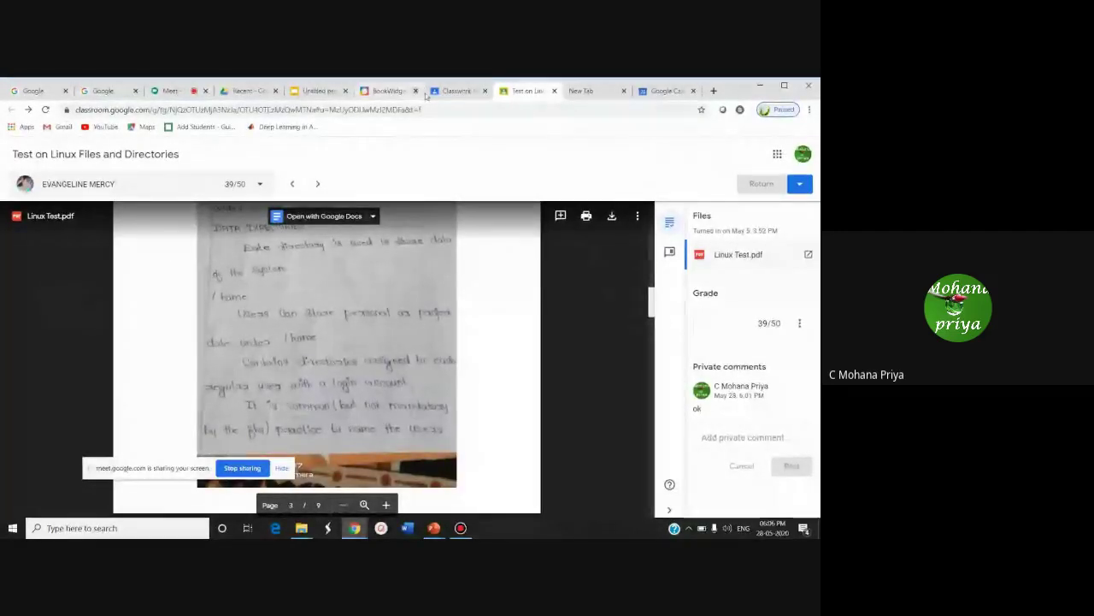
click(457, 91)
click(16, 153)
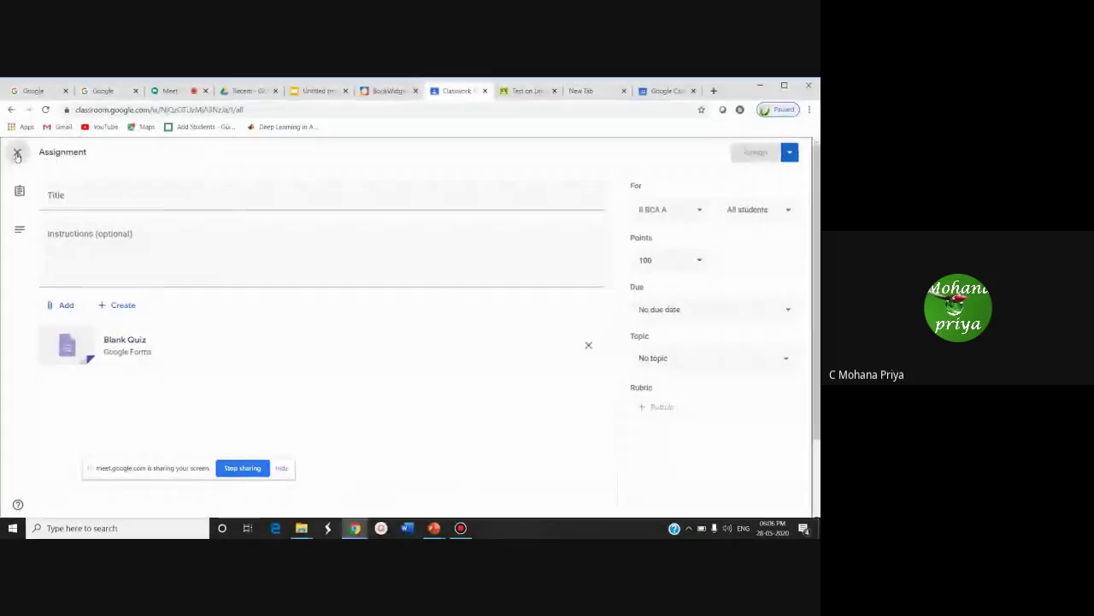
- Open One Mark Test from the class grades and look through all the questions in its Google Form
click(484, 155)
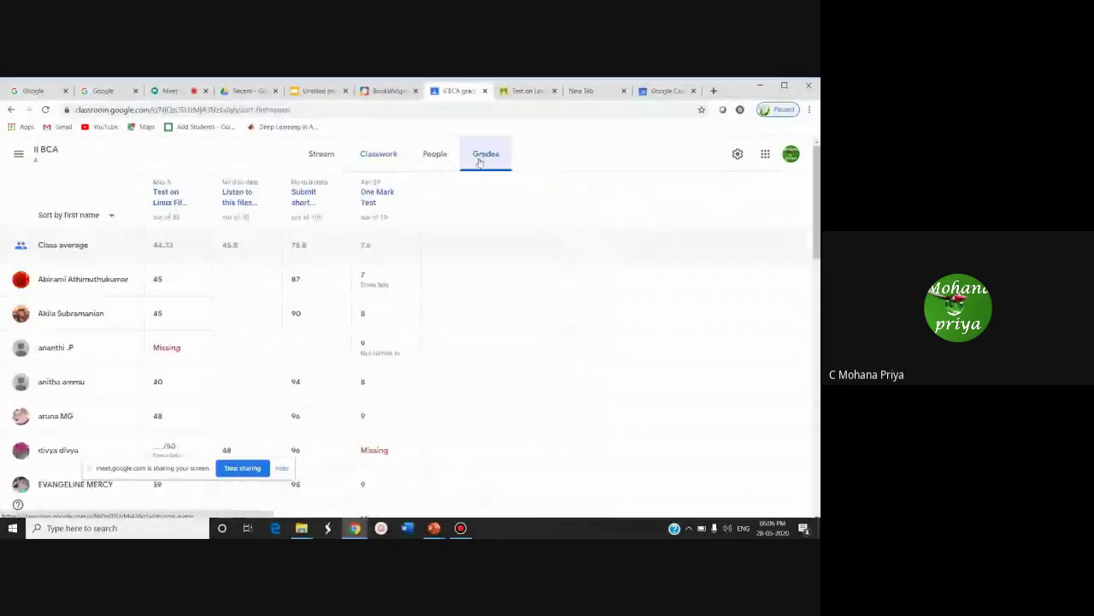
click(374, 193)
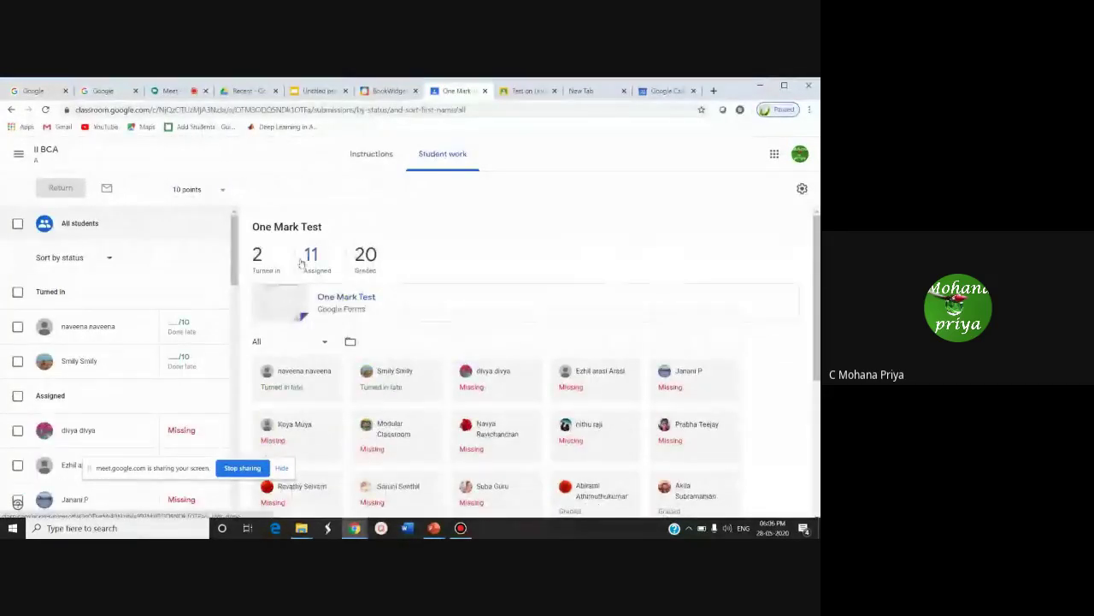
click(325, 305)
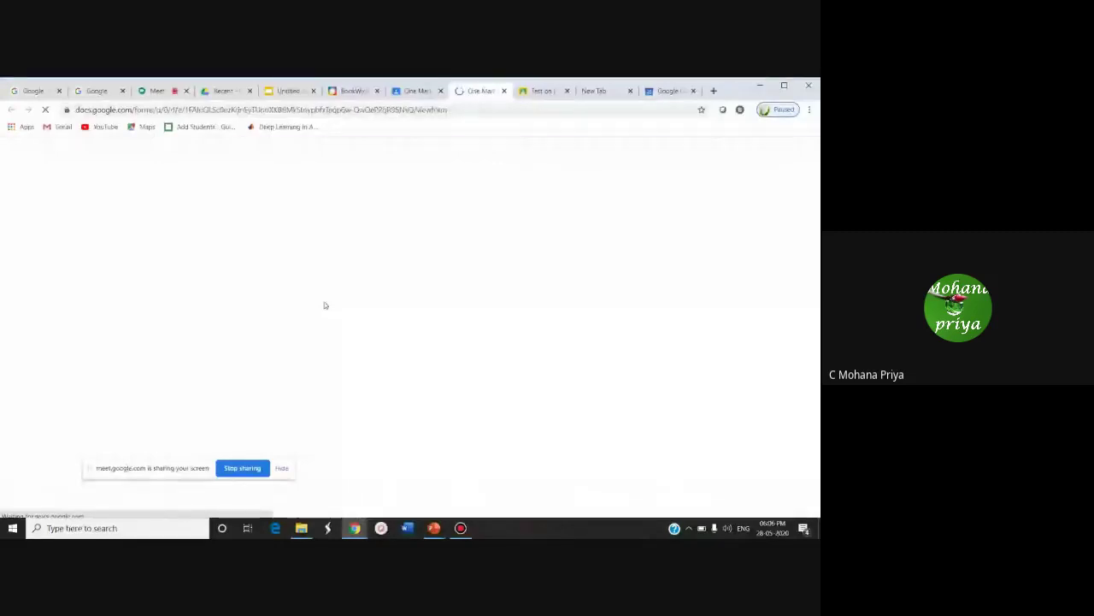
scroll(351, 254, down, 9)
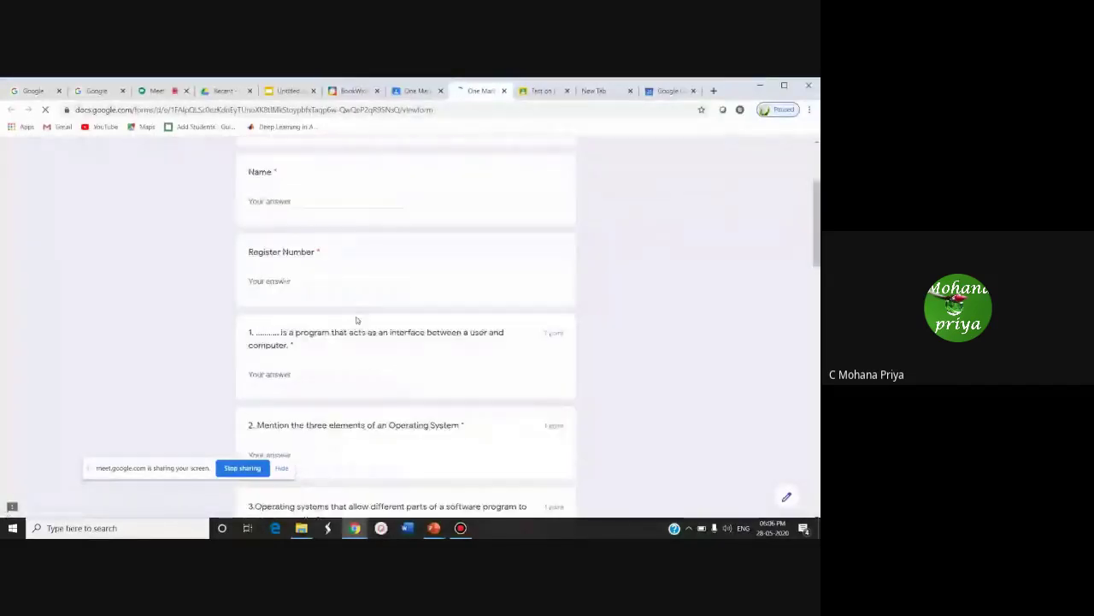
scroll(359, 342, down, 10)
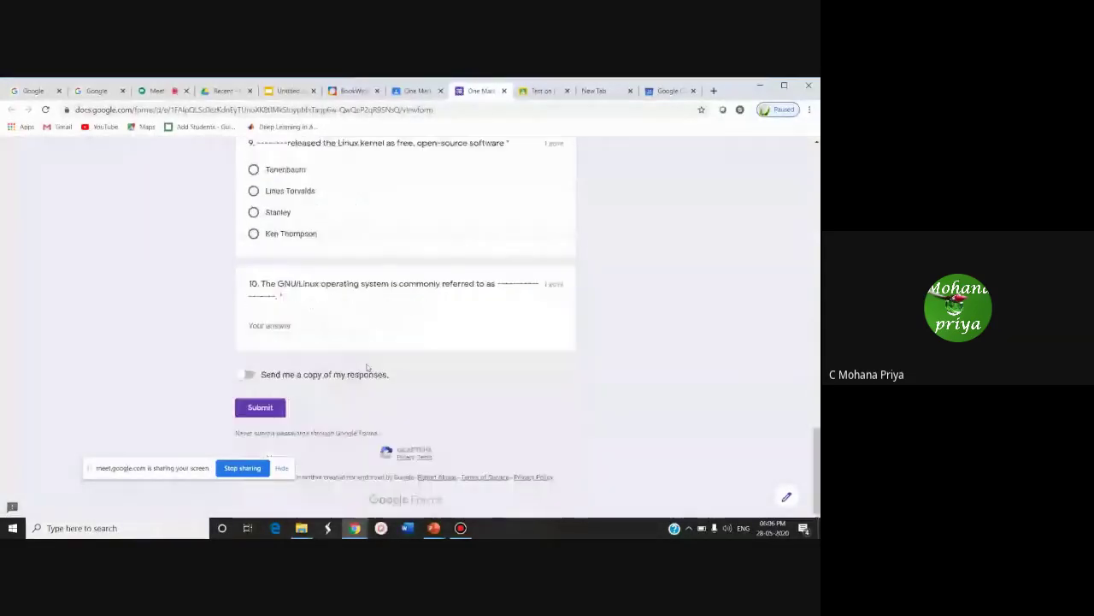
scroll(506, 184, up, 20)
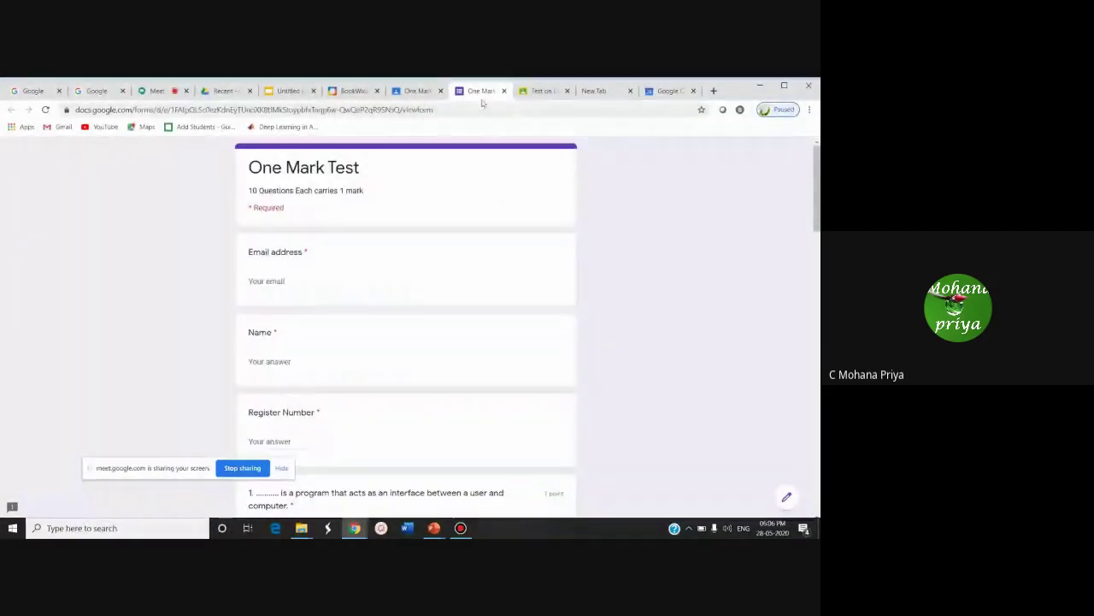
- Reopen the One Mark Test form from its student work page and close the duplicate form tab
click(398, 90)
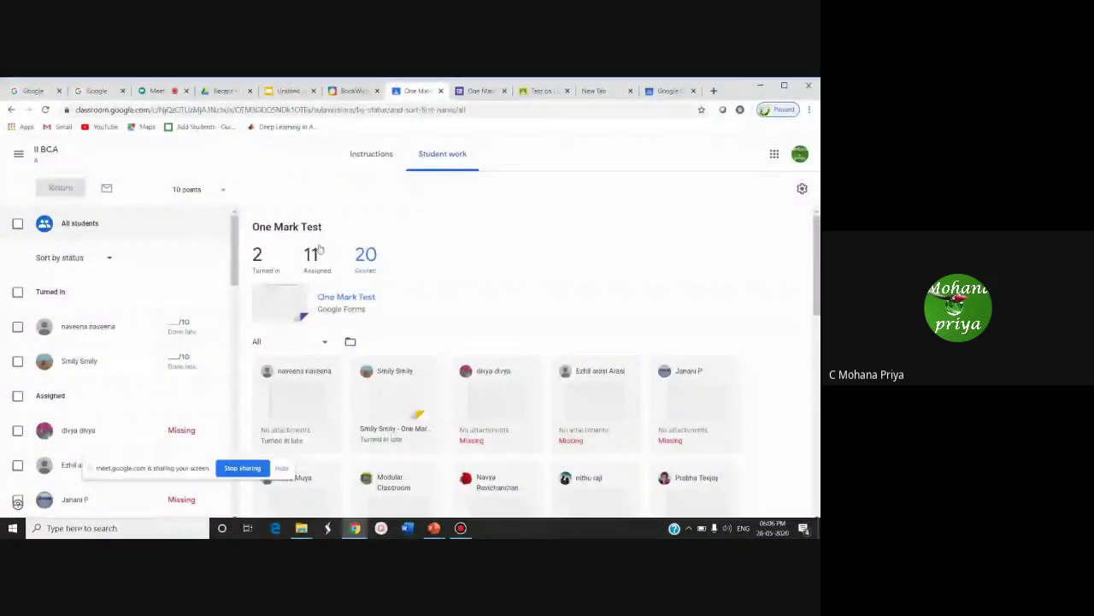
click(345, 297)
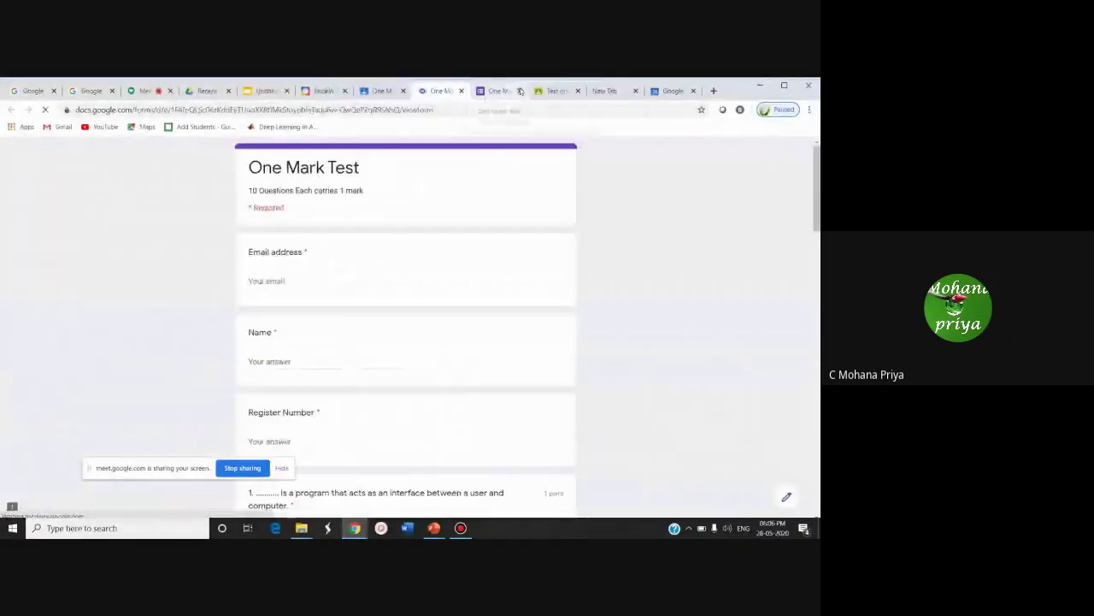
click(520, 91)
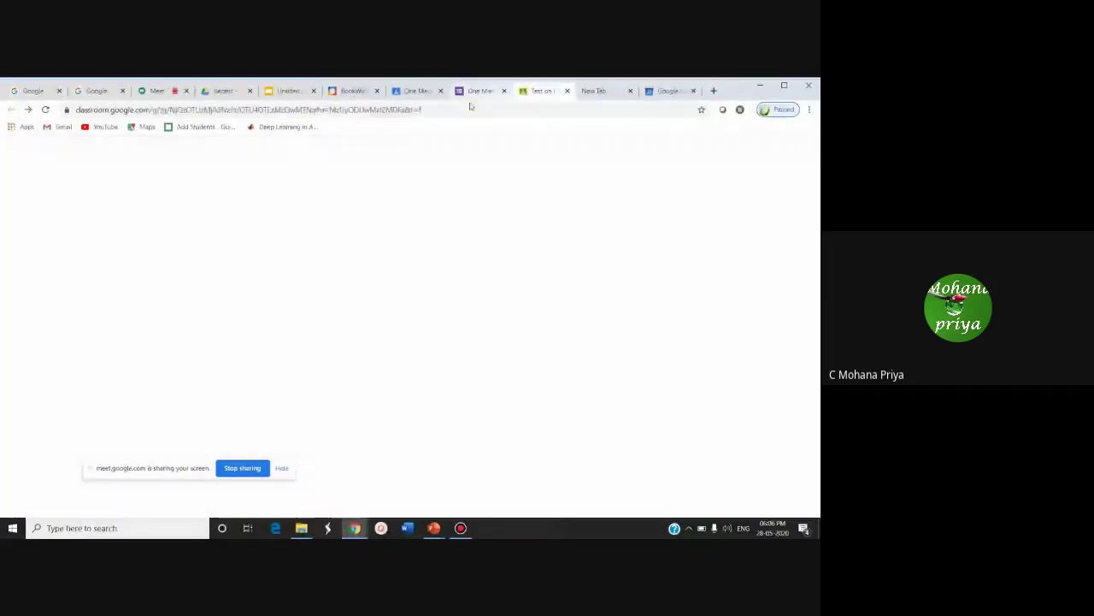
- Return to the II BCA class grades and review the student work page of One Mark Test
click(413, 90)
click(48, 161)
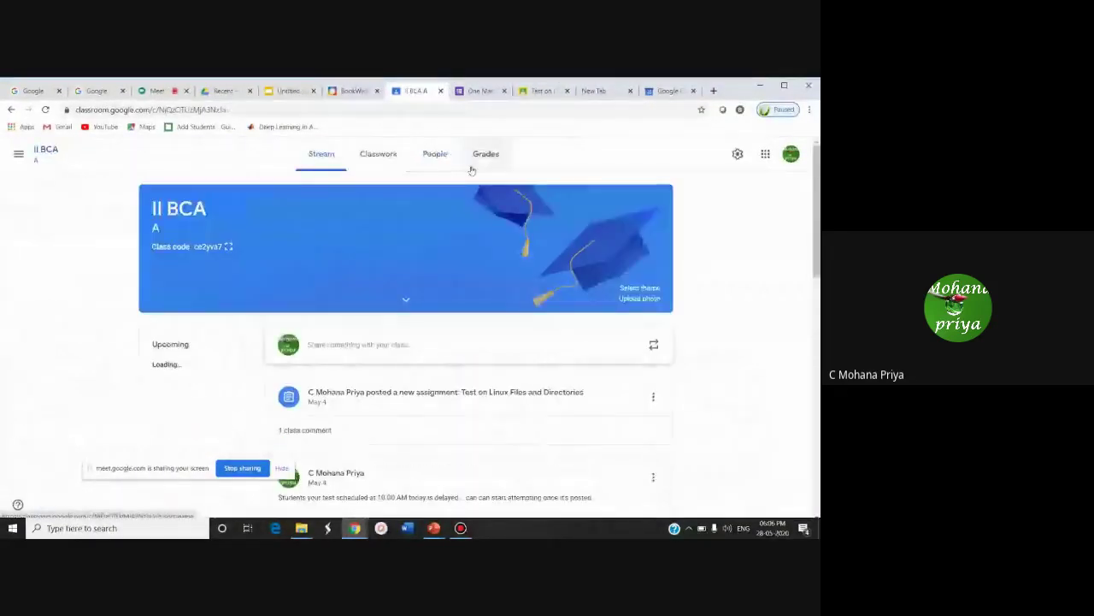
click(478, 159)
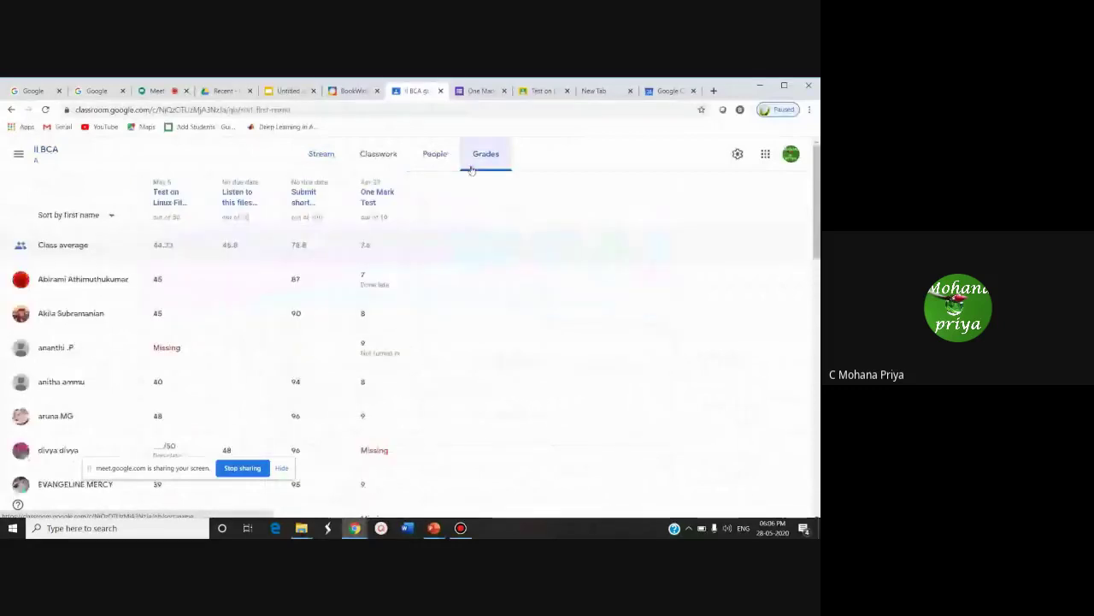
click(378, 192)
scroll(341, 254, down, 10)
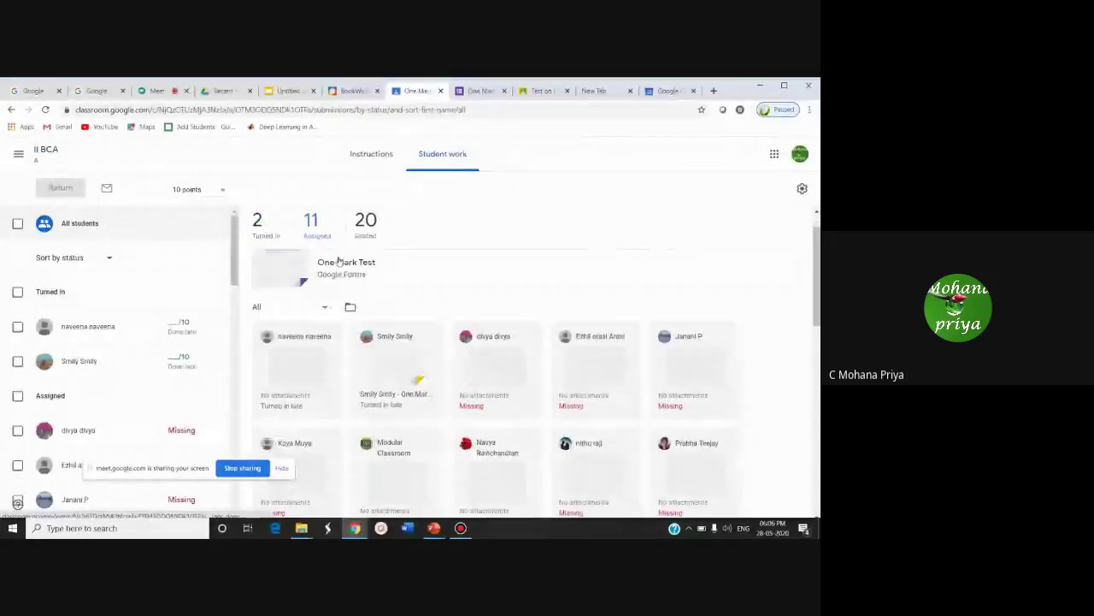
scroll(335, 263, up, 10)
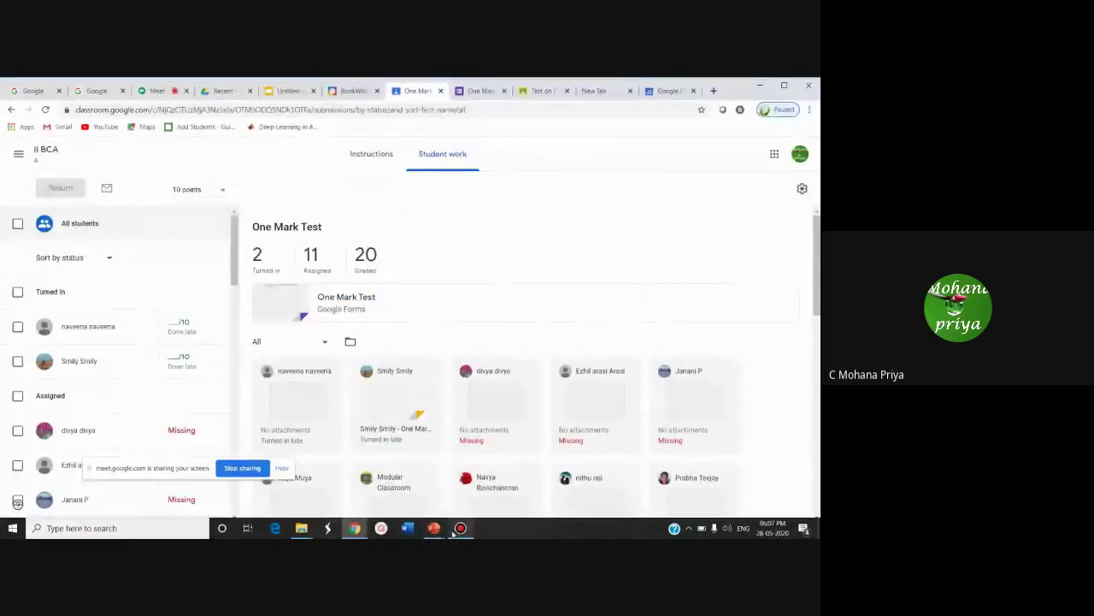
mouse_move(453, 534)
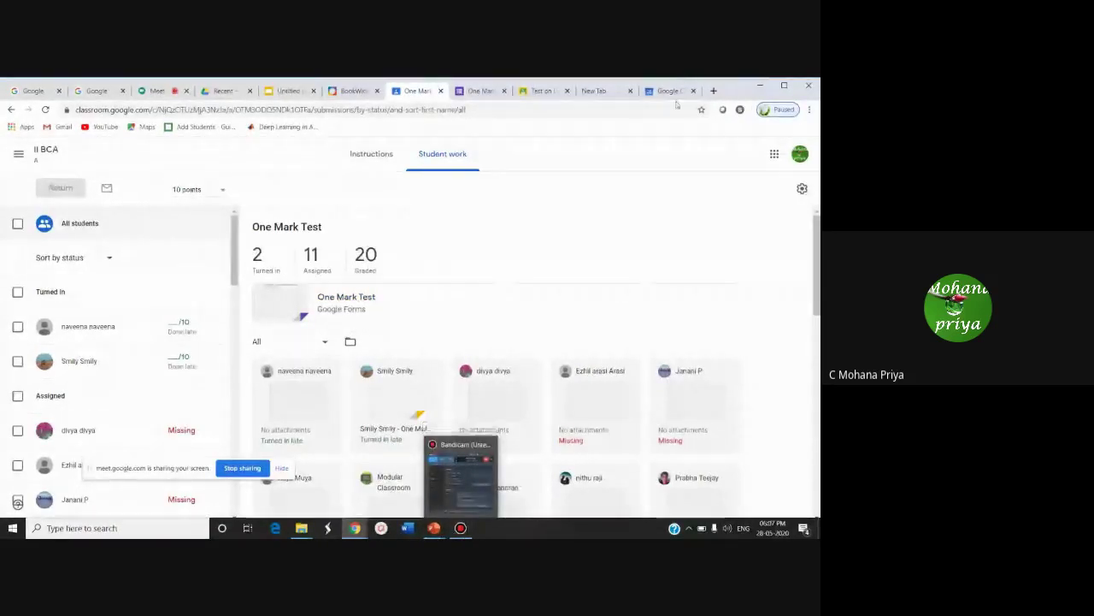
- Close the One Mark Test pages and the Class meeting calendar event, discarding the event's unsaved changes
click(440, 92)
click(440, 92)
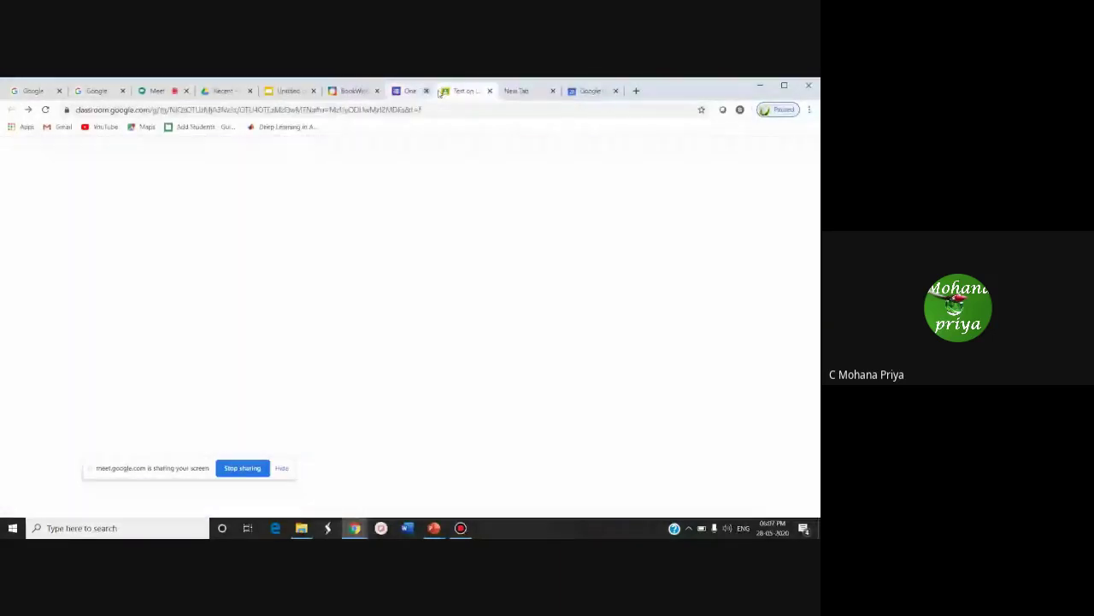
click(556, 92)
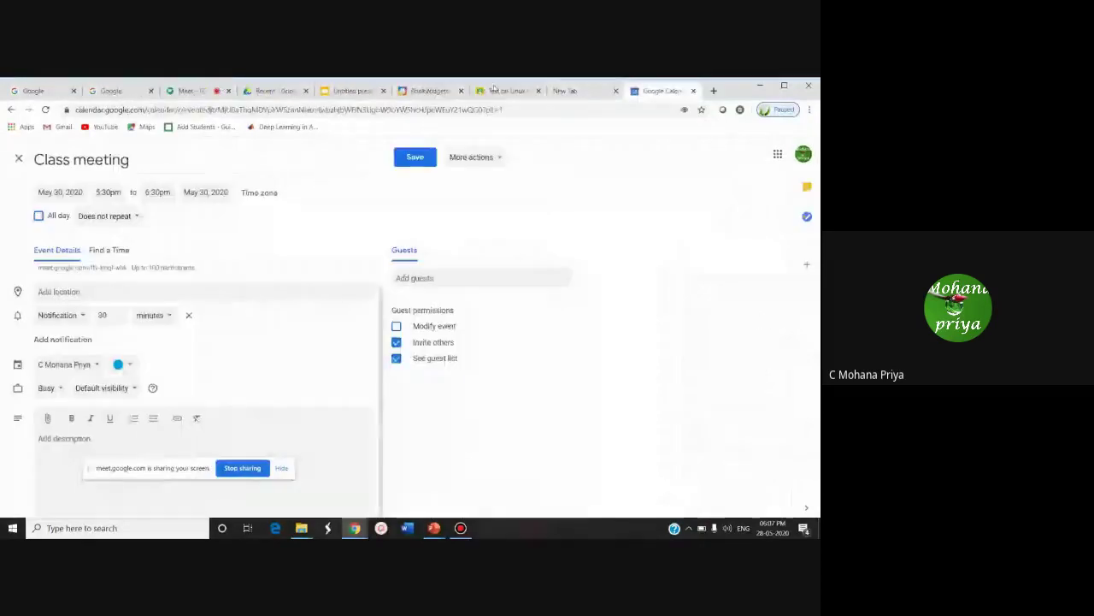
click(694, 90)
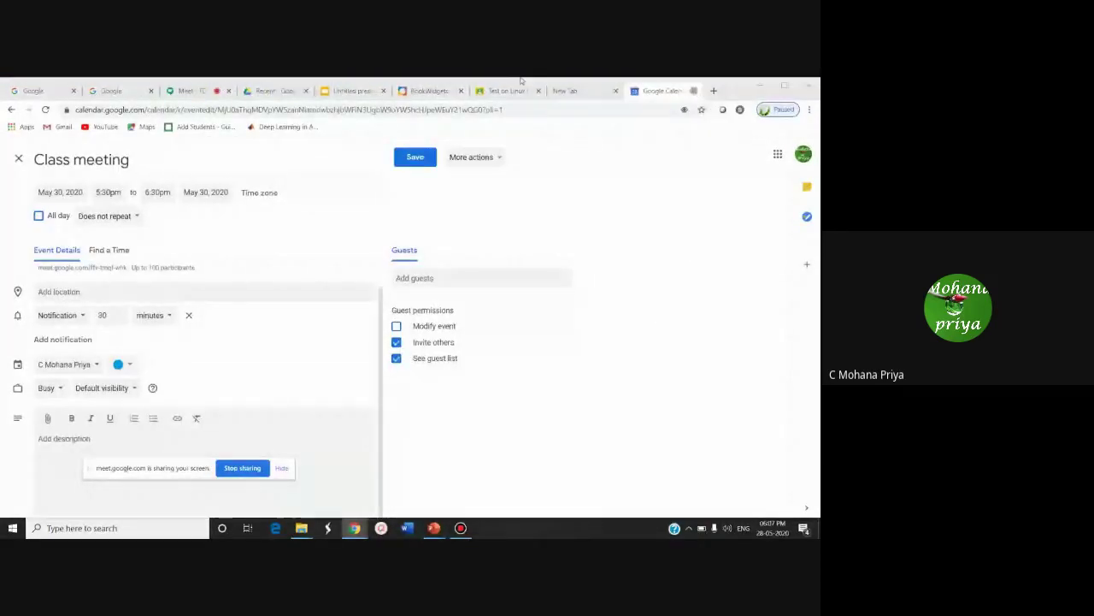
click(503, 170)
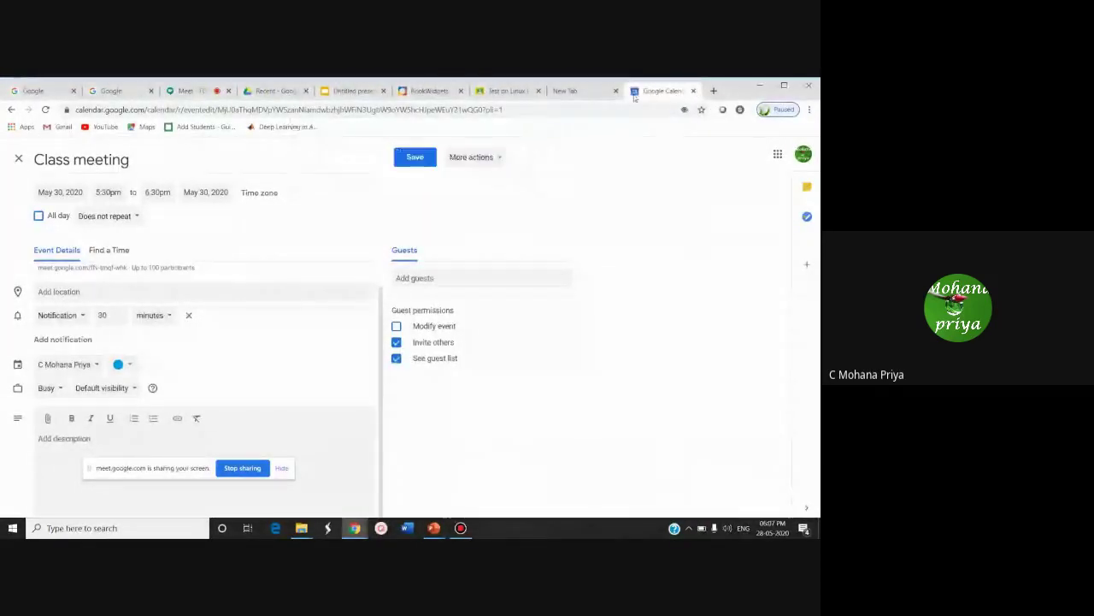
click(693, 91)
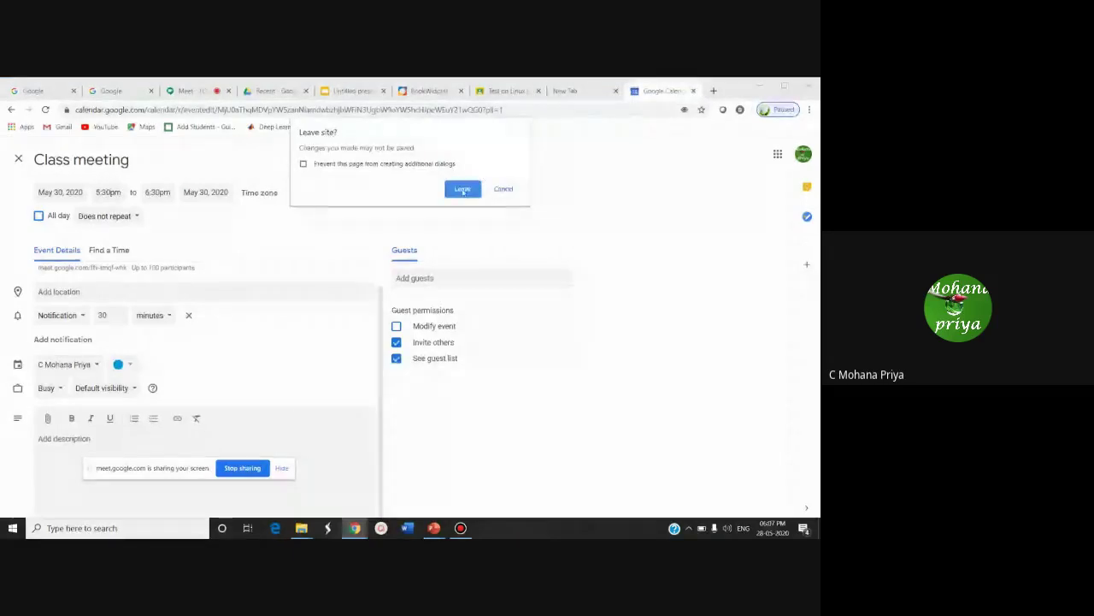
click(462, 190)
click(569, 90)
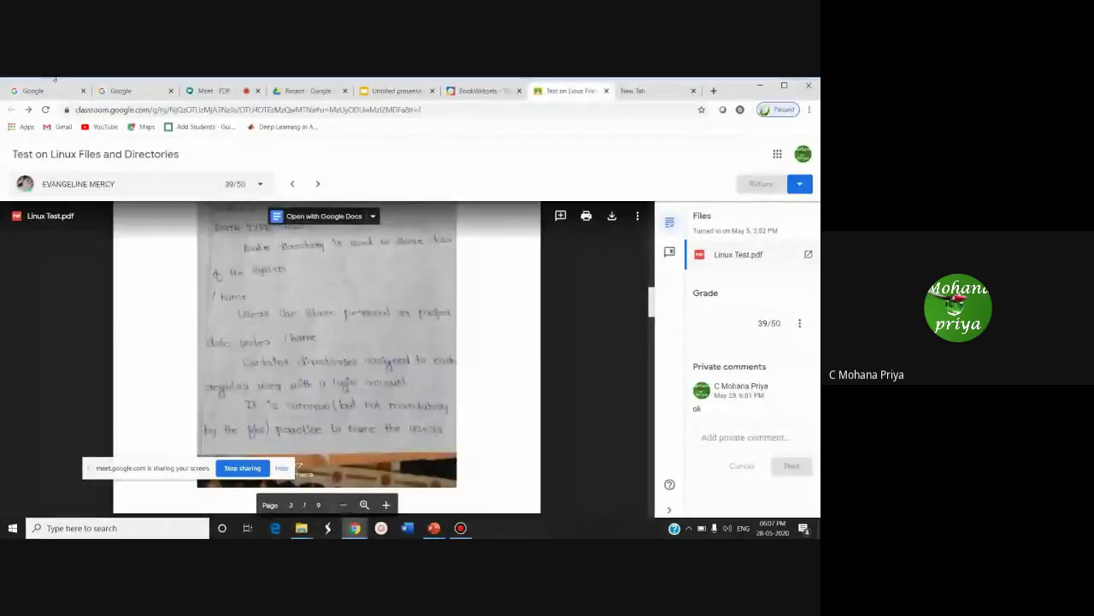
- Switch to the BookWidgets website and open the account dashboard
click(463, 91)
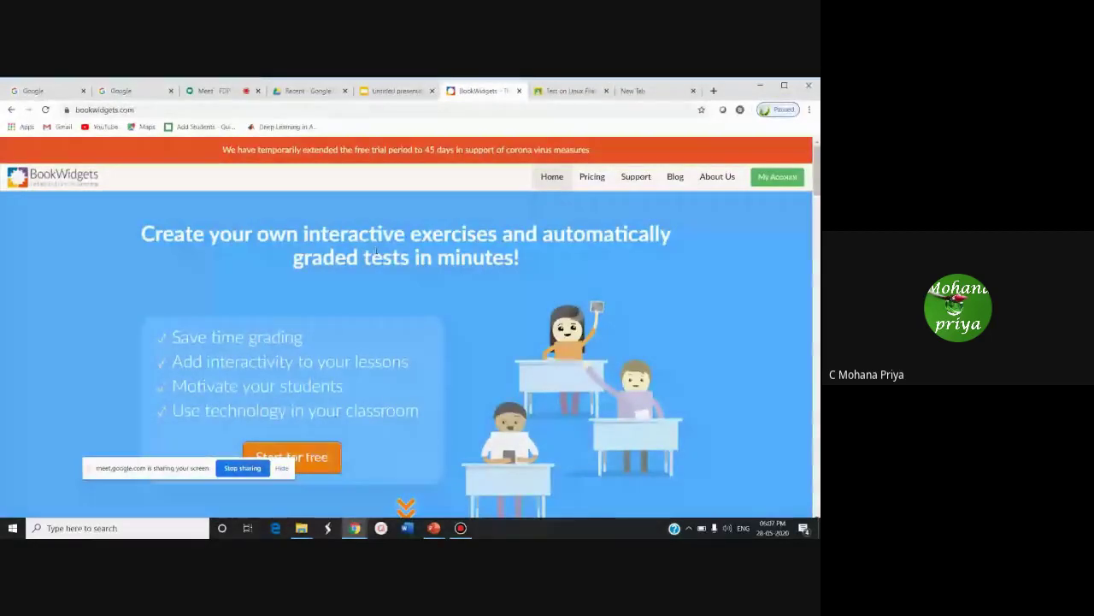
scroll(171, 361, down, 2)
scroll(172, 361, up, 2)
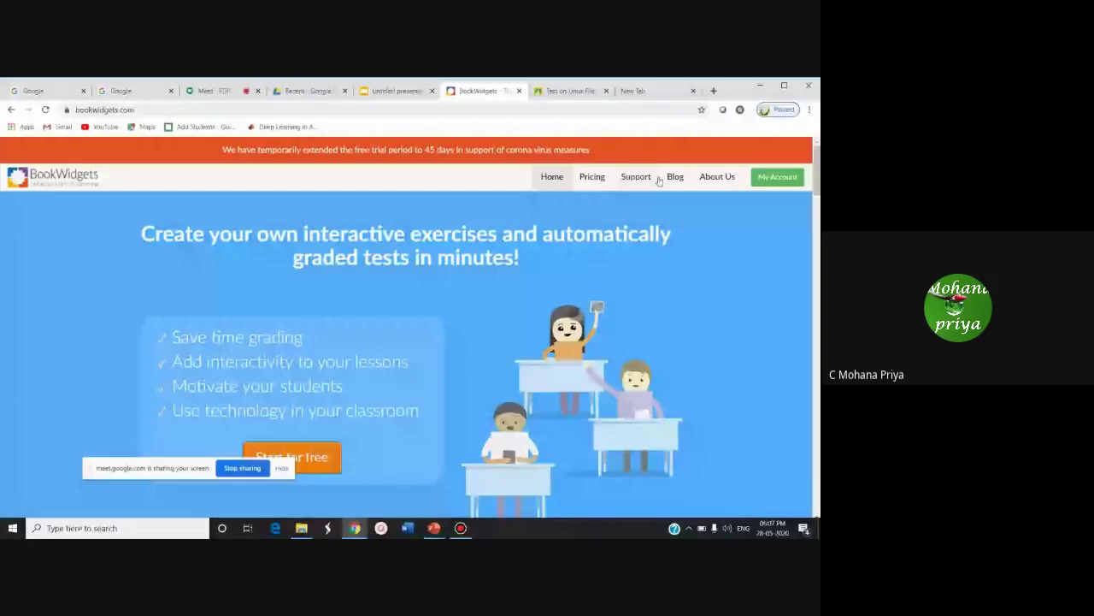
click(771, 174)
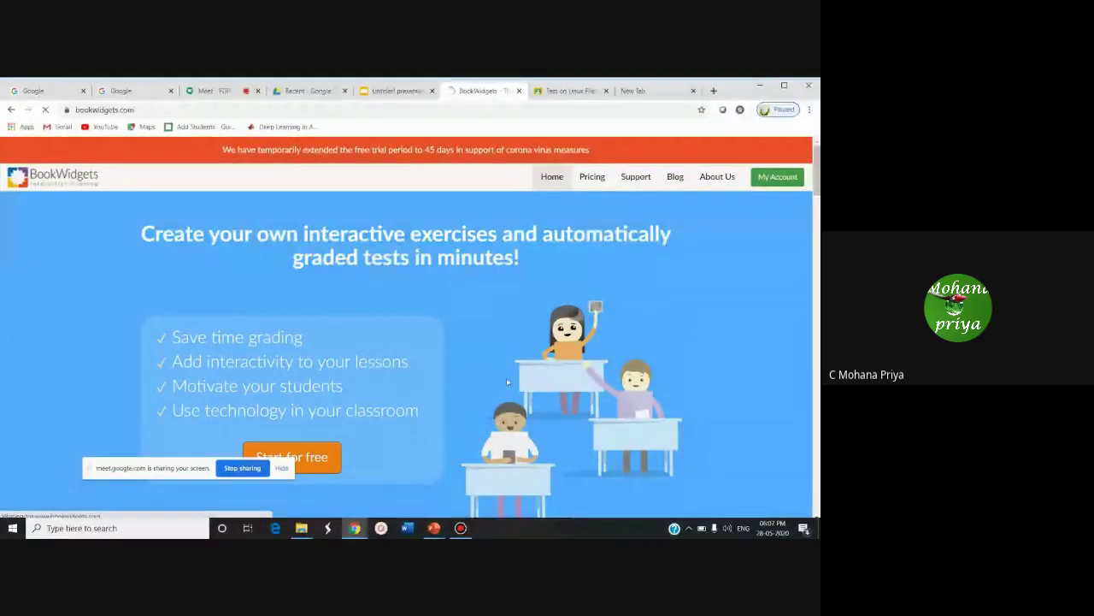
scroll(489, 386, down, 2)
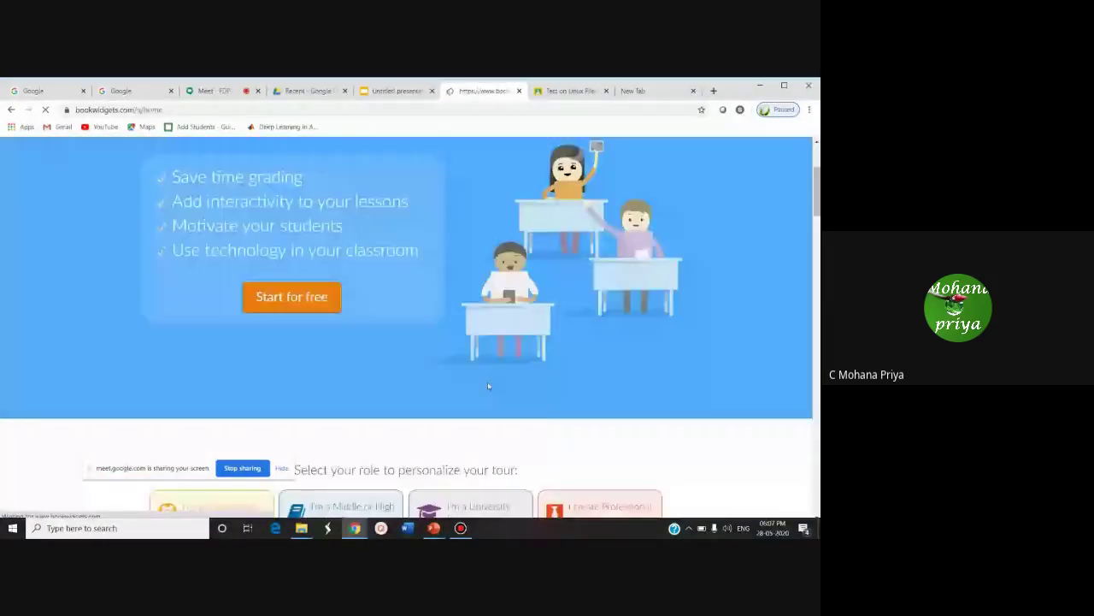
scroll(489, 386, down, 3)
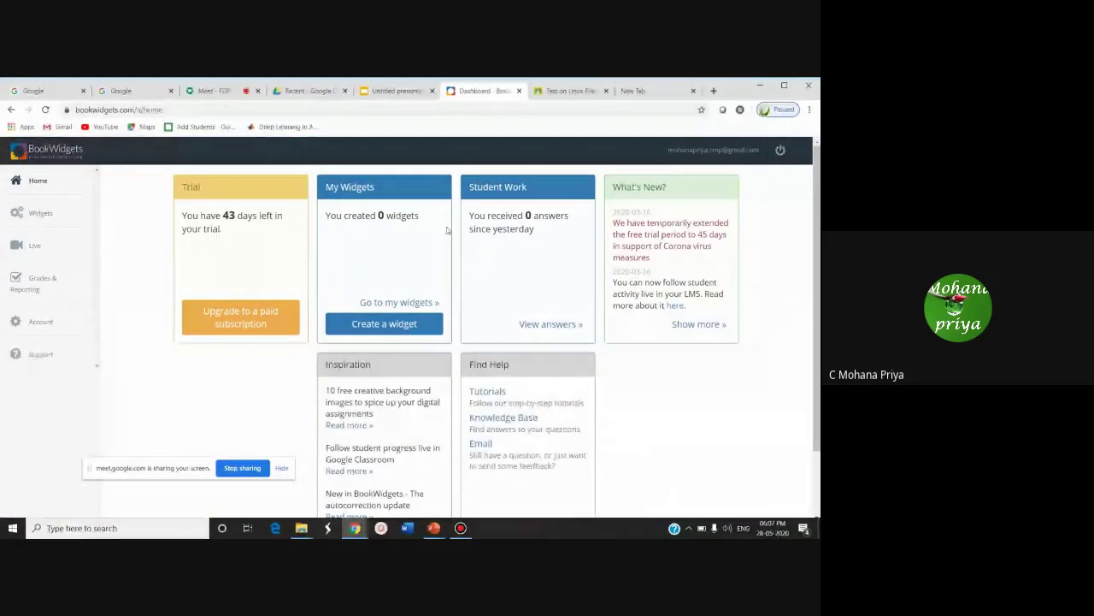
- Start a new widget, look through the available widget types and choose Quiz
click(381, 325)
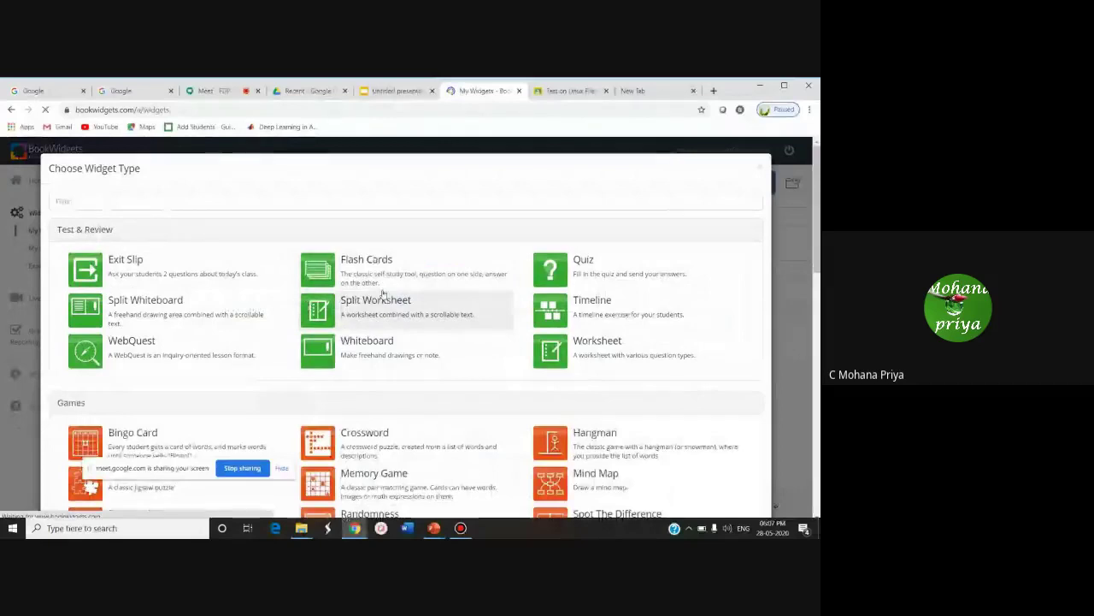
scroll(382, 294, down, 1)
scroll(382, 294, down, 3)
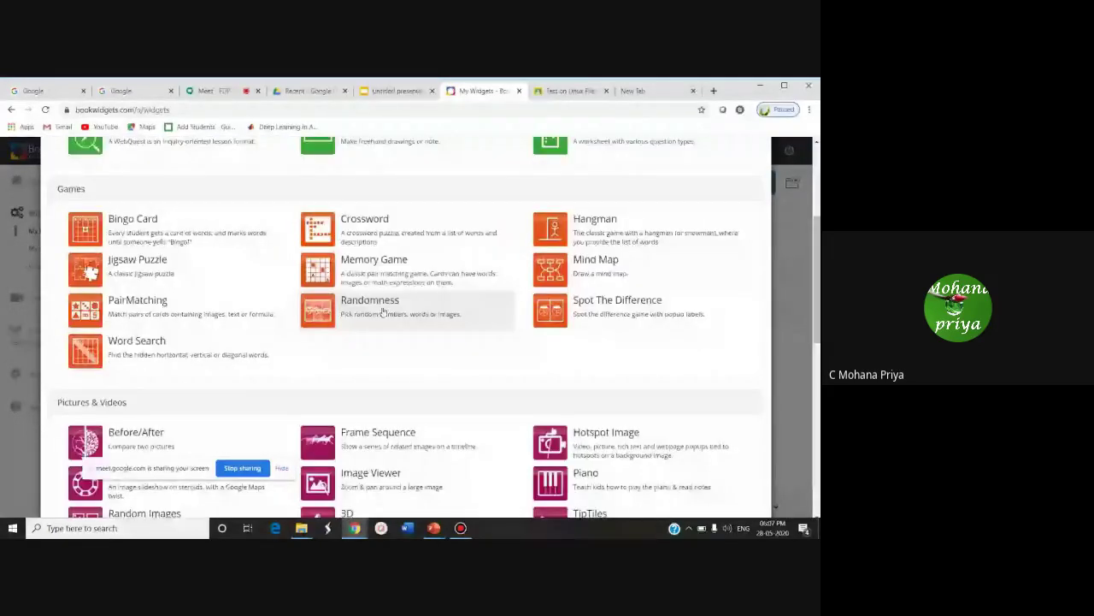
scroll(382, 312, up, 4)
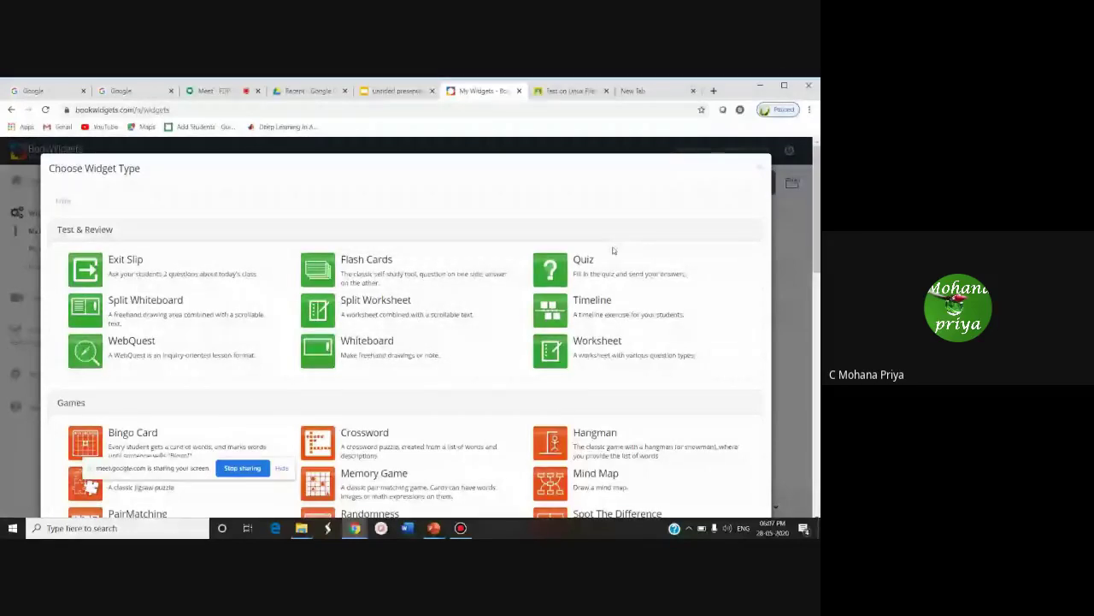
click(572, 267)
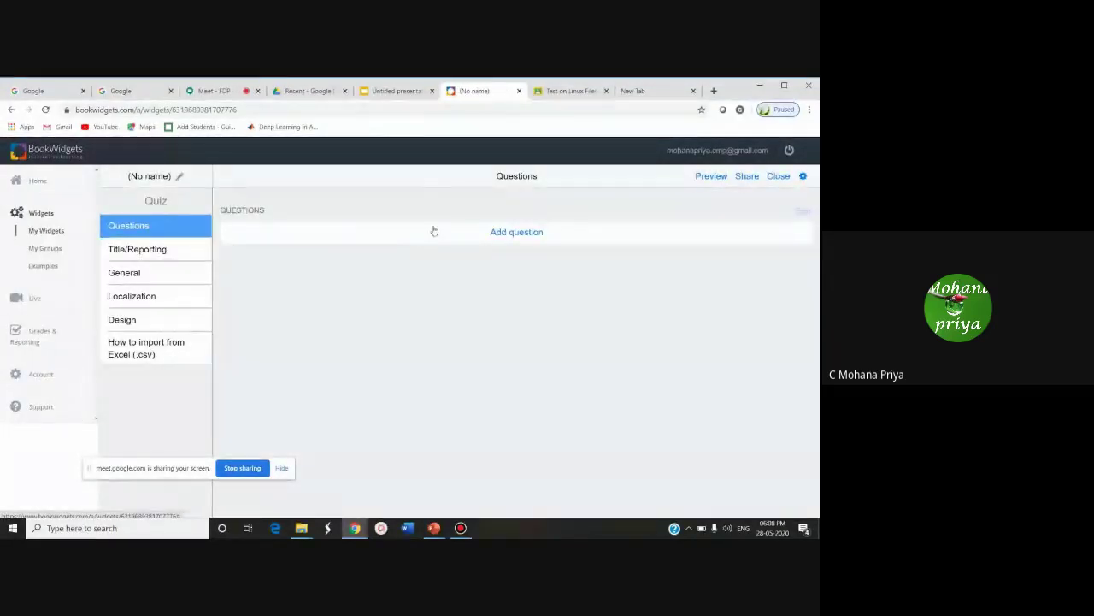
- Add a Text multiple choice question to the quiz and look over its answer and layout options
click(514, 232)
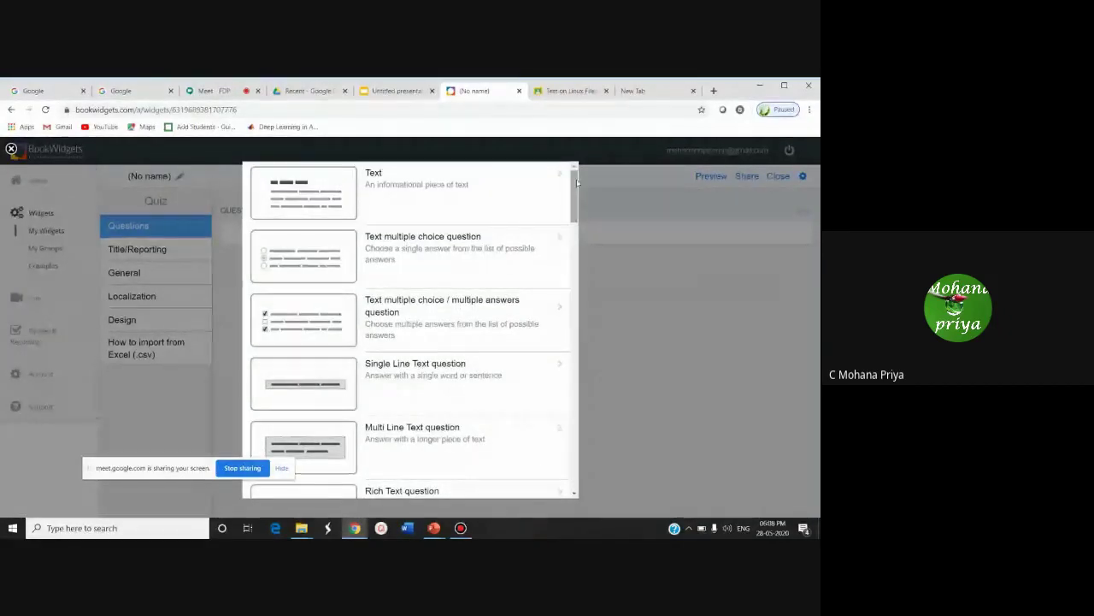
scroll(576, 189, down, 1)
scroll(434, 260, up, 1)
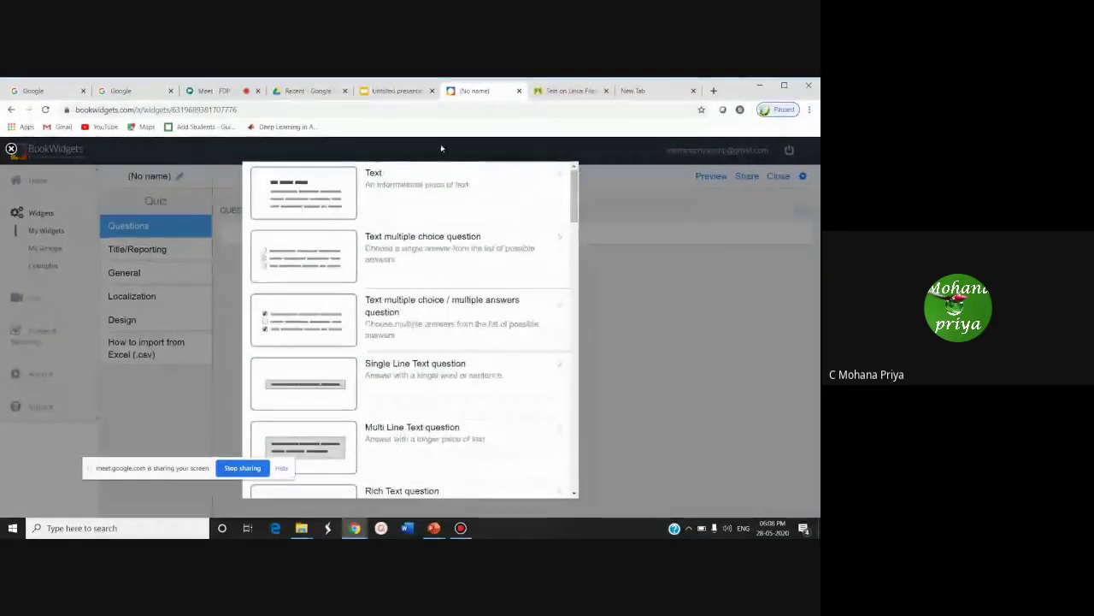
click(434, 260)
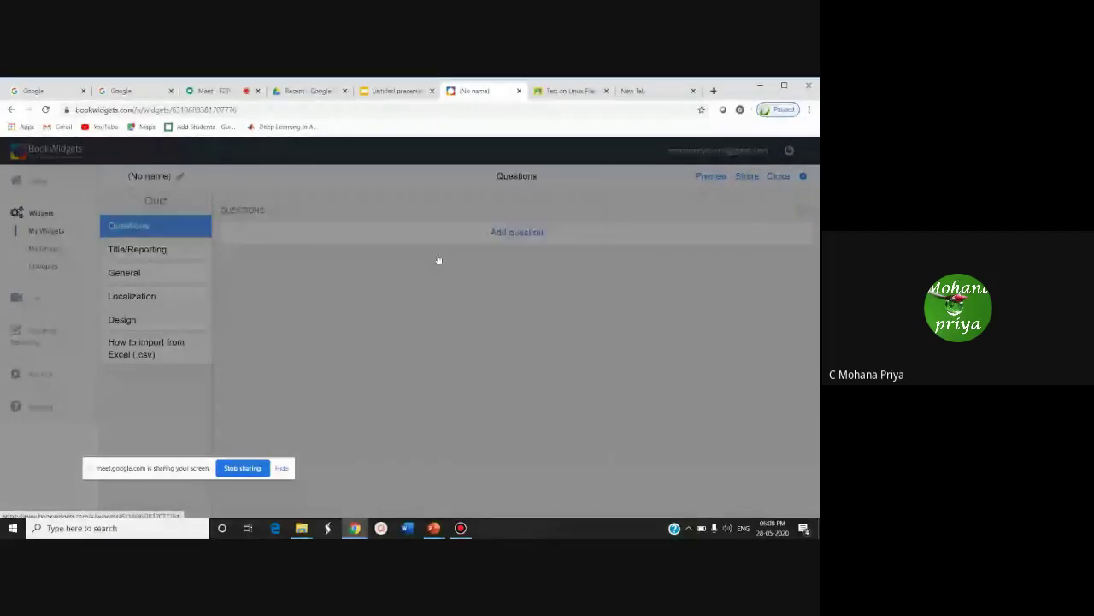
scroll(274, 342, down, 3)
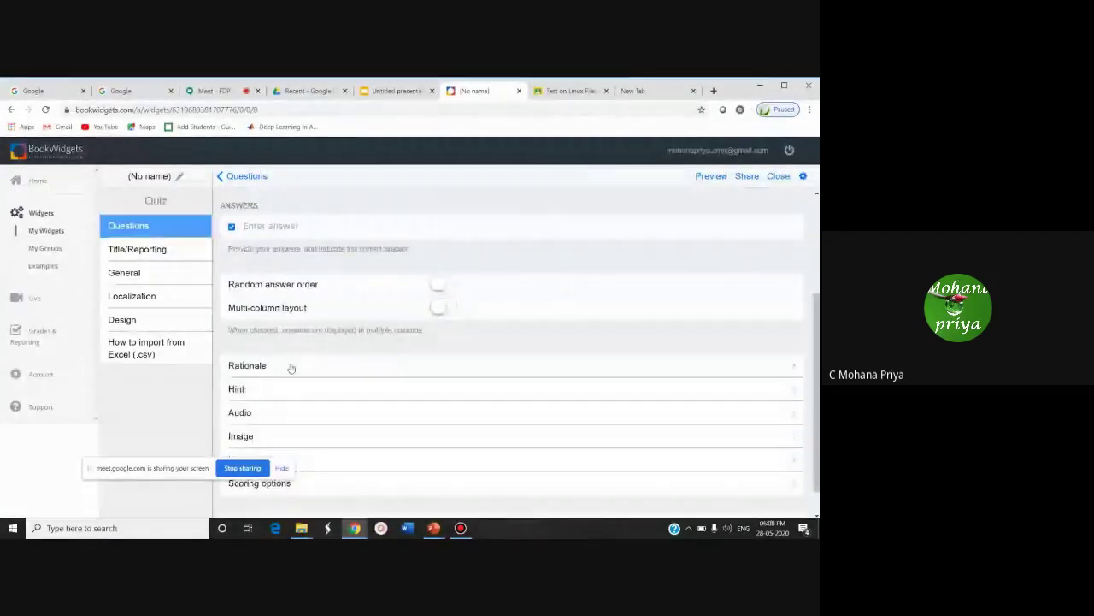
- Browse the full range of question types and add a Whiteboard question as the quiz's second question
click(154, 232)
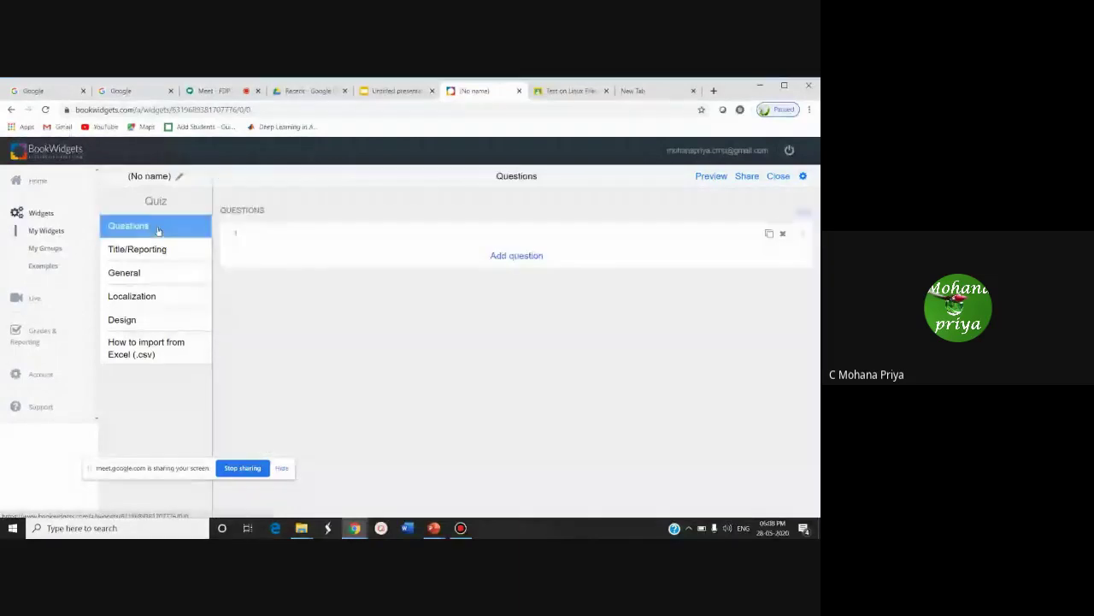
click(503, 255)
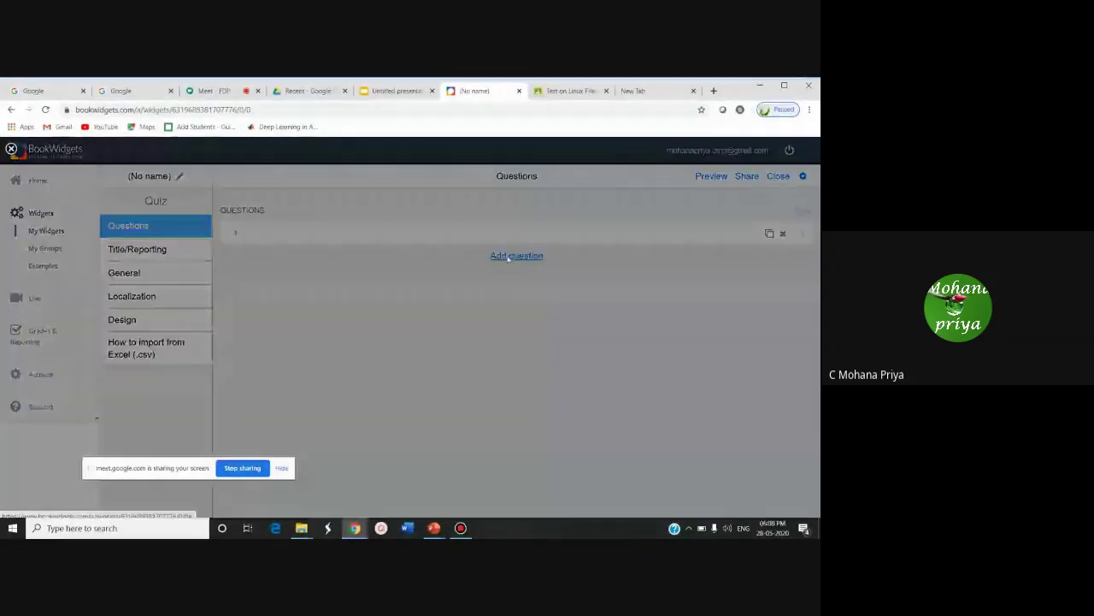
scroll(427, 291, down, 3)
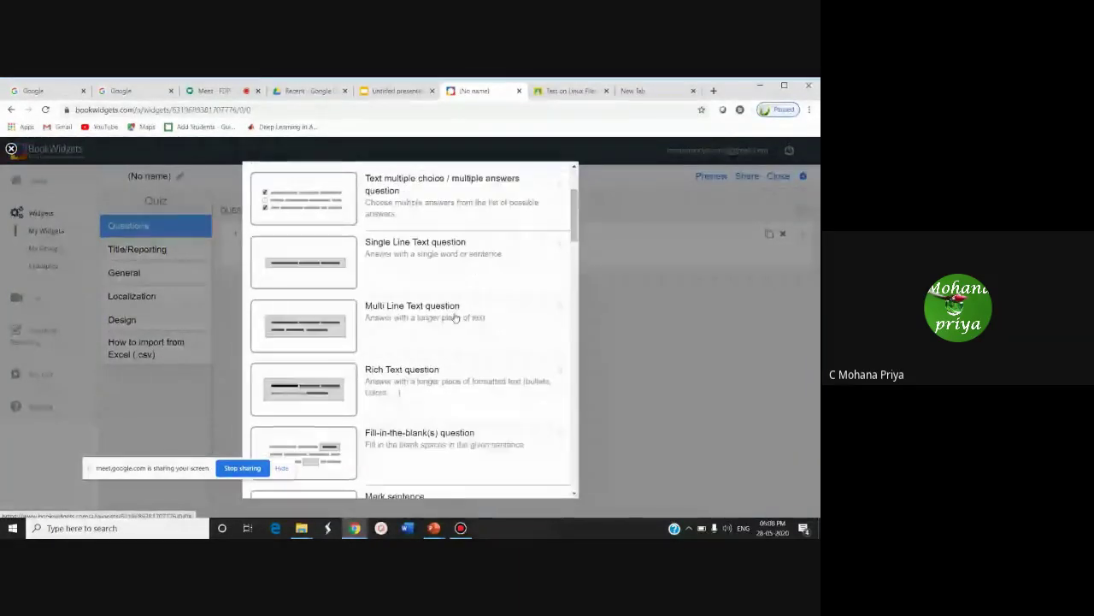
scroll(411, 299, down, 5)
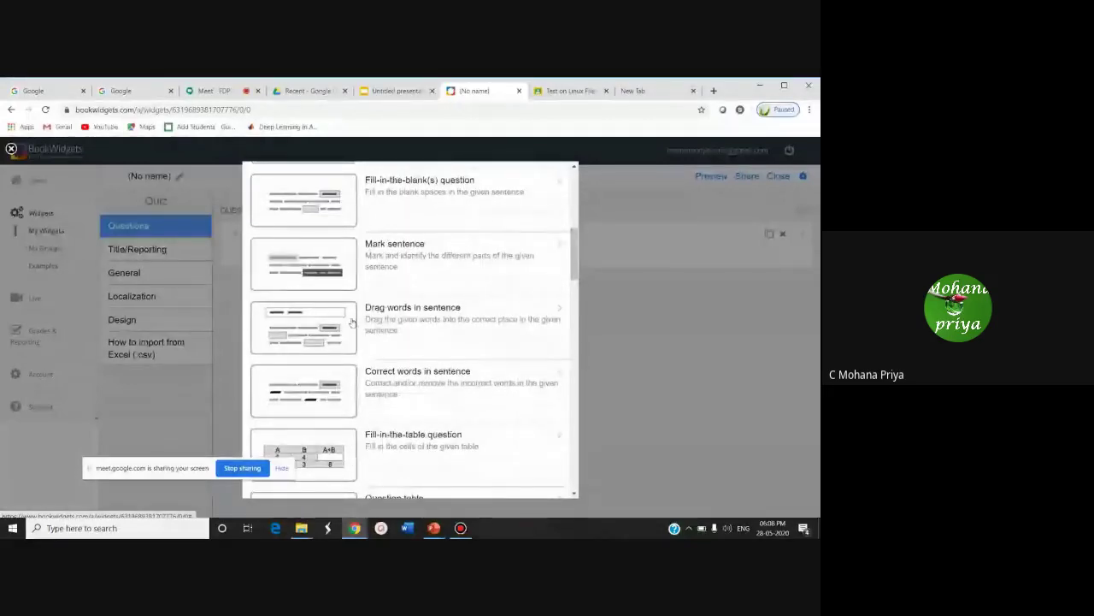
scroll(522, 327, down, 2)
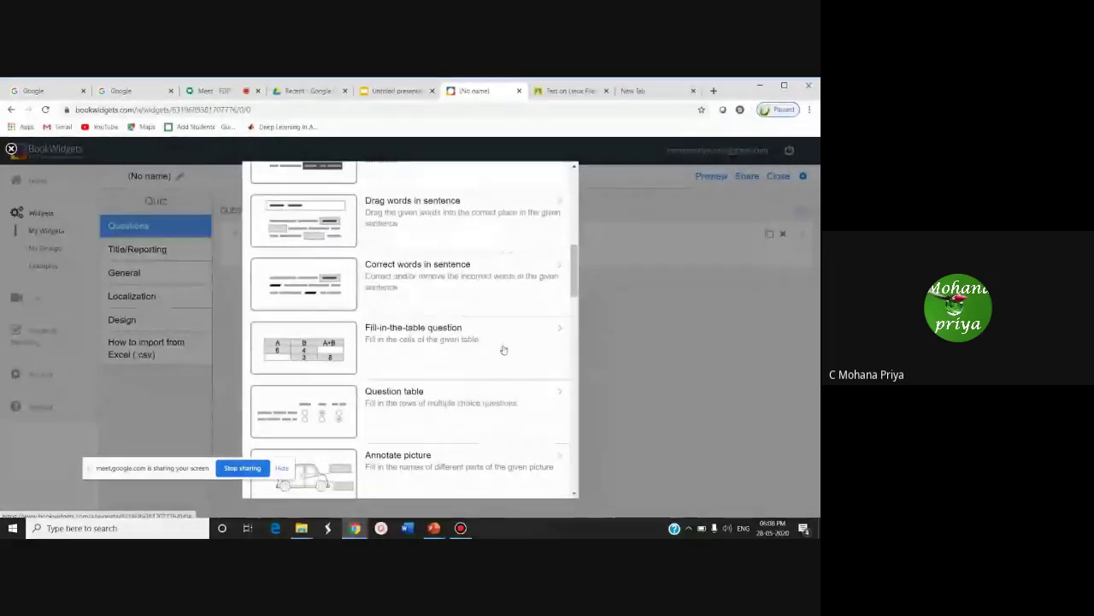
scroll(504, 349, down, 1)
scroll(503, 350, down, 1)
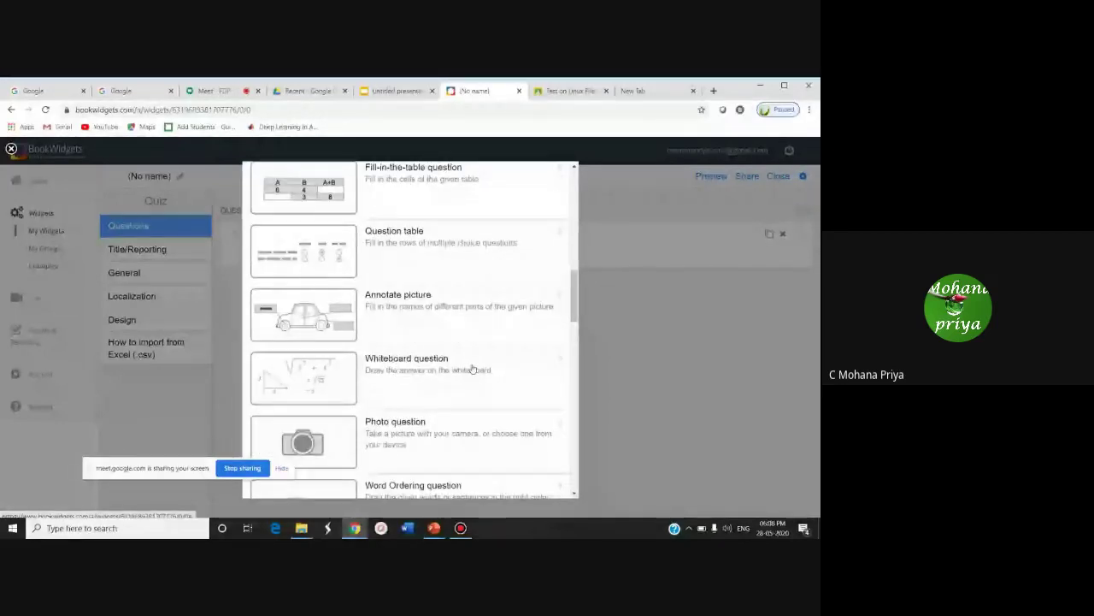
scroll(472, 369, down, 6)
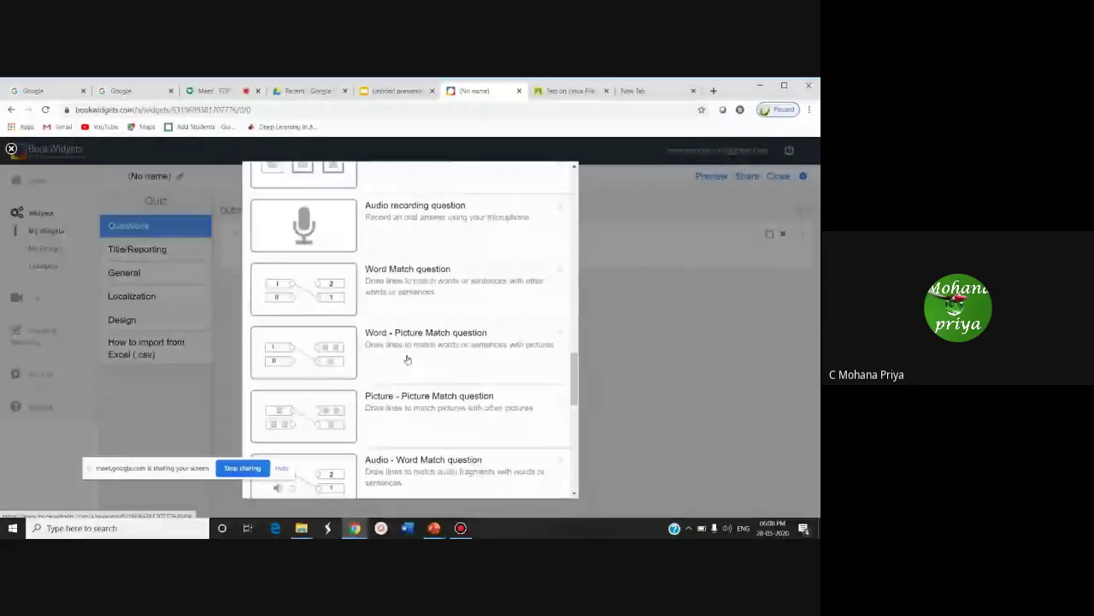
scroll(407, 359, down, 4)
scroll(407, 359, down, 1)
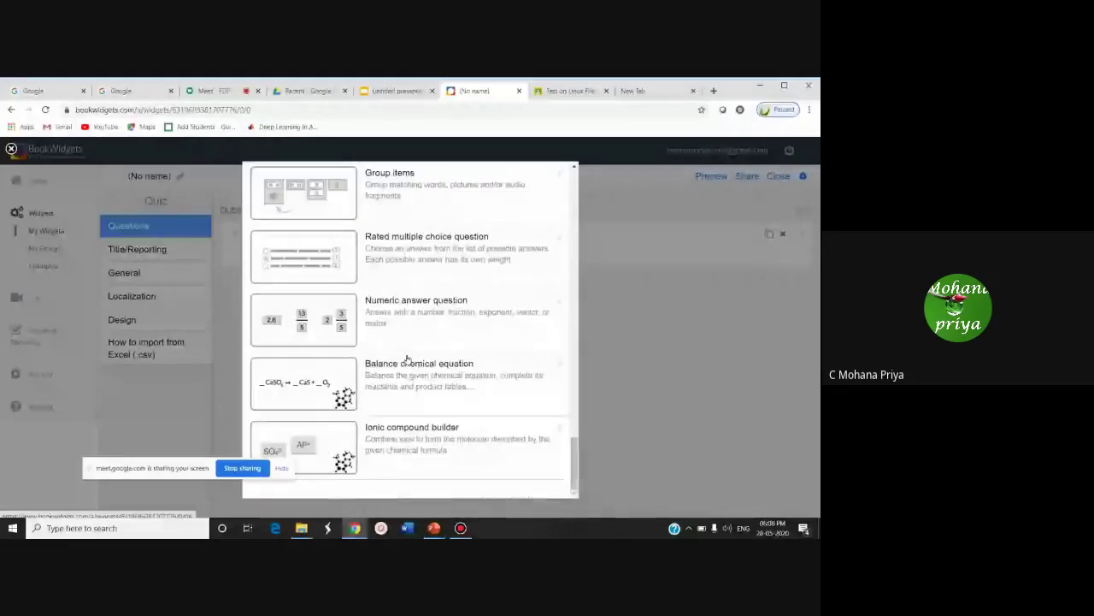
scroll(436, 366, up, 10)
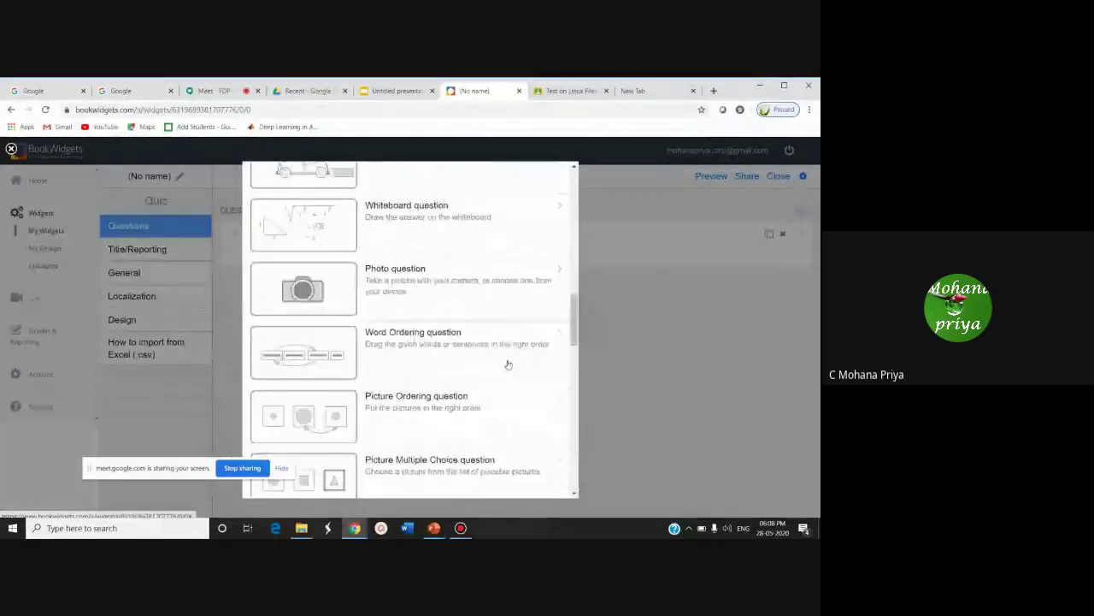
scroll(508, 364, up, 5)
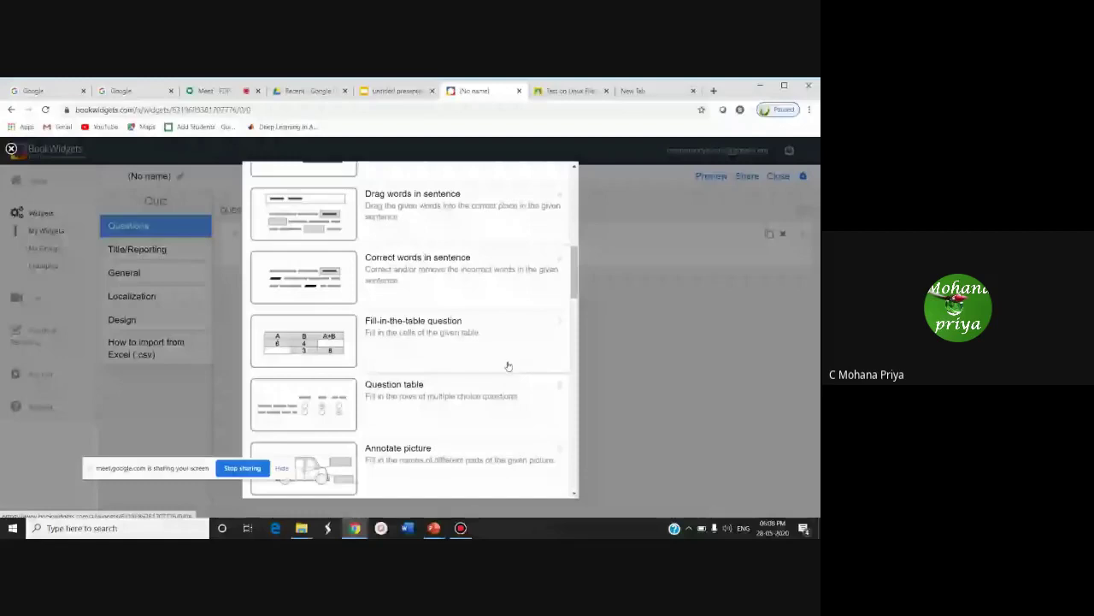
scroll(507, 366, down, 5)
click(421, 208)
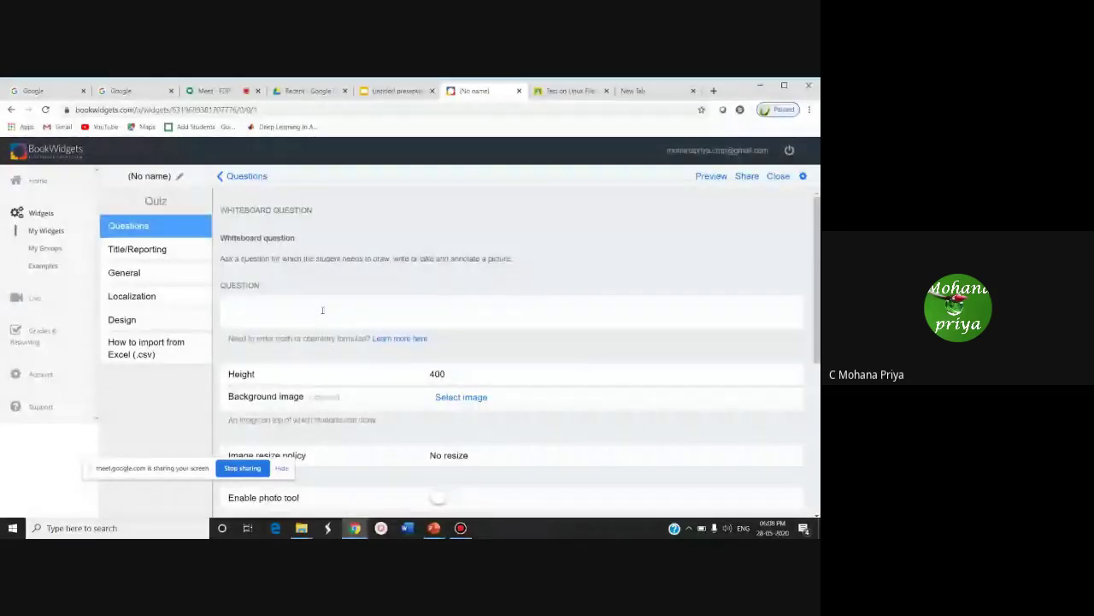
- Look over the Whiteboard question's settings, then return to the My Widgets list
scroll(427, 240, down, 3)
scroll(431, 256, up, 3)
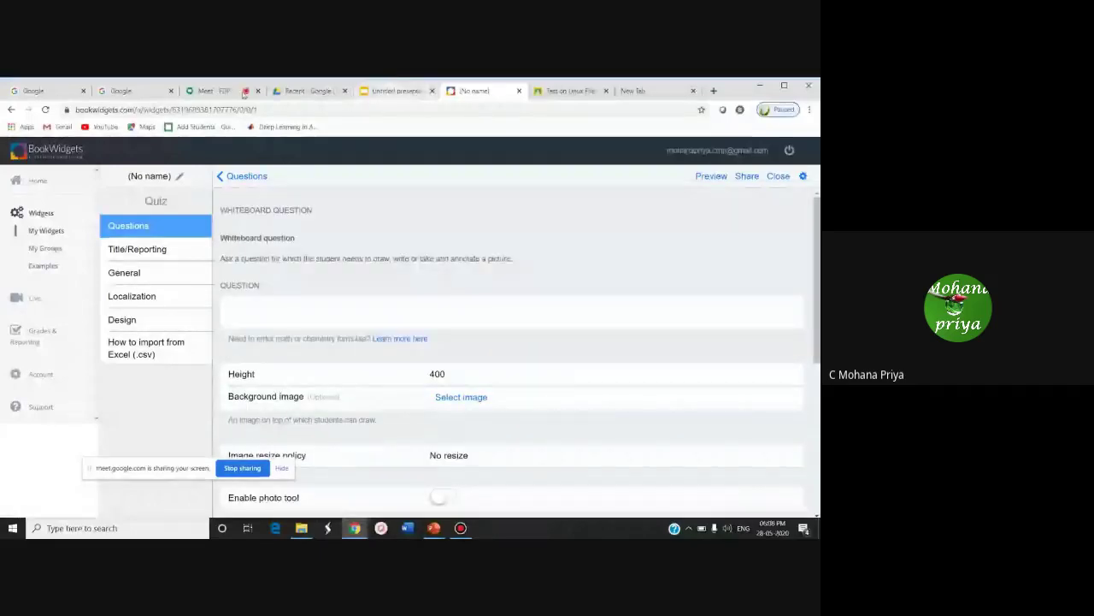
click(12, 110)
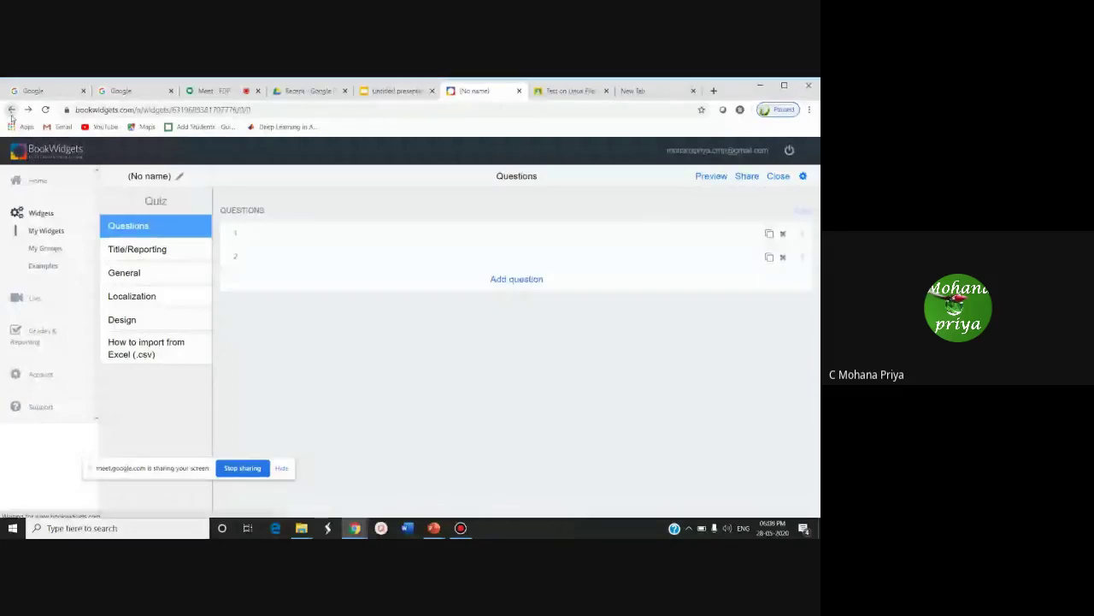
click(105, 225)
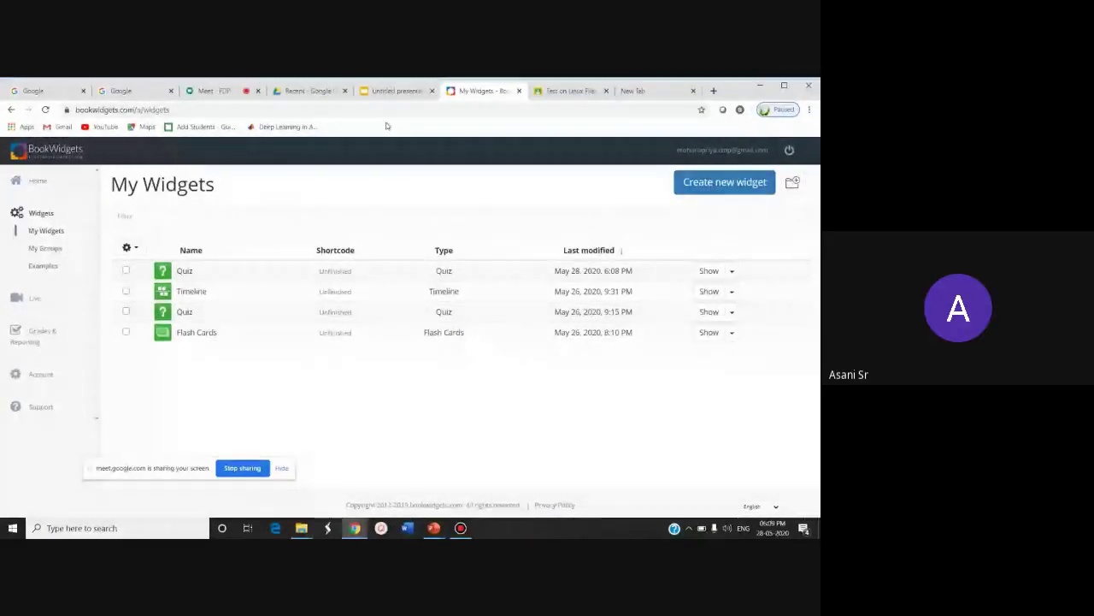
- Start a new widget and examine the available widget types in every category, from Test & Review to Miscellaneous
click(714, 184)
scroll(265, 290, down, 3)
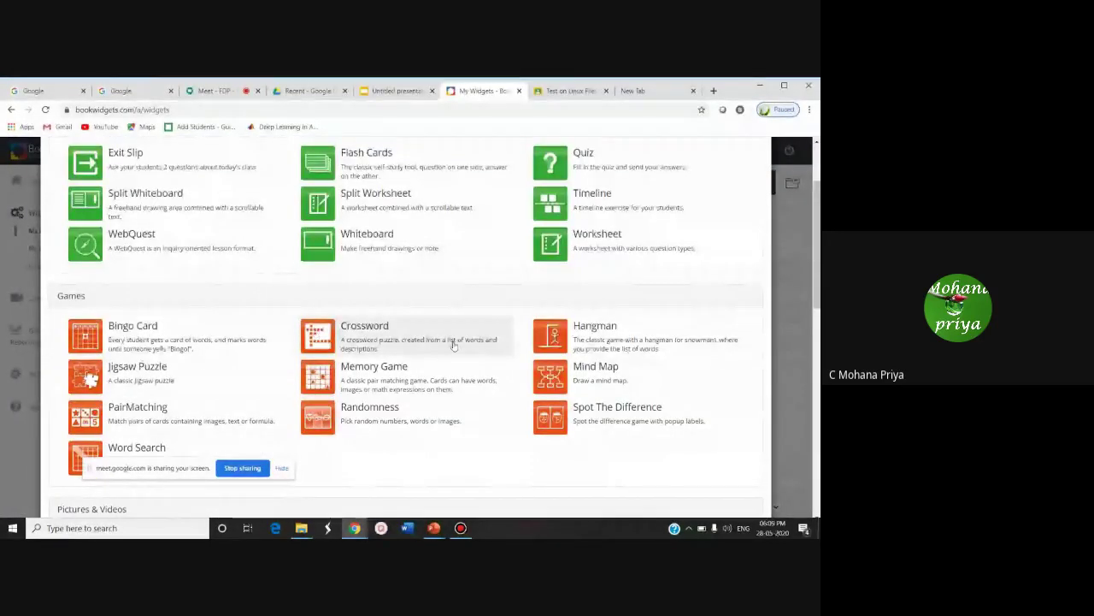
scroll(455, 345, down, 1)
scroll(455, 345, down, 4)
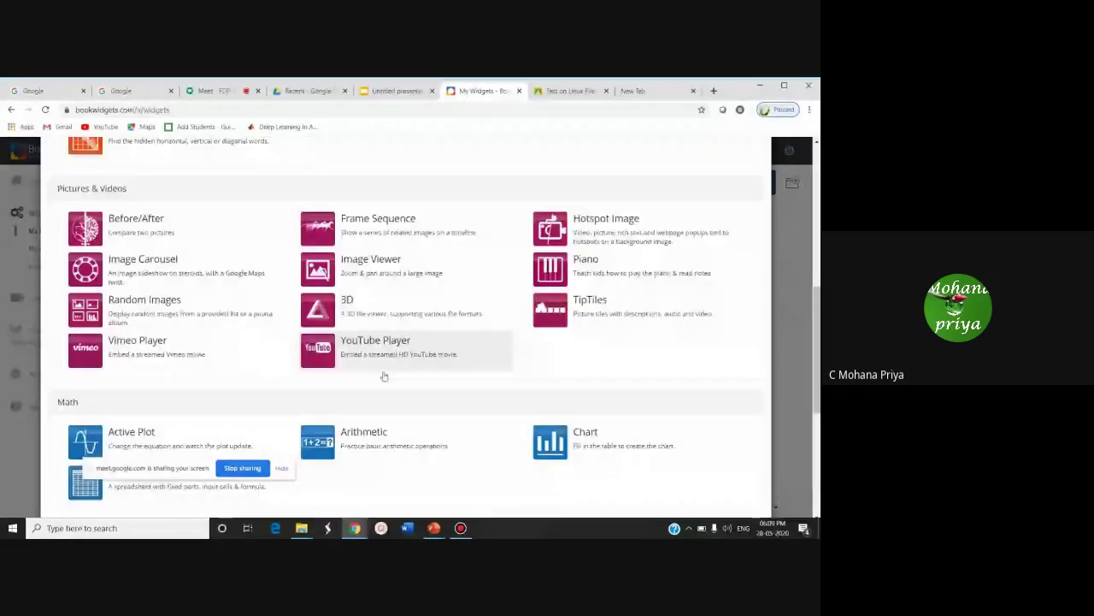
scroll(384, 376, down, 2)
scroll(384, 376, down, 2)
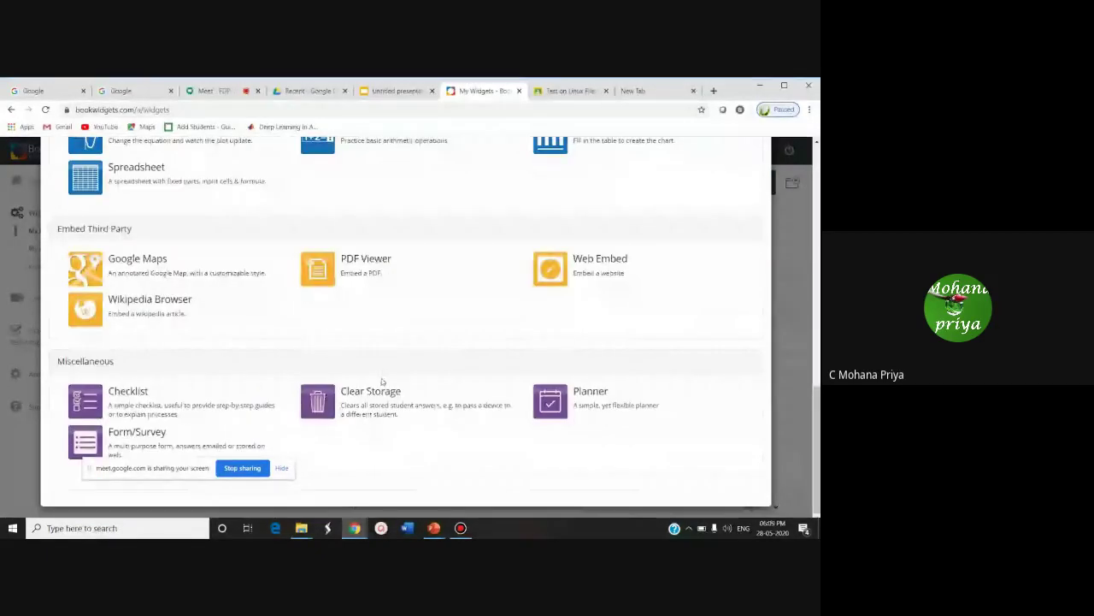
scroll(381, 382, up, 12)
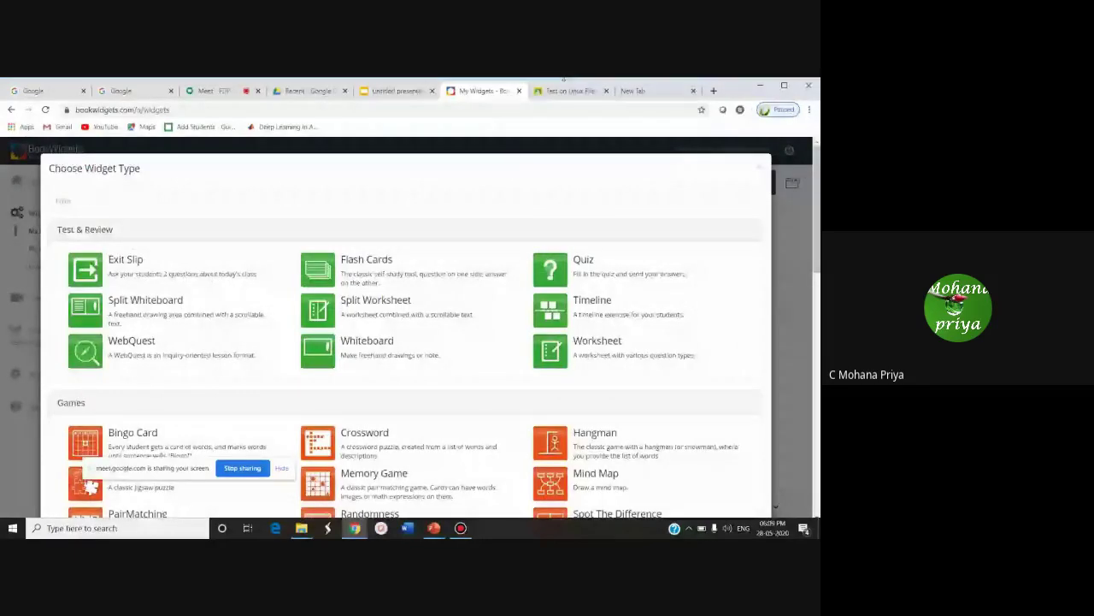
- Glance at the Classroom Linux test submission, then return to BookWidgets and review the Games, Pictures & Videos, Math and embed widgets again
click(558, 91)
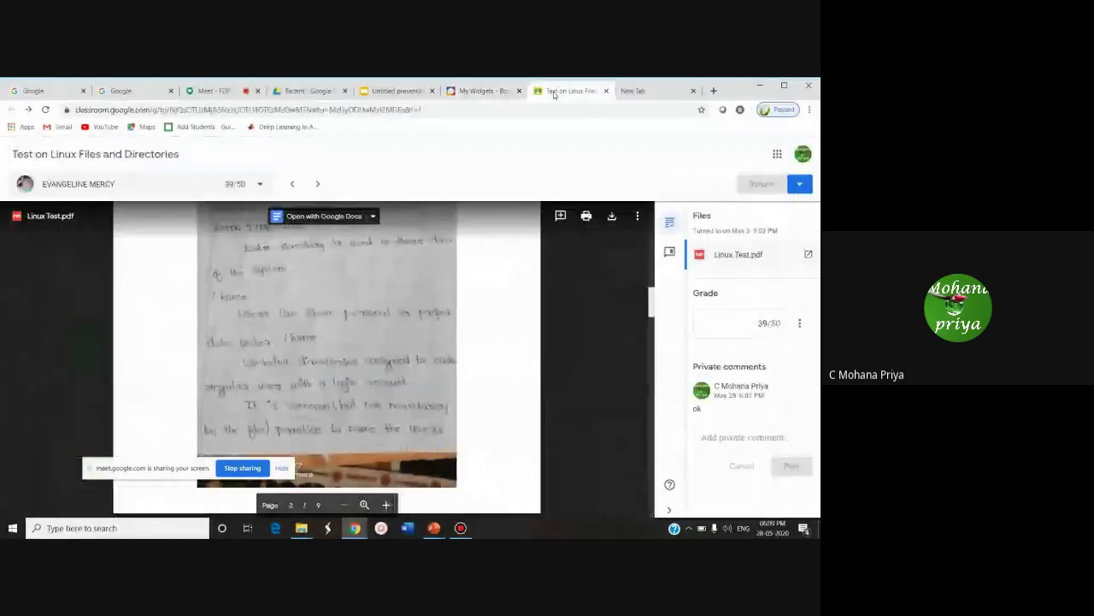
click(466, 94)
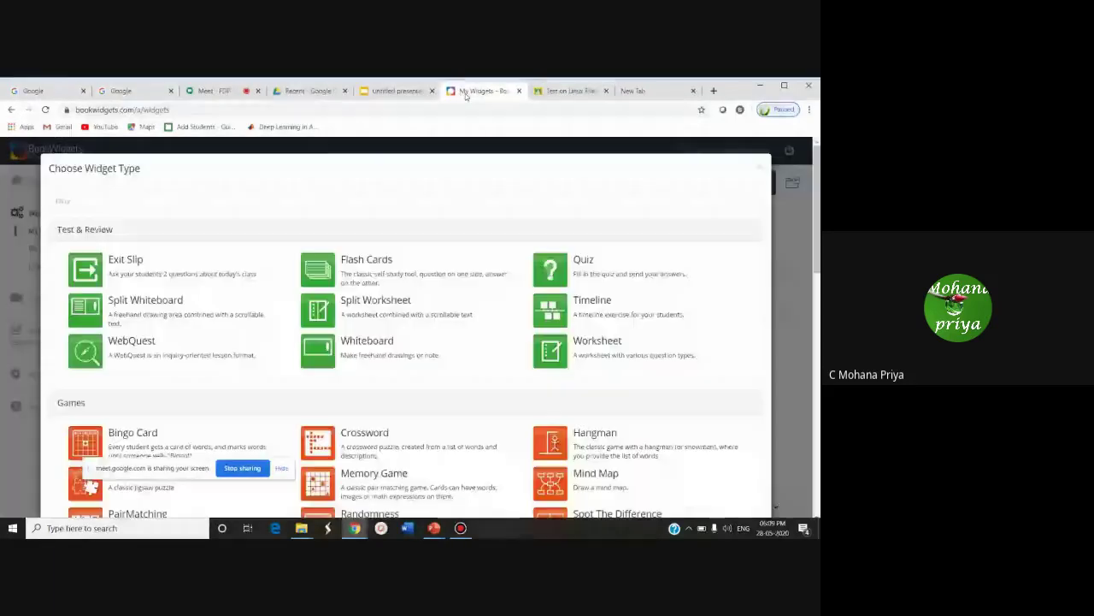
scroll(449, 276, down, 2)
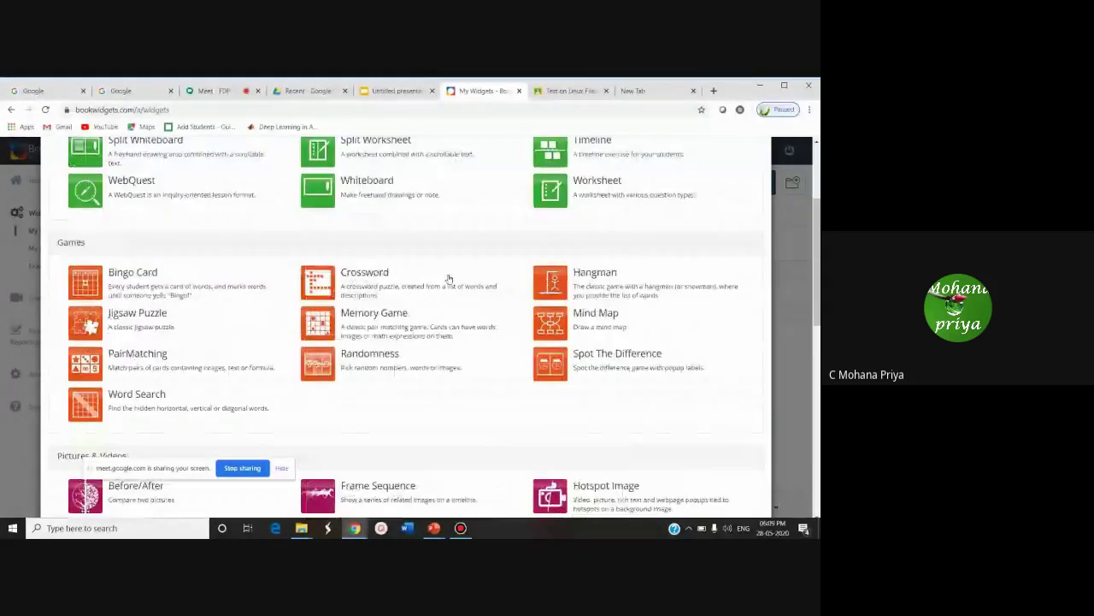
scroll(449, 281, down, 2)
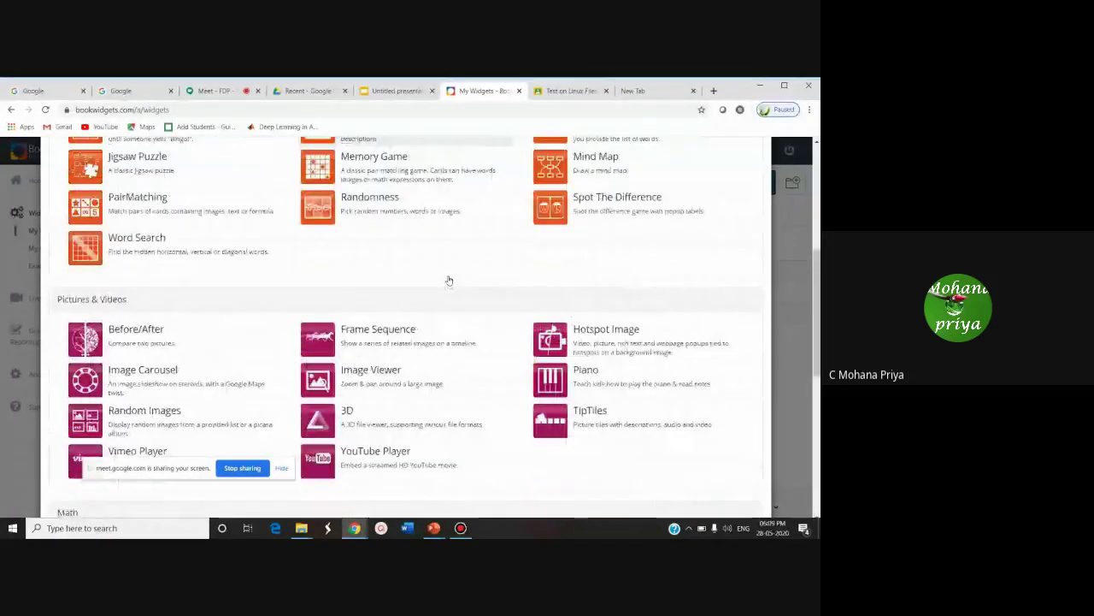
scroll(448, 281, down, 3)
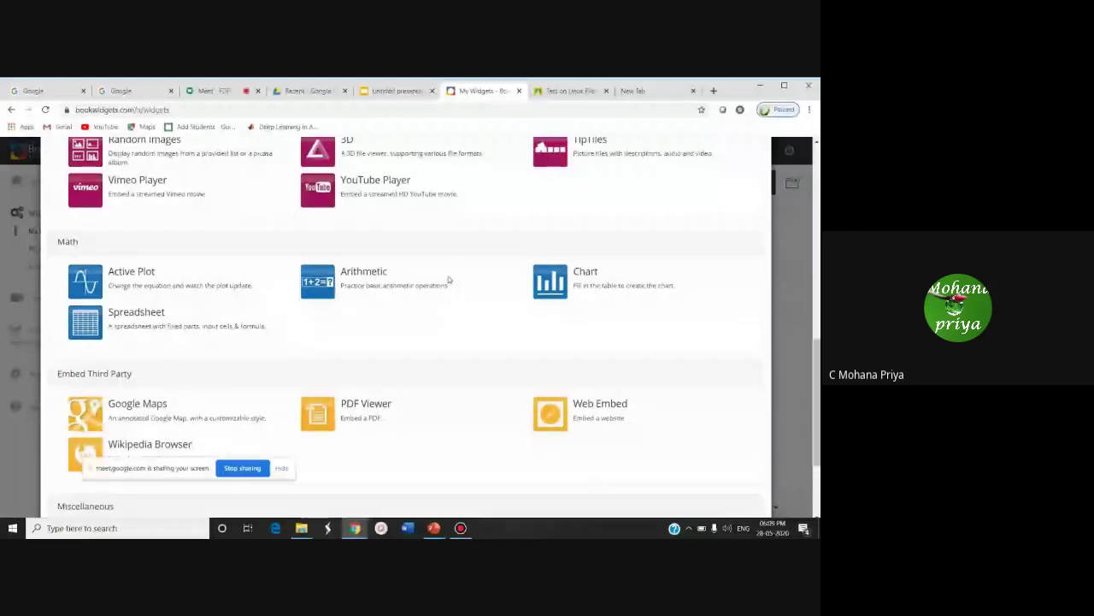
scroll(449, 280, down, 2)
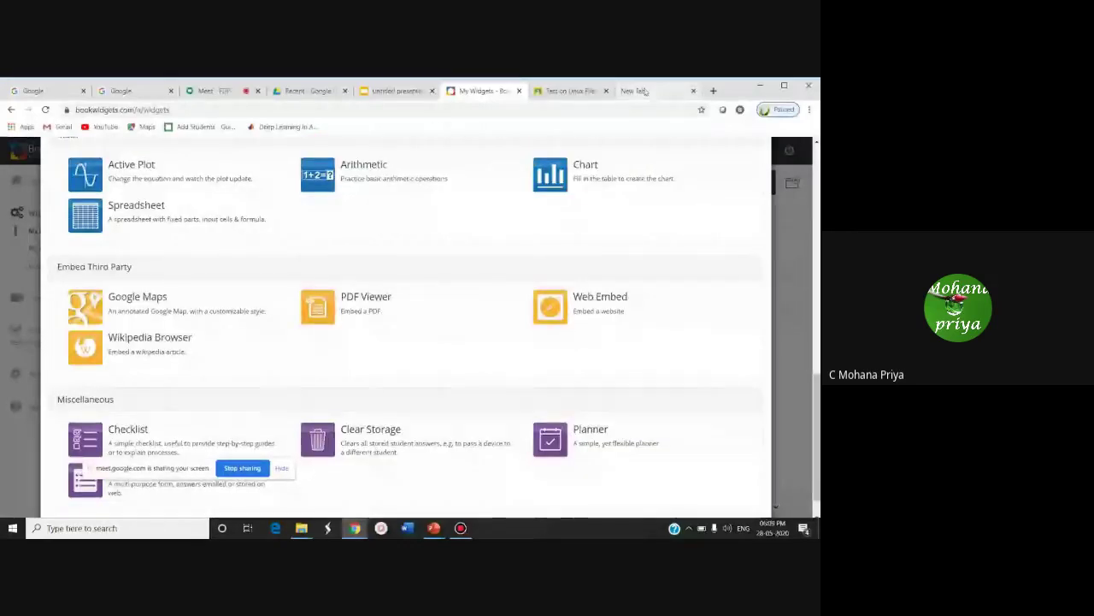
- Check the Slido poll presentation, then open the Google Slides home page in the empty browser tab
click(374, 93)
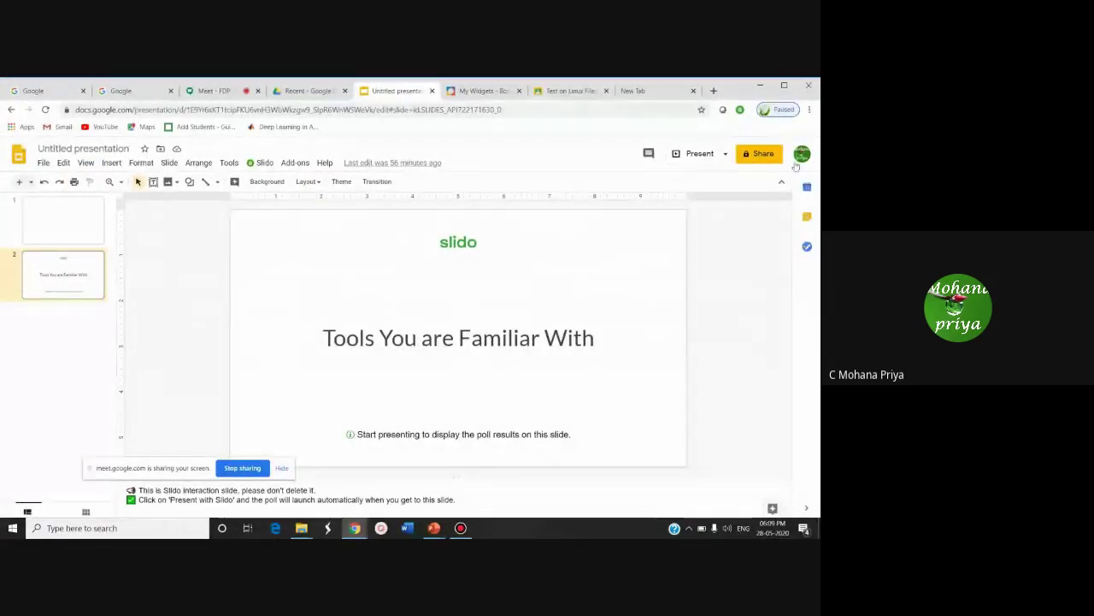
click(639, 91)
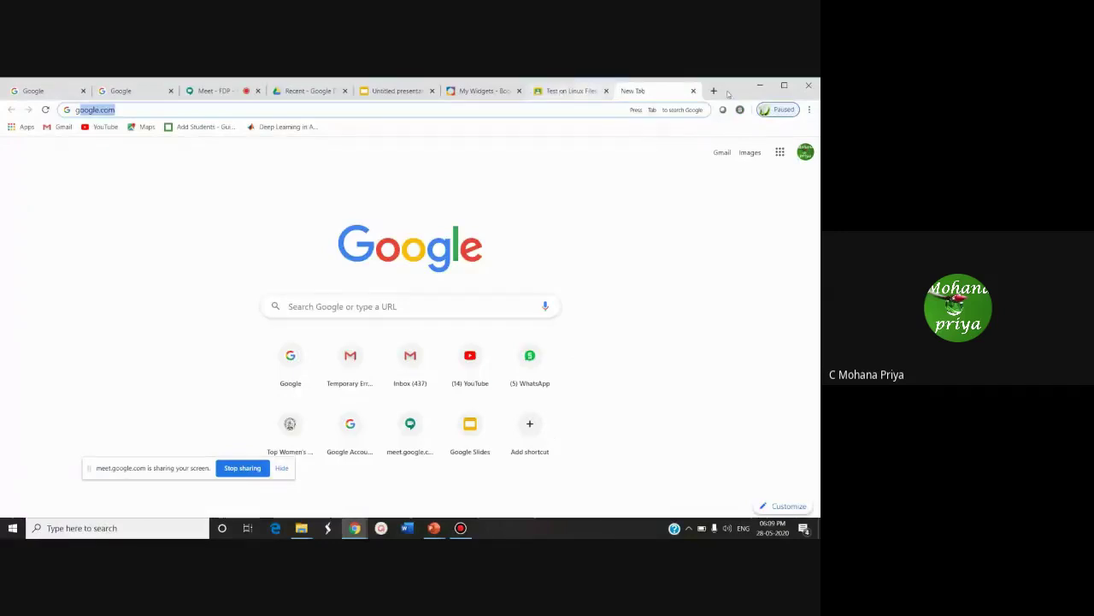
click(780, 153)
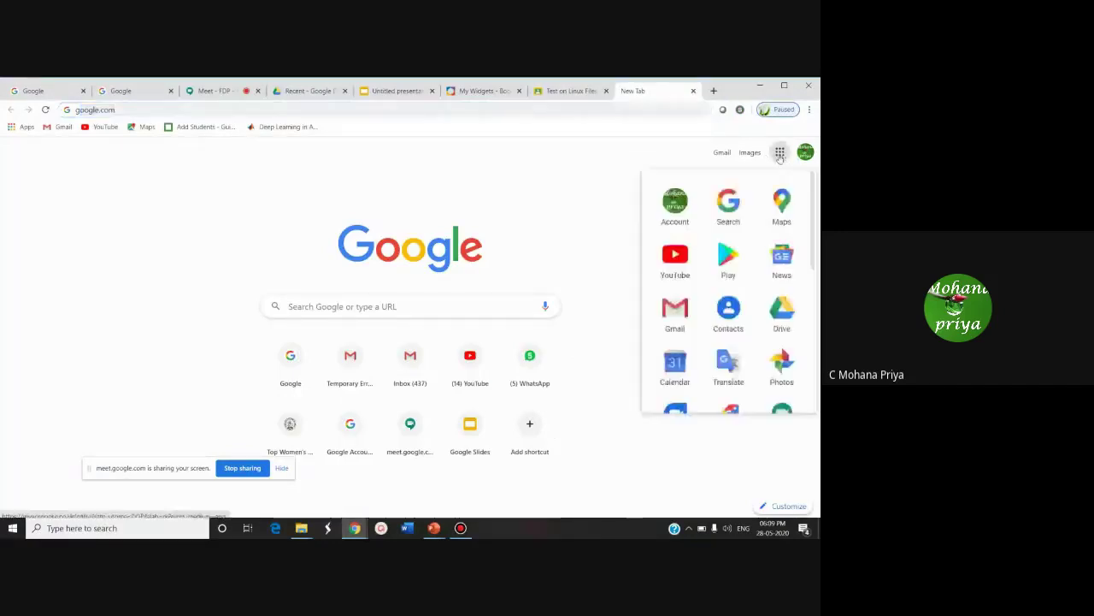
scroll(780, 256, down, 3)
click(782, 222)
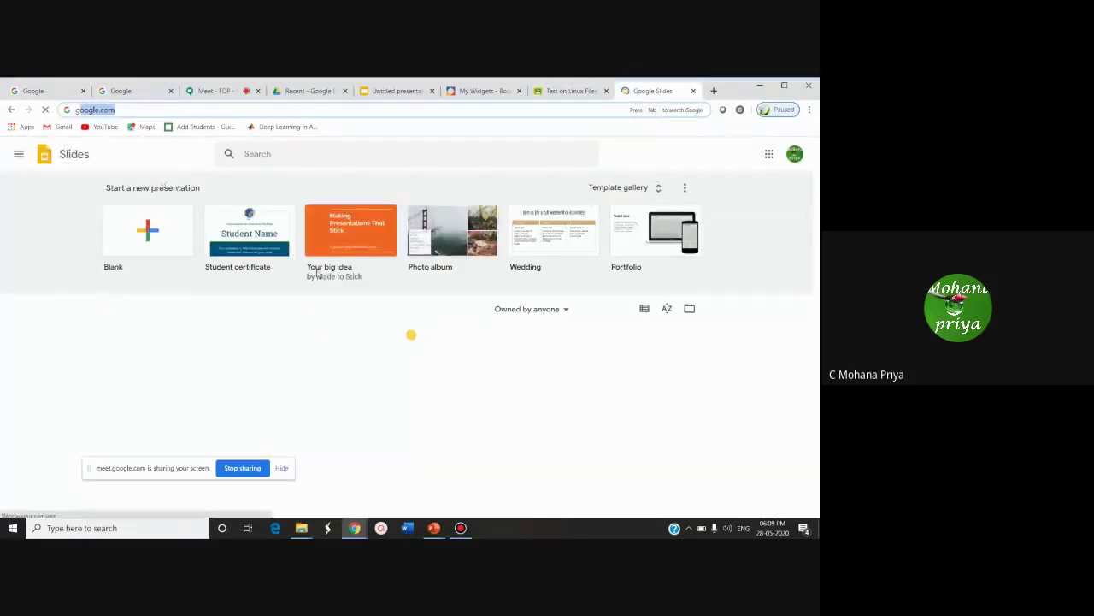
- Look through the recent presentations in Google Slides, reloading the Slides home page along the way
scroll(317, 273, down, 1)
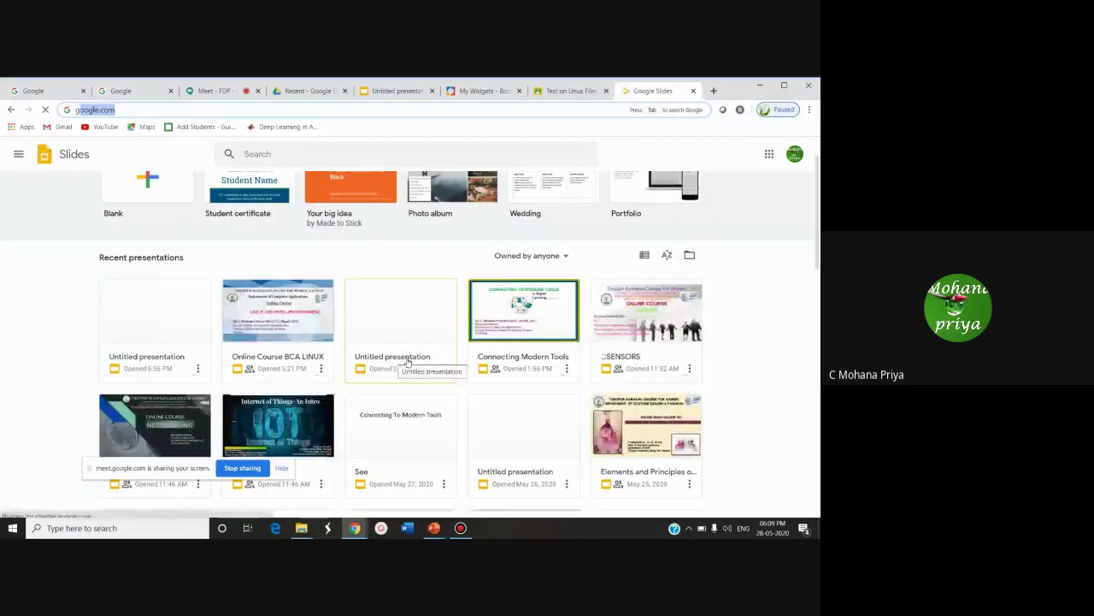
scroll(407, 362, down, 2)
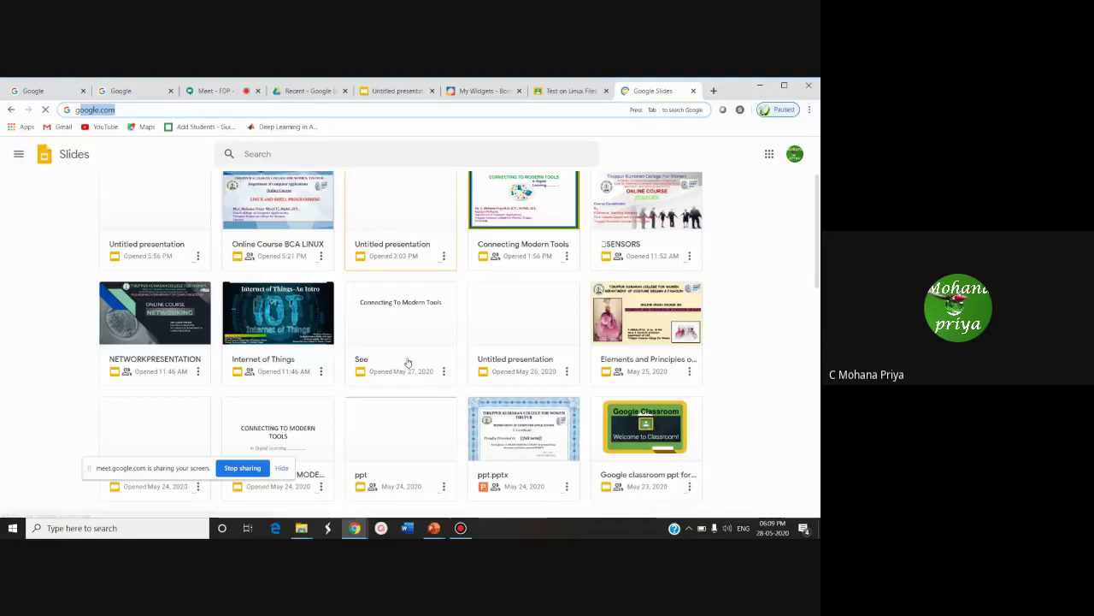
scroll(407, 363, down, 1)
click(18, 154)
click(39, 237)
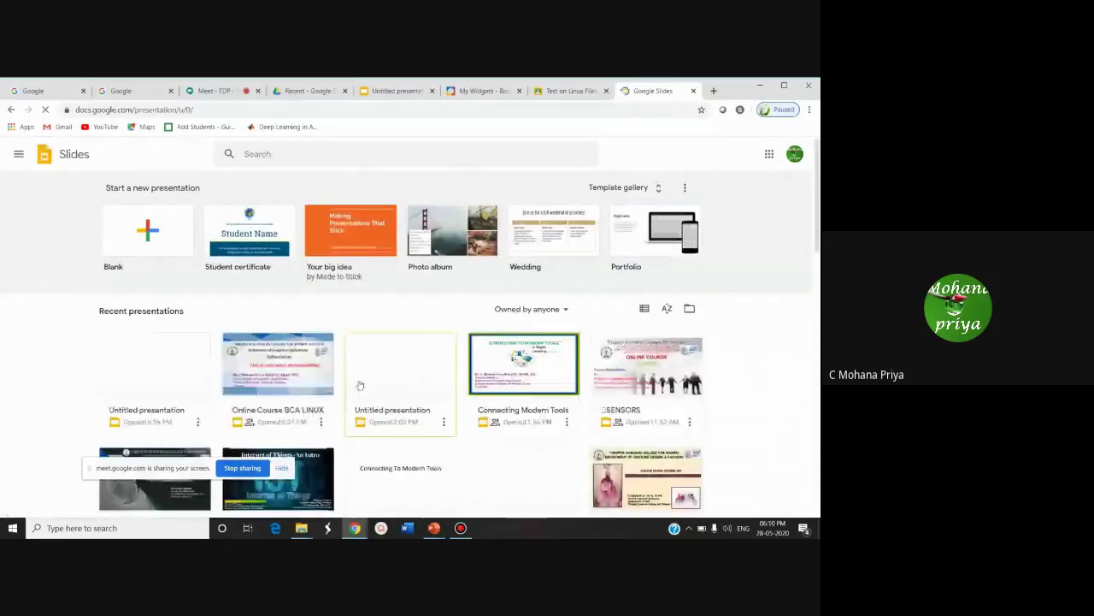
scroll(359, 385, down, 2)
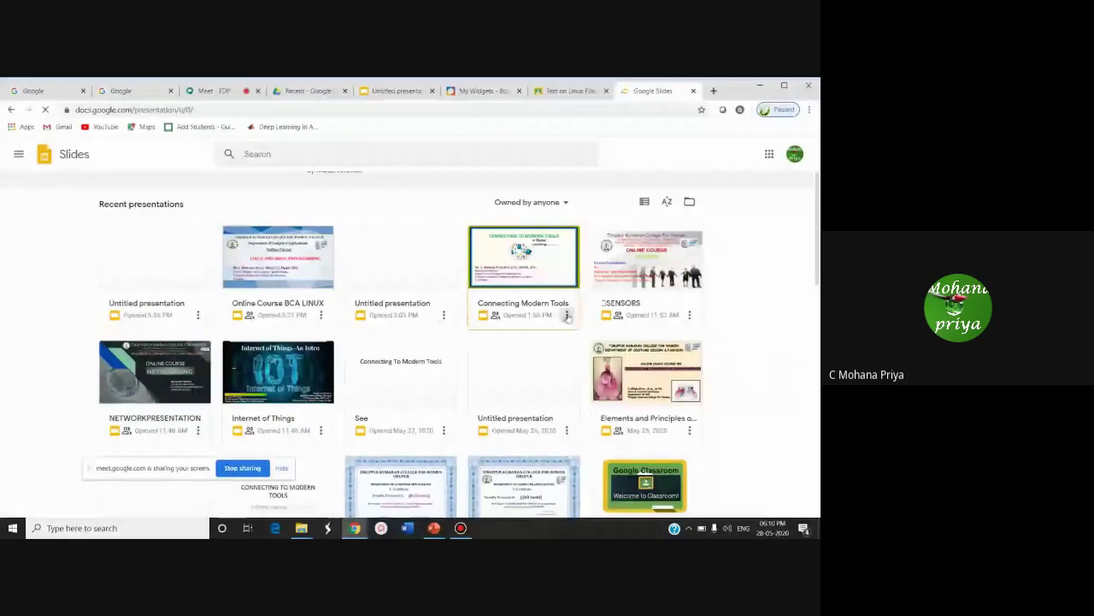
scroll(659, 329, down, 1)
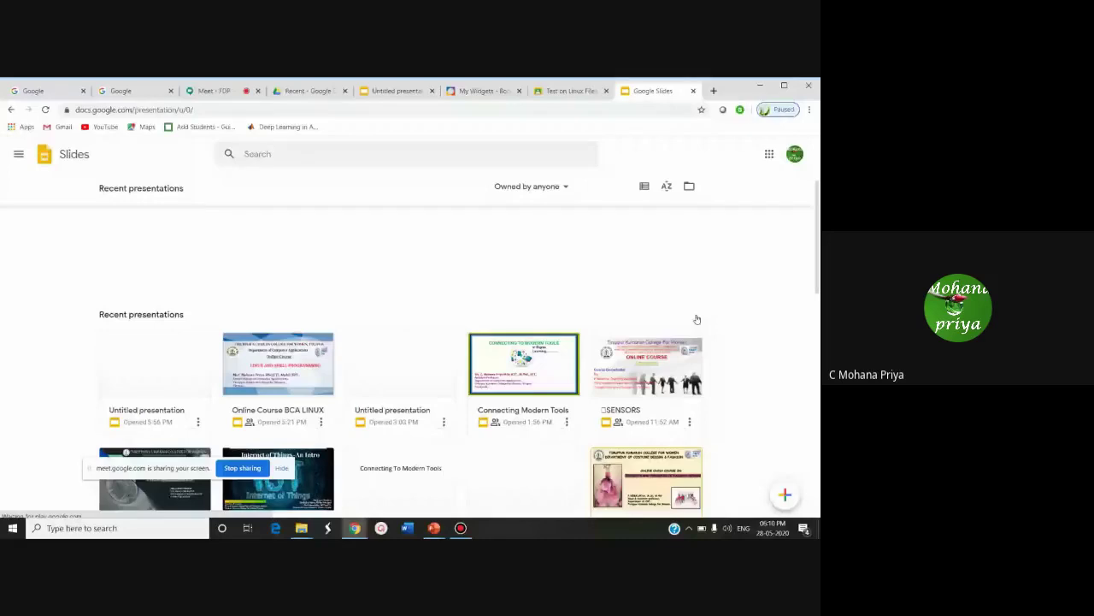
click(18, 154)
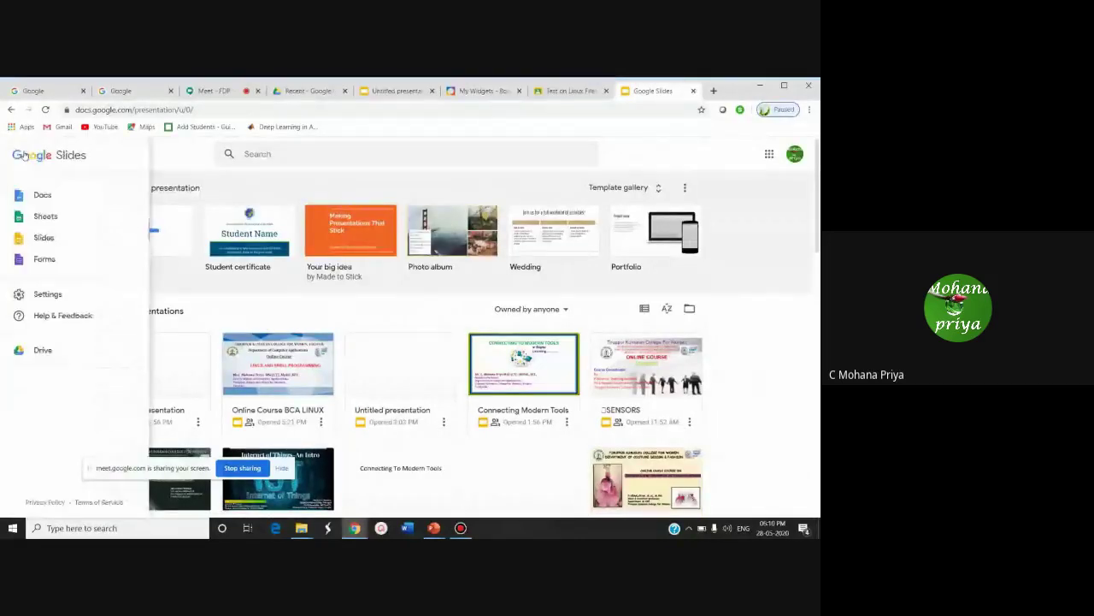
- Switch to Google Drive and copy the shareable link of the topmost "Connecting Modern Tools pdf.pdf" in the recent files
click(319, 92)
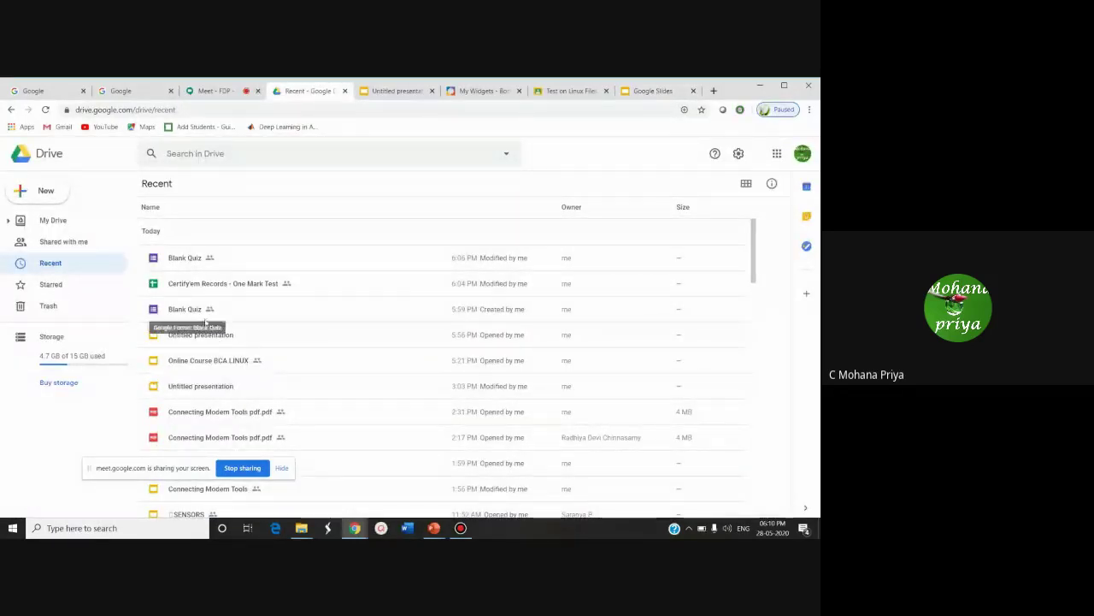
scroll(206, 323, down, 1)
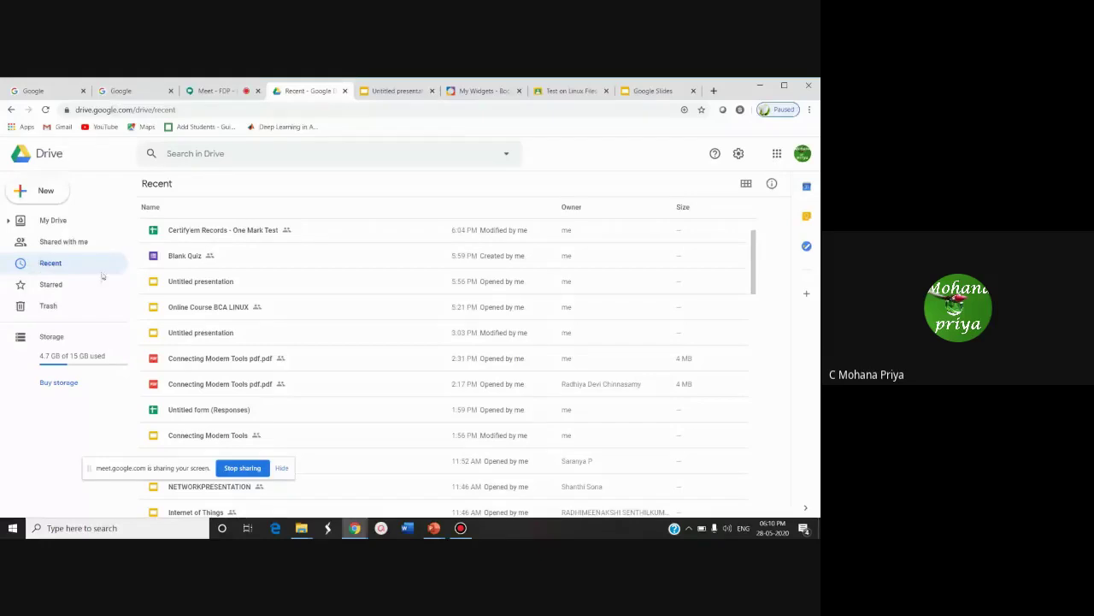
right_click(253, 358)
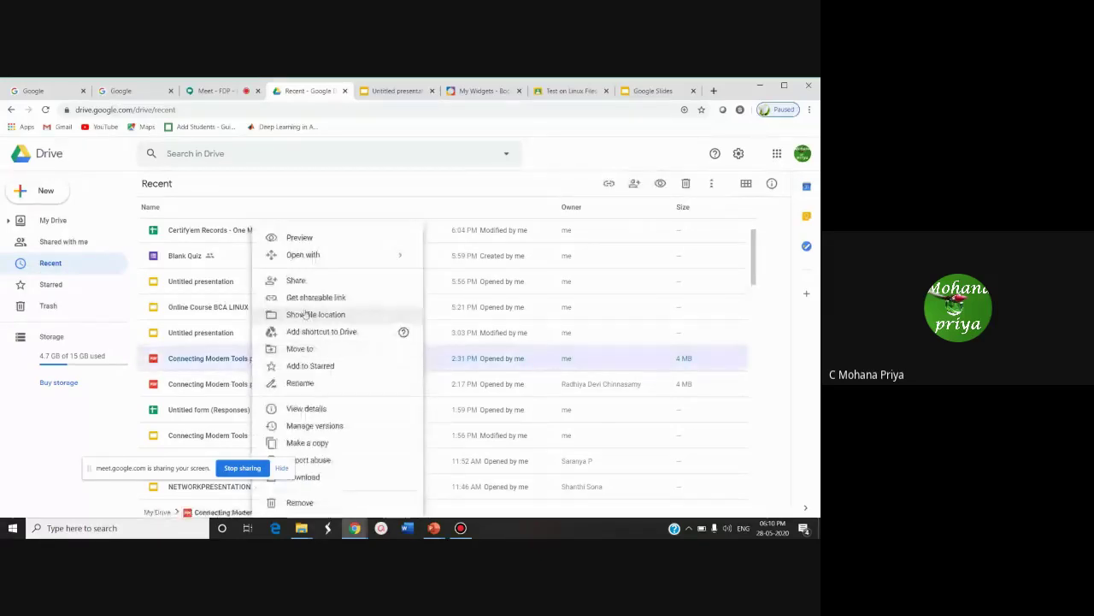
click(339, 297)
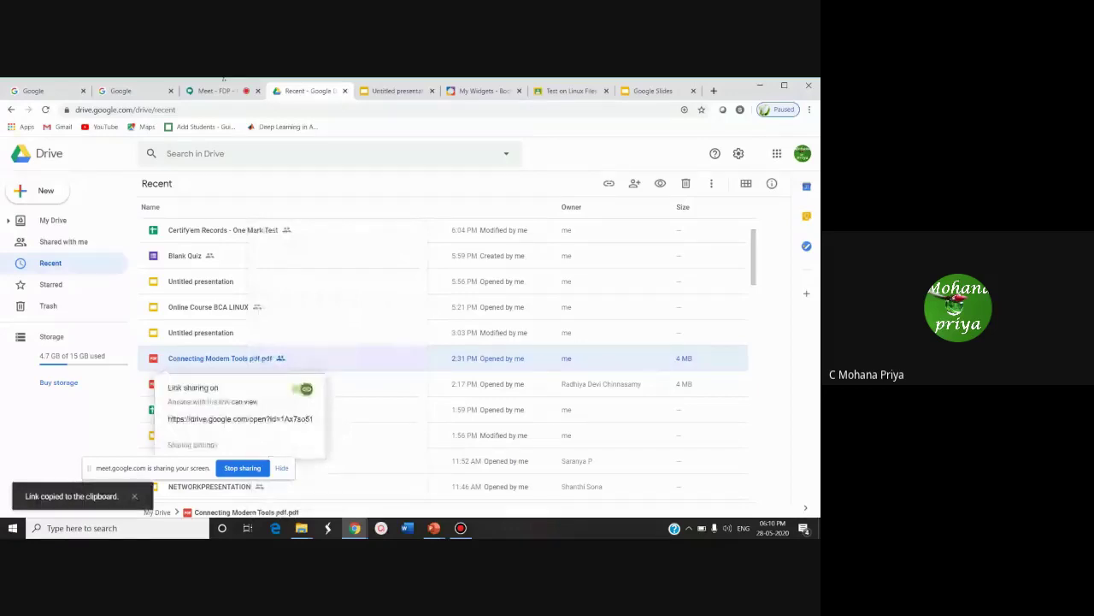
- Switch to the Google Meet call and post the copied Drive link in the chat for everyone
key(ctrl+shift+Tab)
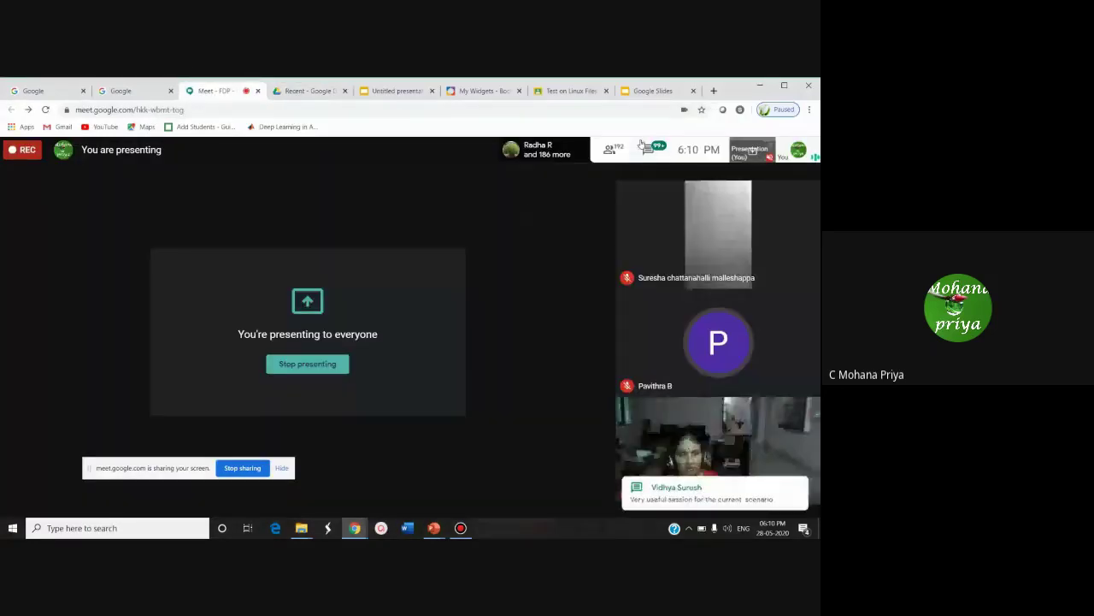
click(715, 451)
click(721, 505)
key(ctrl+v)
key(Return)
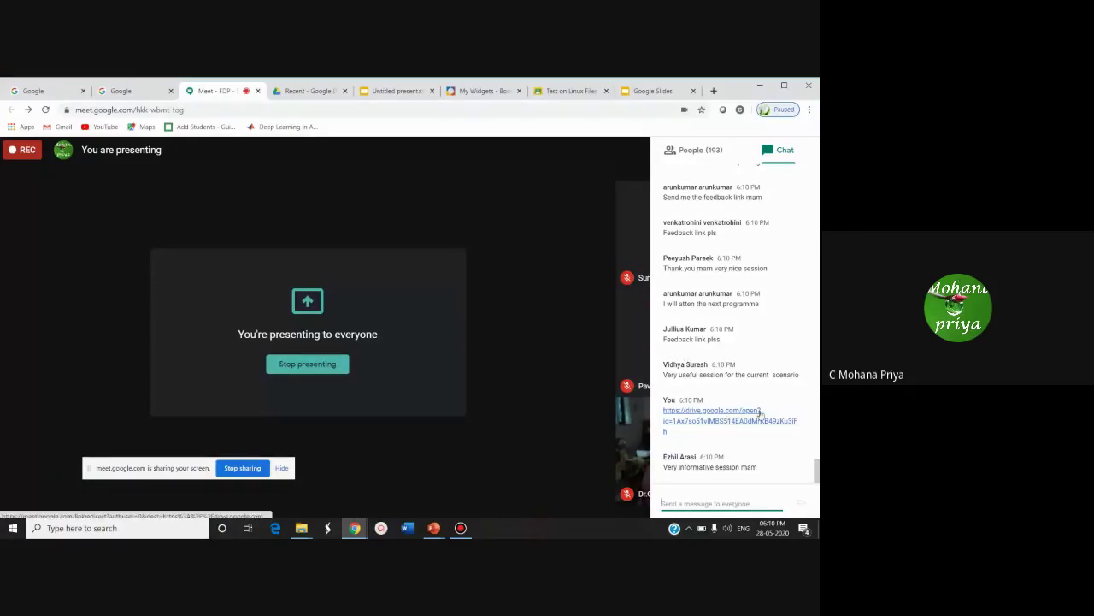
- Open the shared Drive link from the chat in a new tab and look through the PDF's first pages
right_click(725, 419)
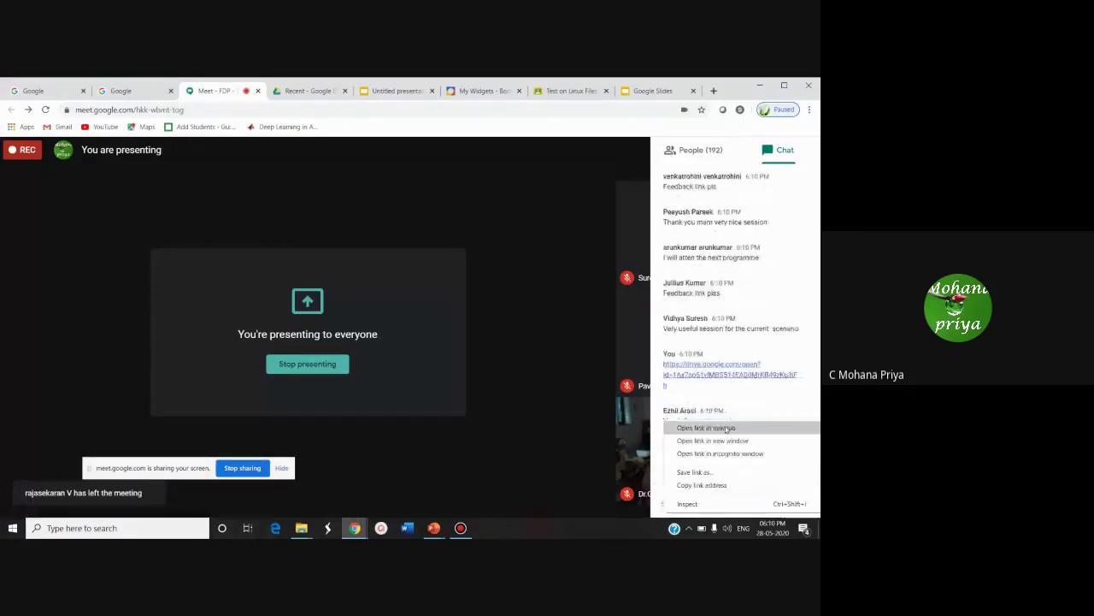
click(706, 428)
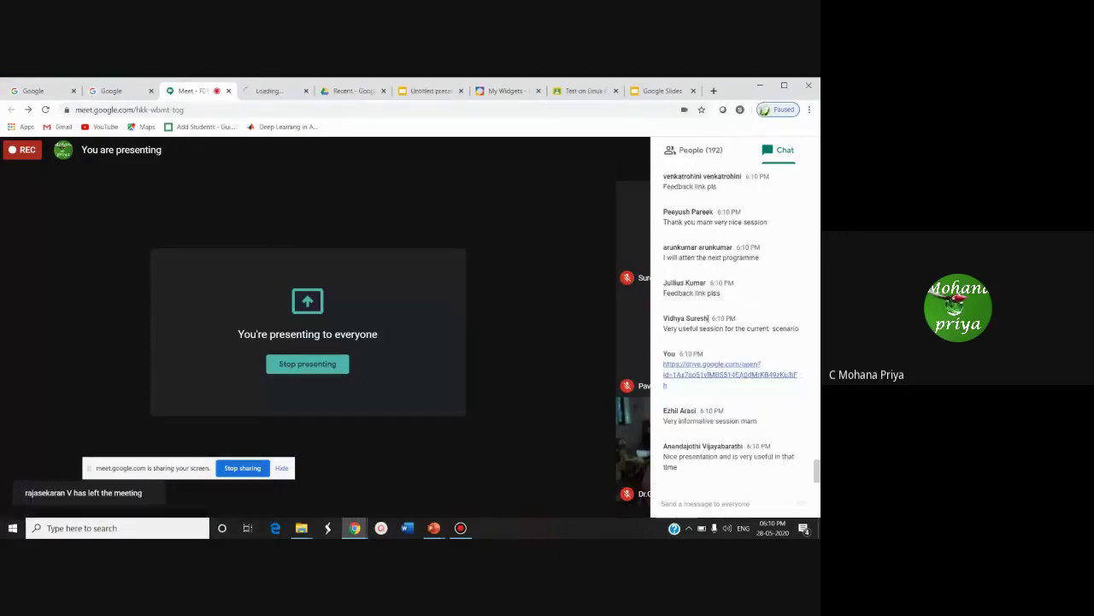
click(275, 96)
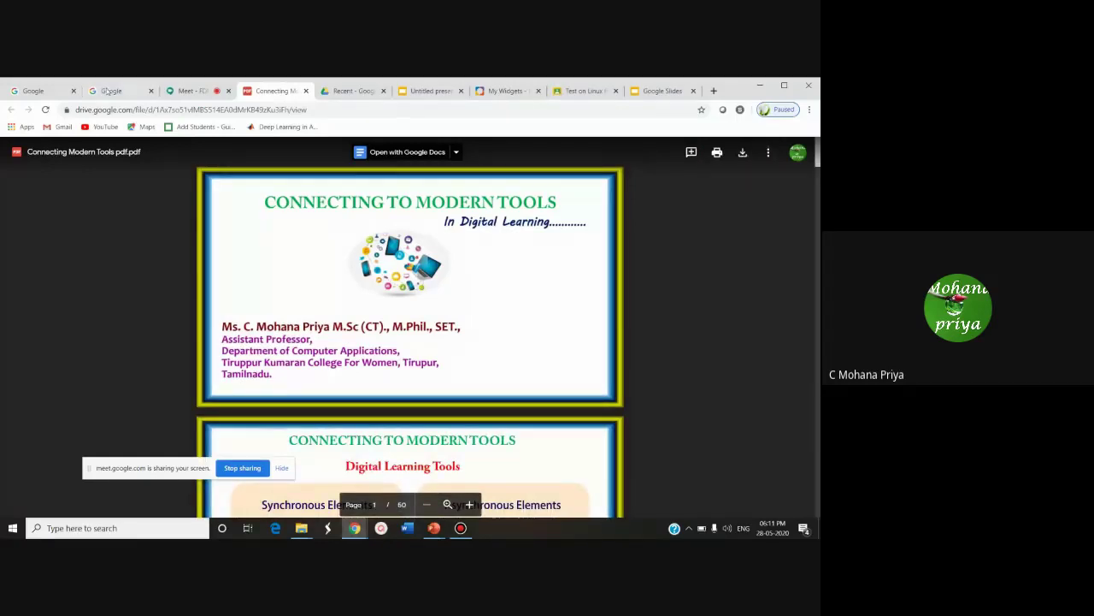
scroll(647, 295, down, 1)
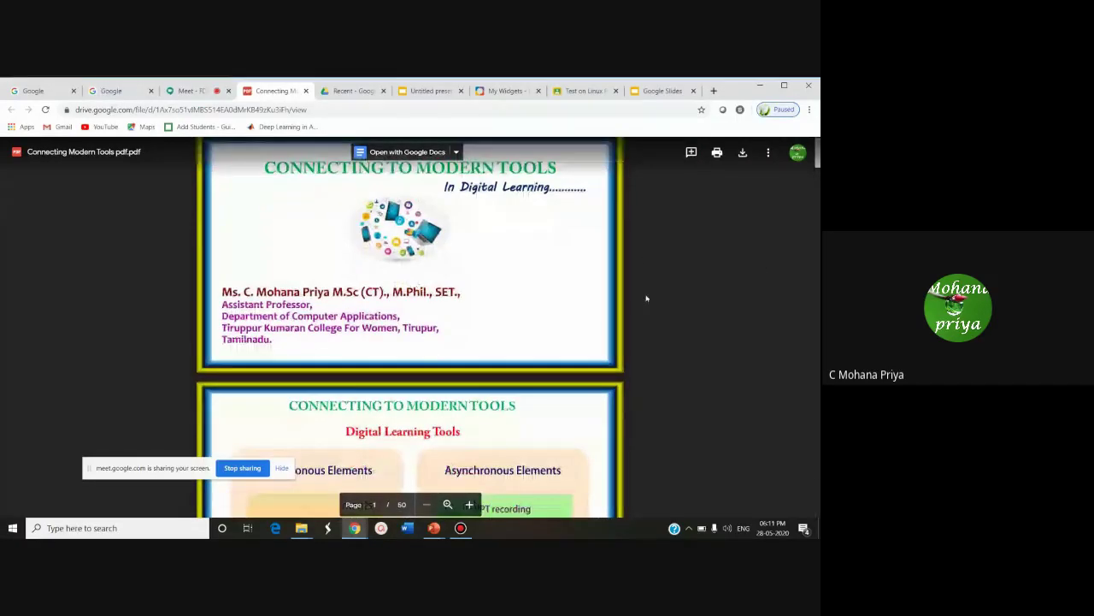
scroll(648, 299, down, 4)
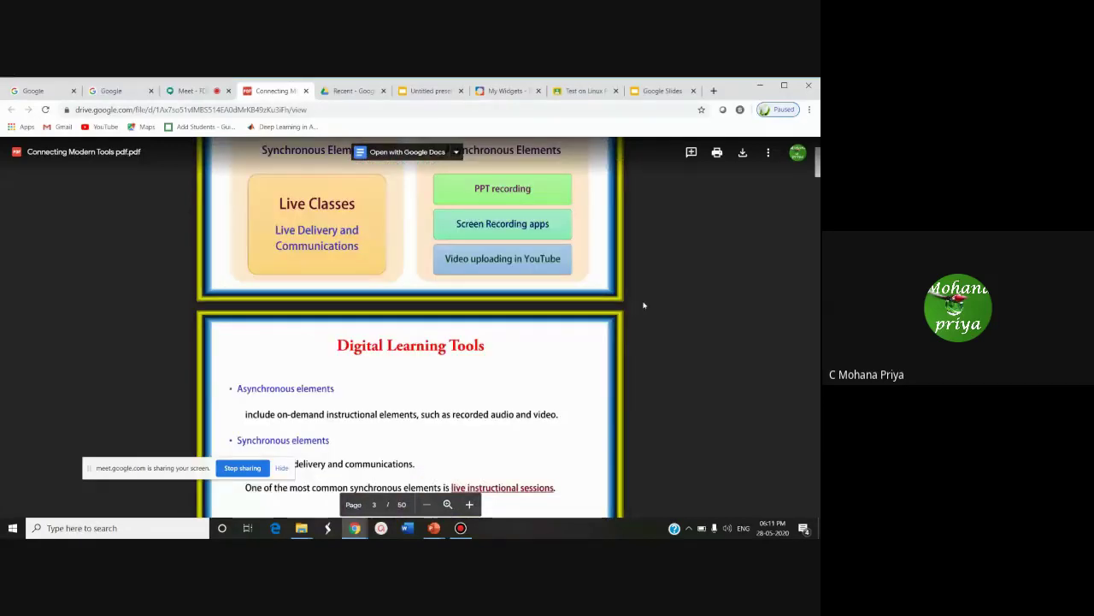
scroll(644, 305, down, 1)
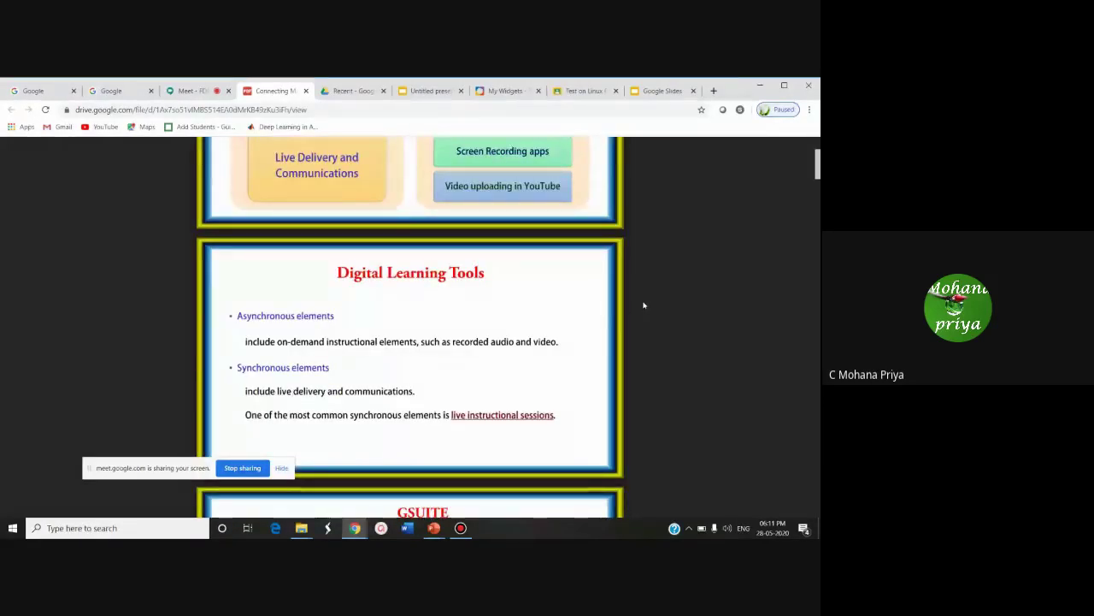
- Look further through the shared PDF's Digital Learning Tools and GSUITE pages, then check the open Meet, Drive and Classroom pages
scroll(643, 304, down, 3)
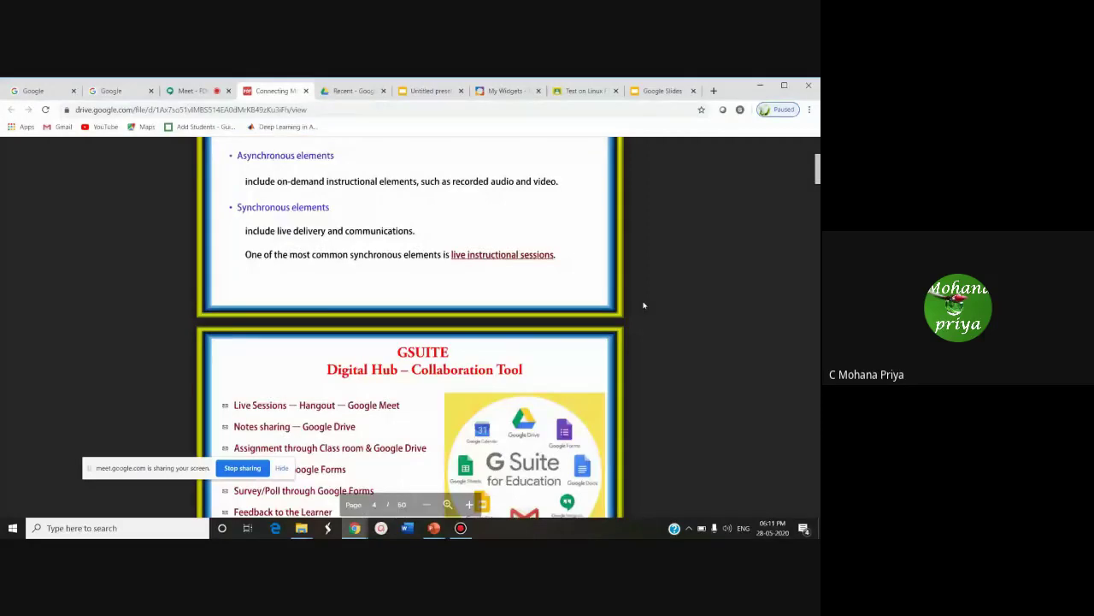
scroll(643, 303, down, 8)
click(192, 91)
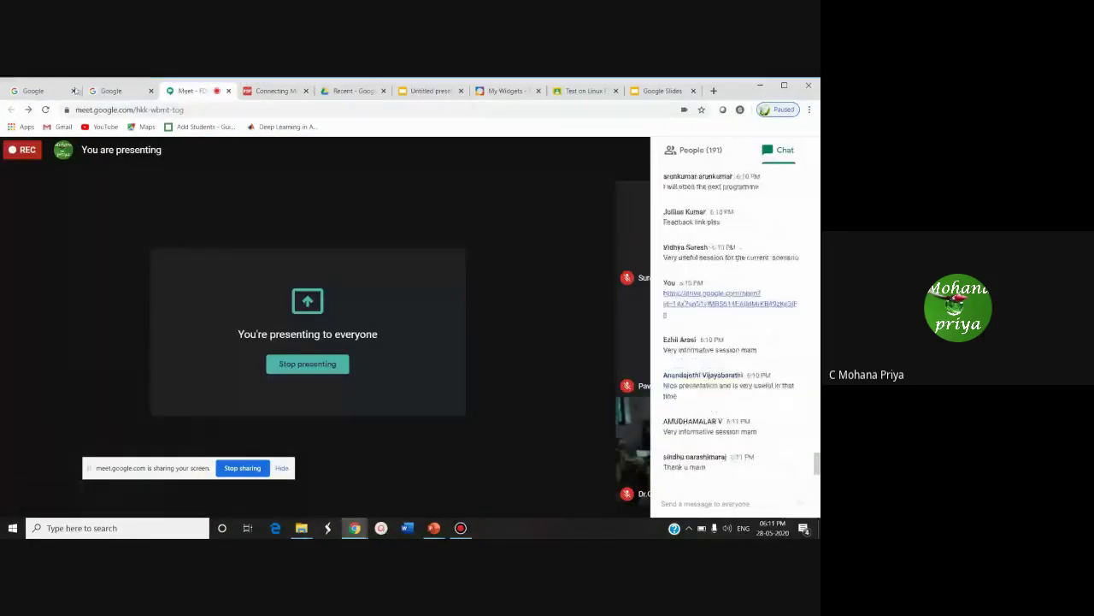
click(113, 90)
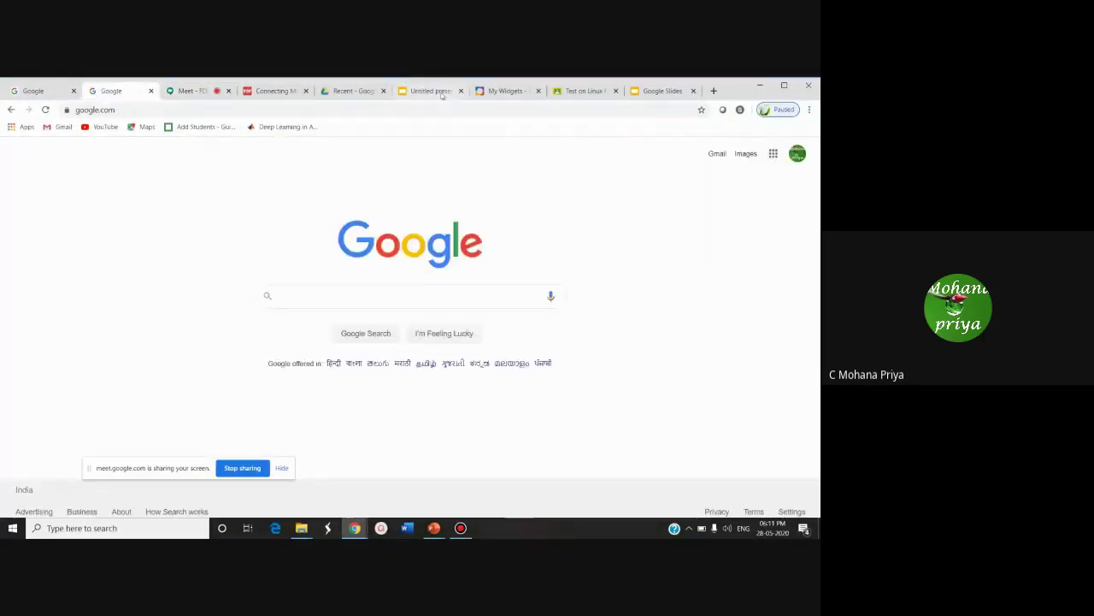
click(436, 91)
click(344, 91)
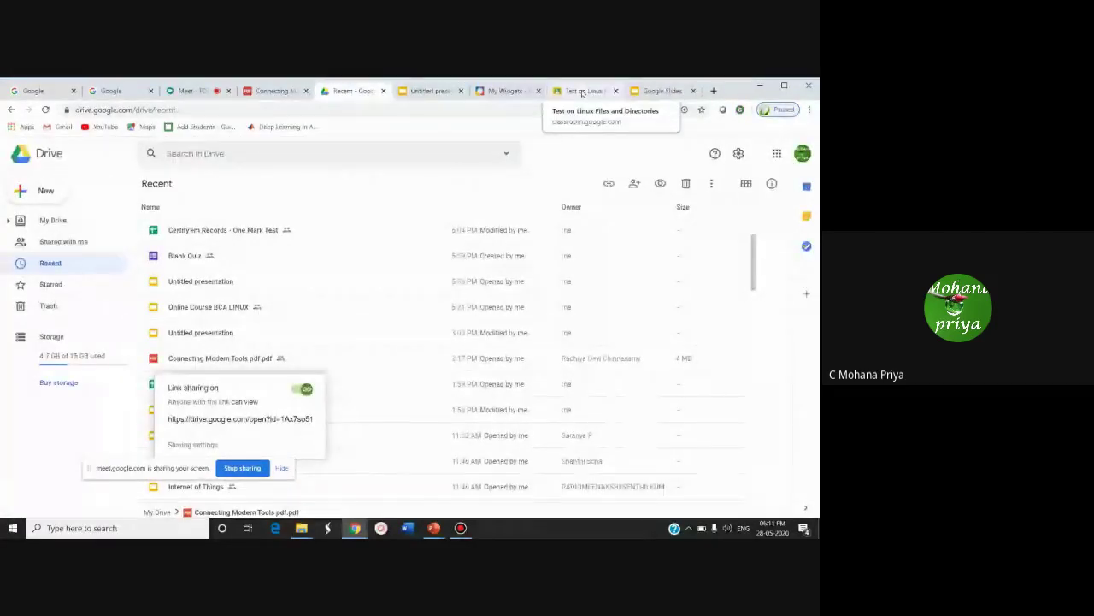
click(579, 91)
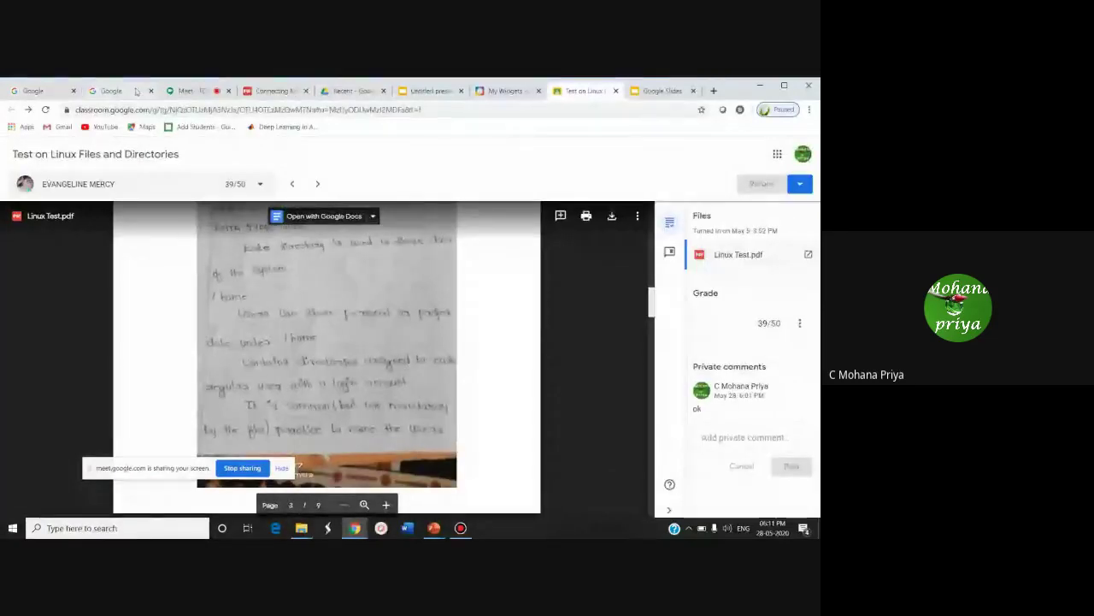
- Return to the Google Meet call and read the participants' chat messages through to the most recent ones
click(189, 92)
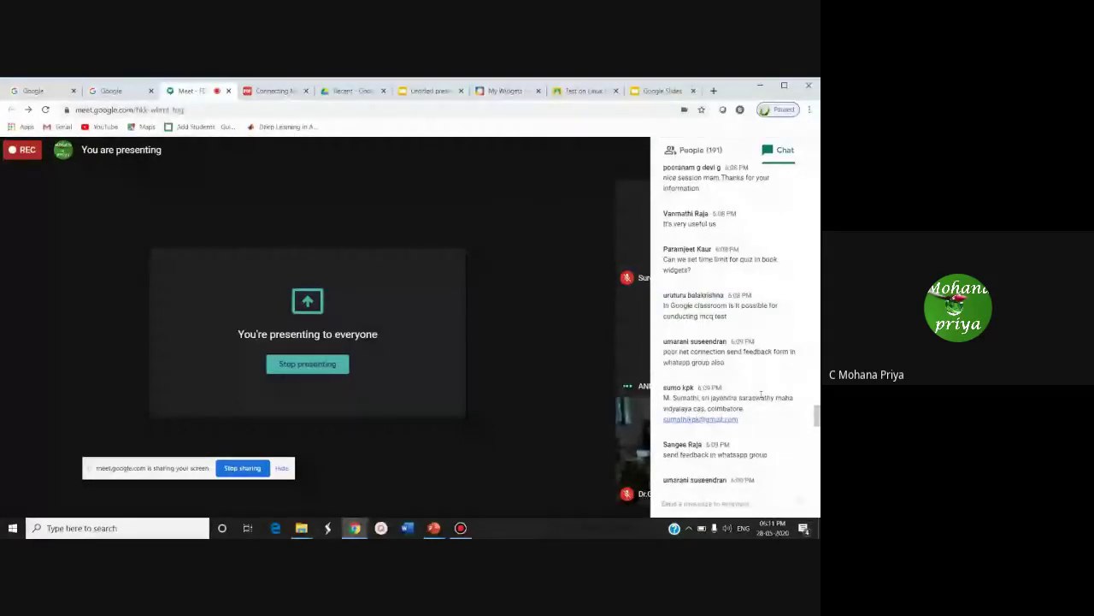
scroll(761, 395, down, 4)
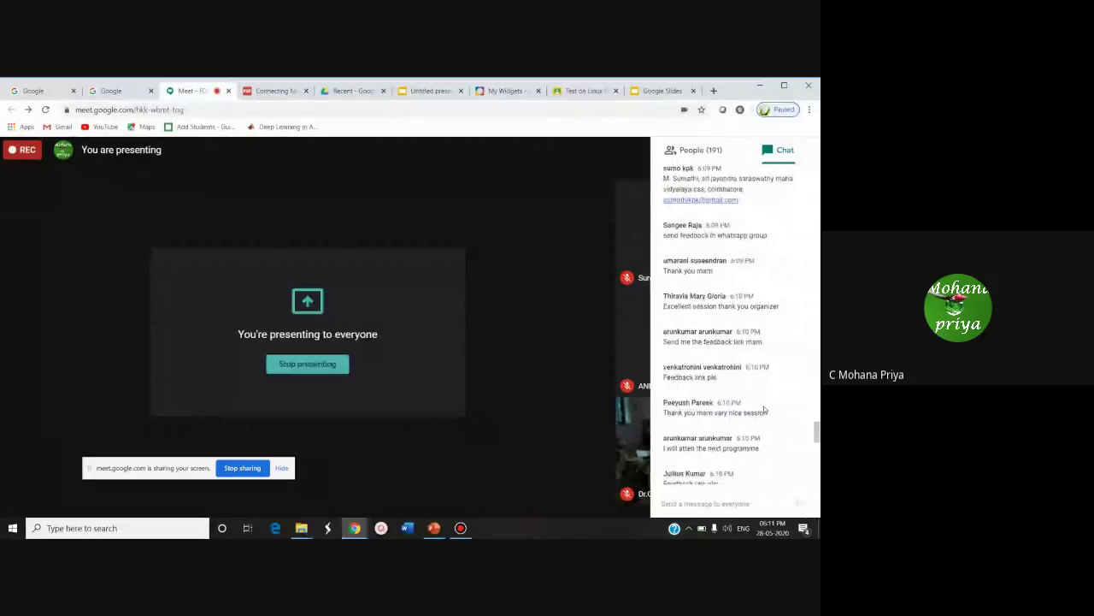
scroll(764, 411, down, 5)
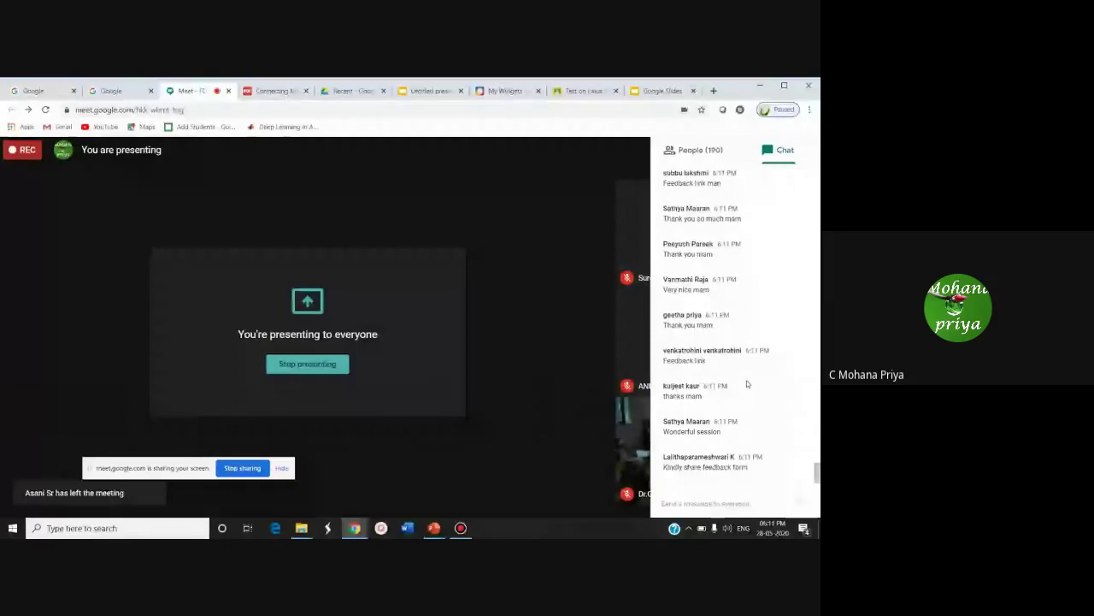
- Read back through the earlier Meet chat messages to those from 5:46 PM, examining the participants' questions and requests
scroll(746, 380, up, 5)
scroll(727, 325, up, 5)
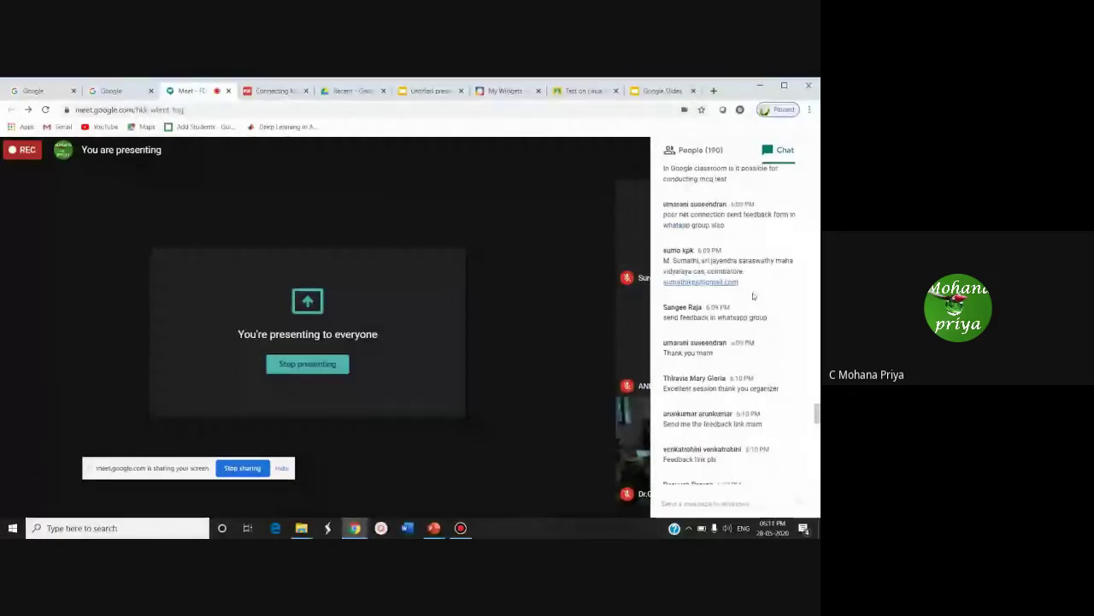
scroll(750, 314, up, 3)
scroll(749, 316, up, 5)
scroll(749, 315, up, 5)
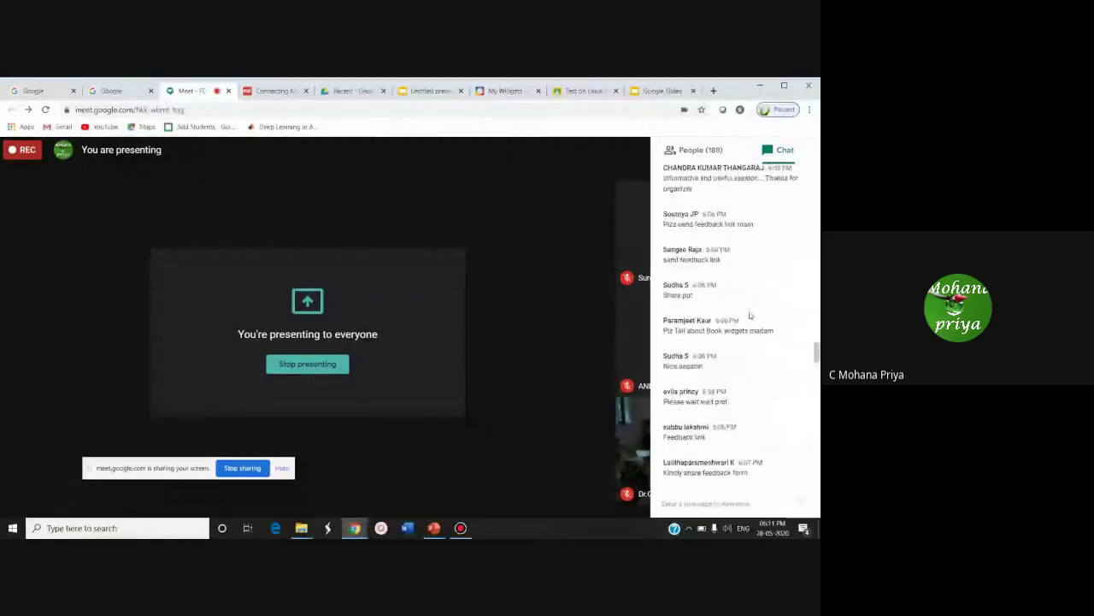
scroll(750, 313, up, 3)
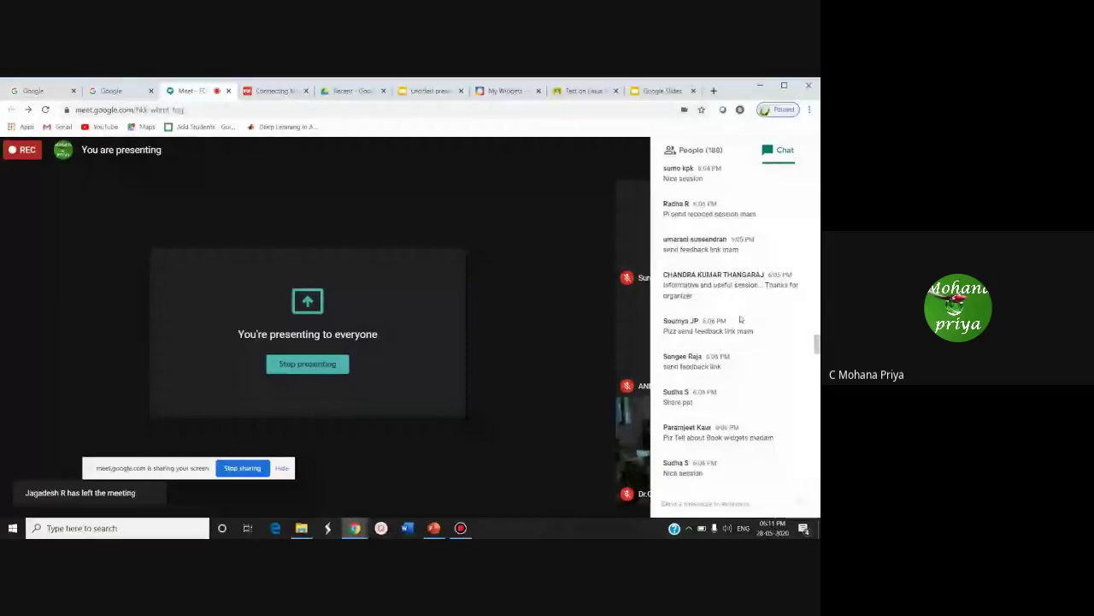
scroll(750, 316, up, 5)
scroll(739, 318, up, 1)
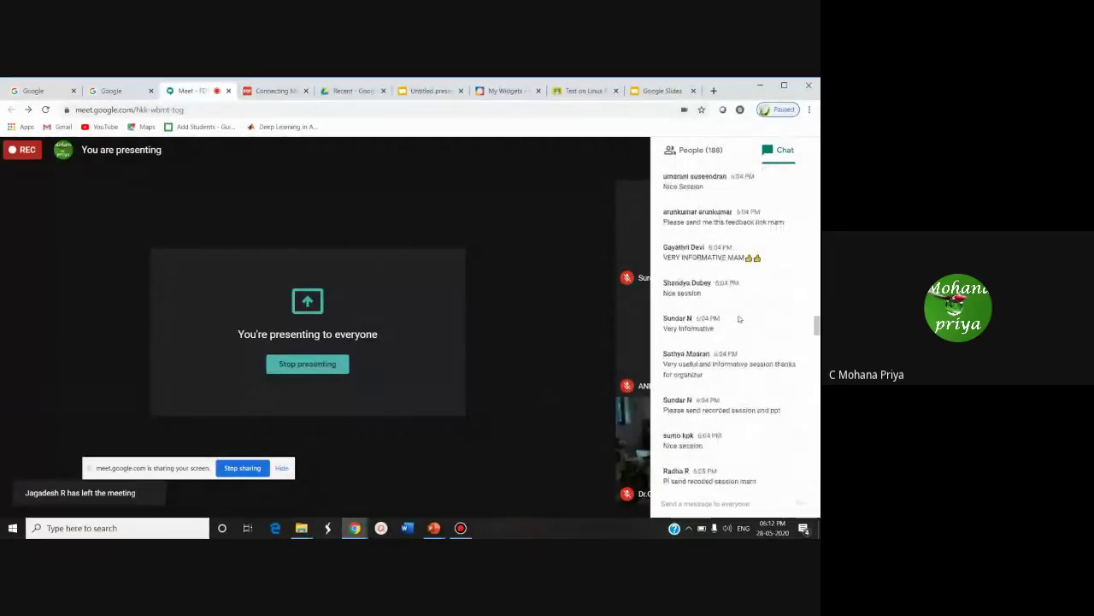
scroll(731, 321, up, 4)
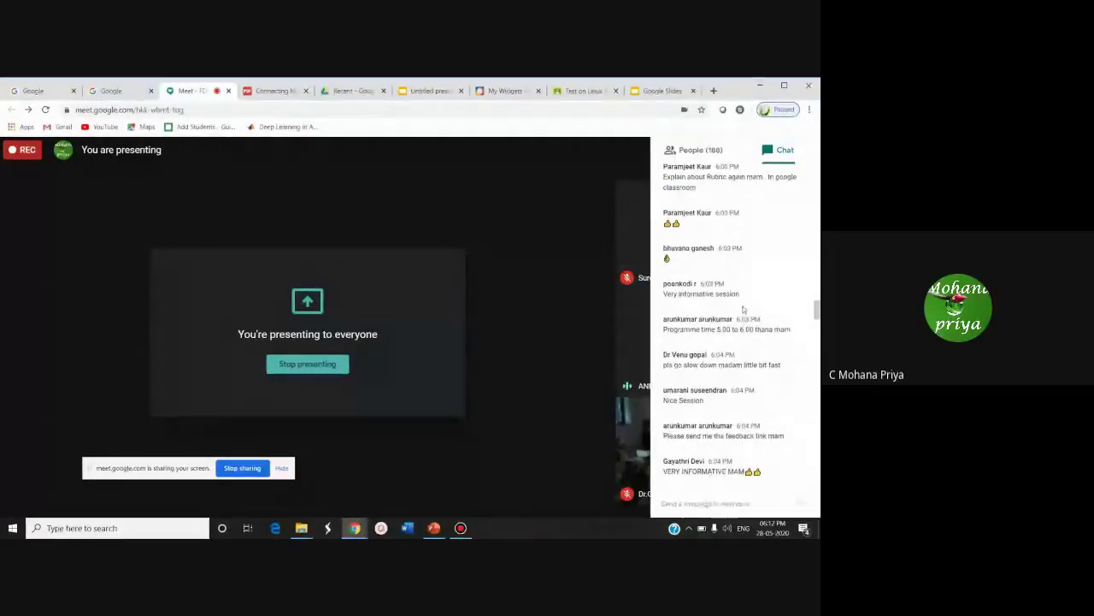
scroll(743, 312, up, 1)
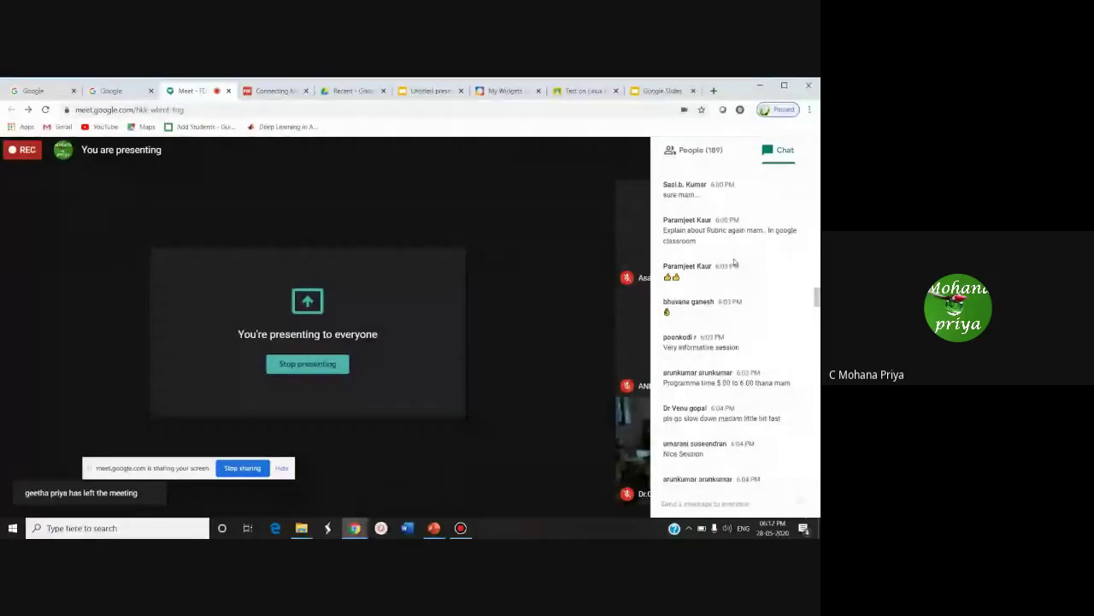
scroll(756, 291, up, 3)
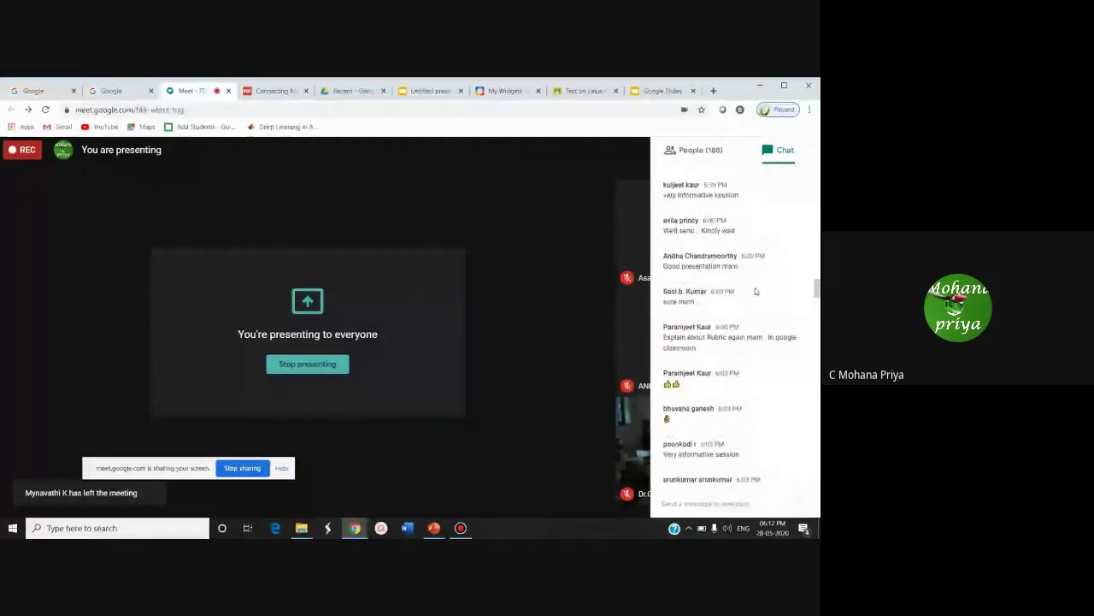
scroll(756, 291, up, 2)
scroll(753, 291, up, 2)
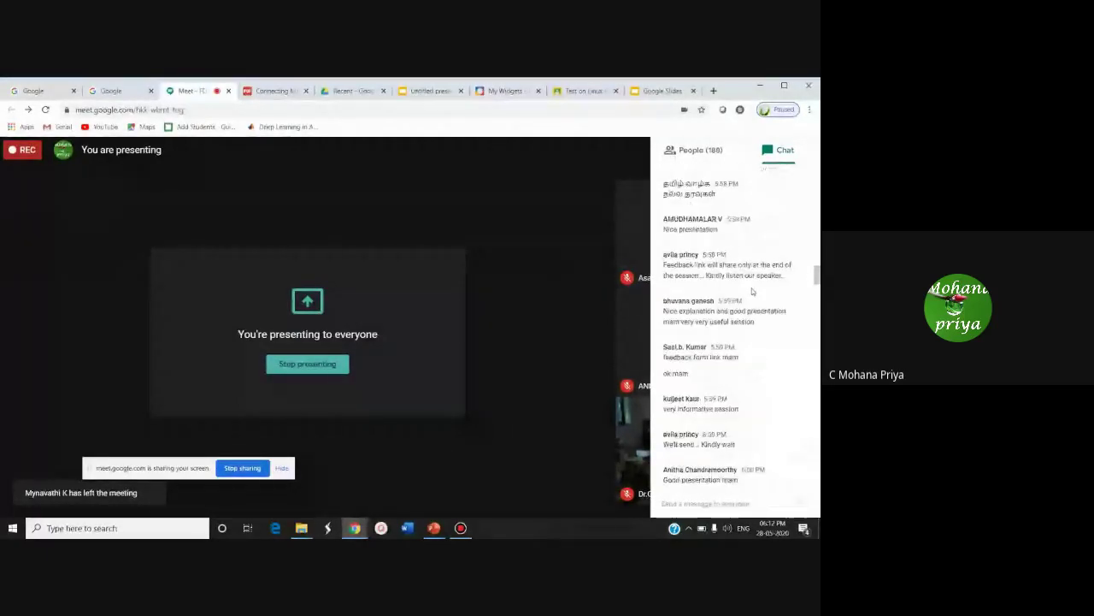
scroll(751, 307, up, 2)
scroll(750, 313, up, 1)
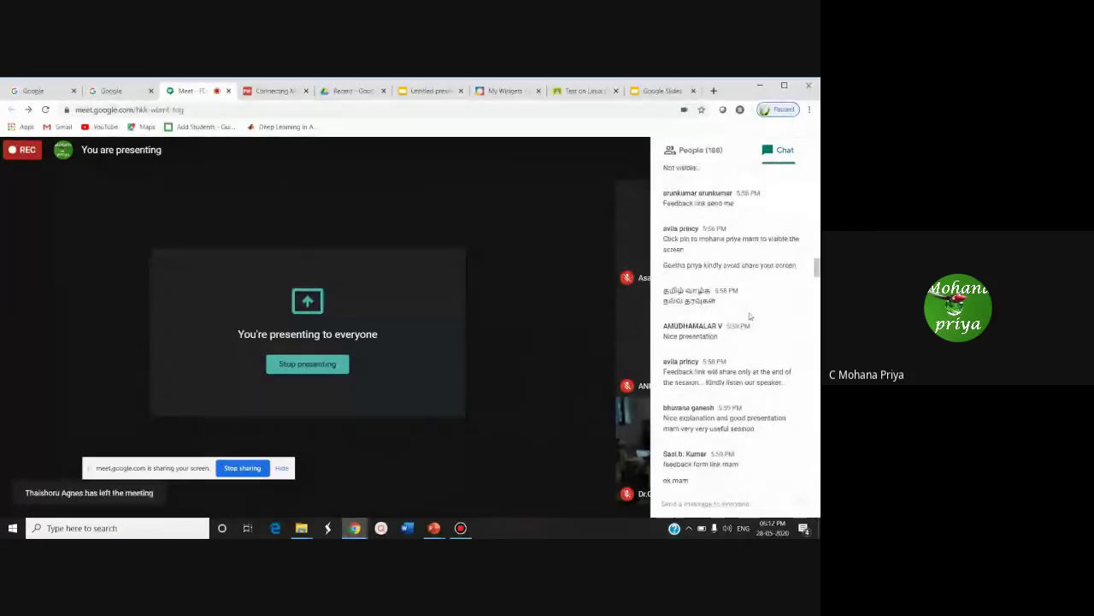
scroll(750, 315, up, 8)
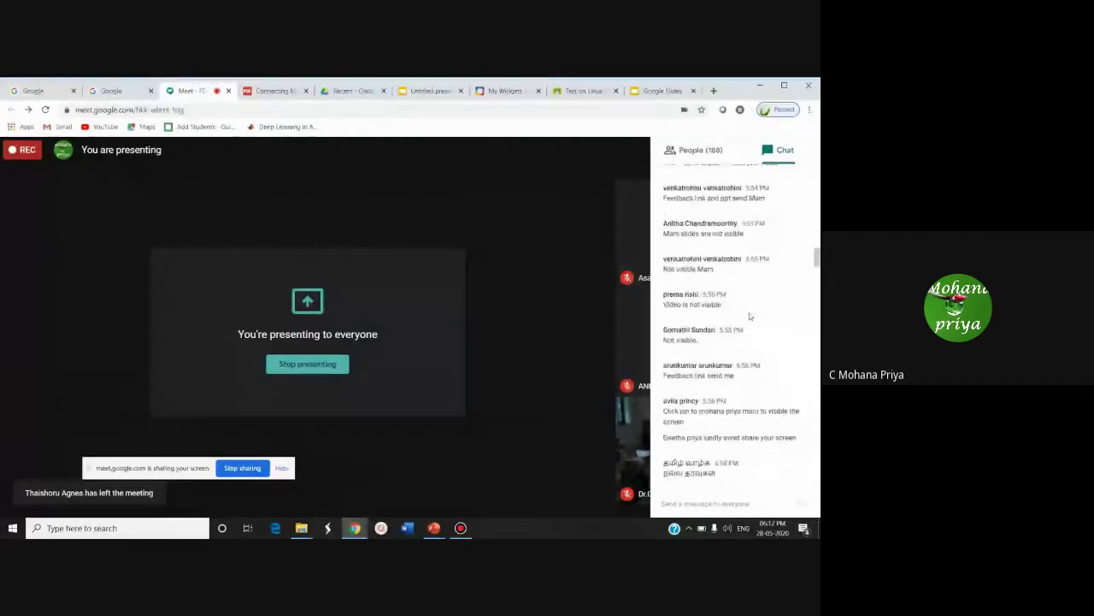
scroll(750, 315, up, 10)
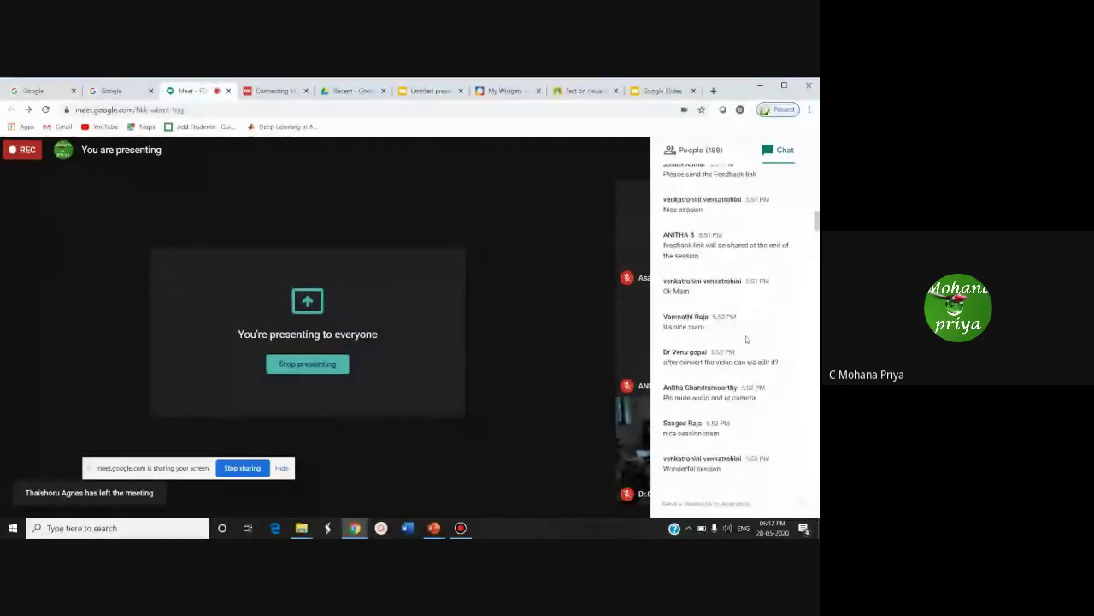
scroll(745, 339, up, 10)
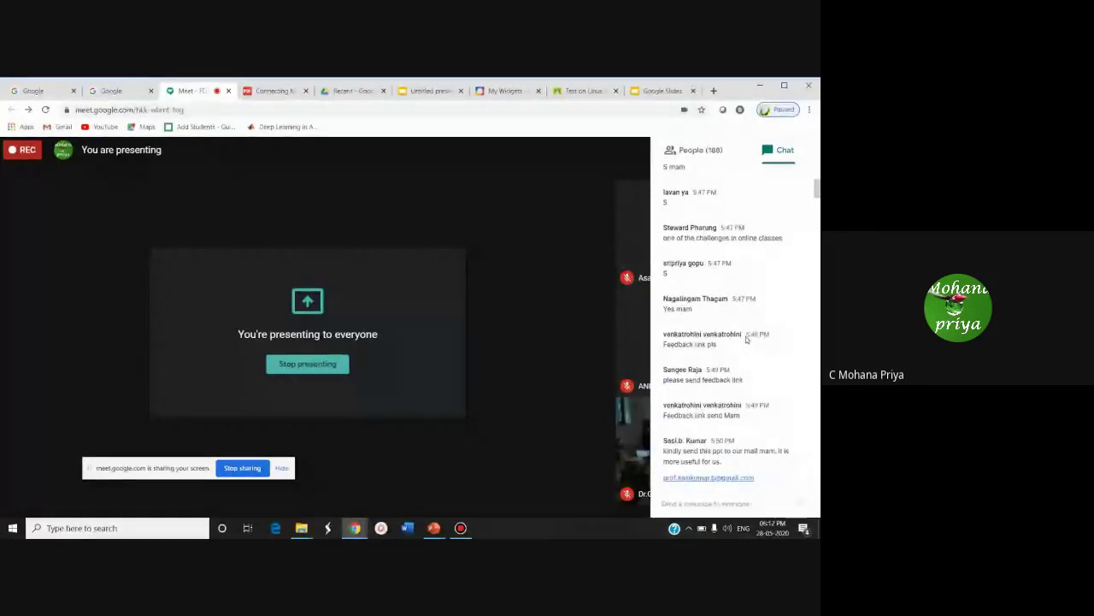
scroll(746, 340, up, 5)
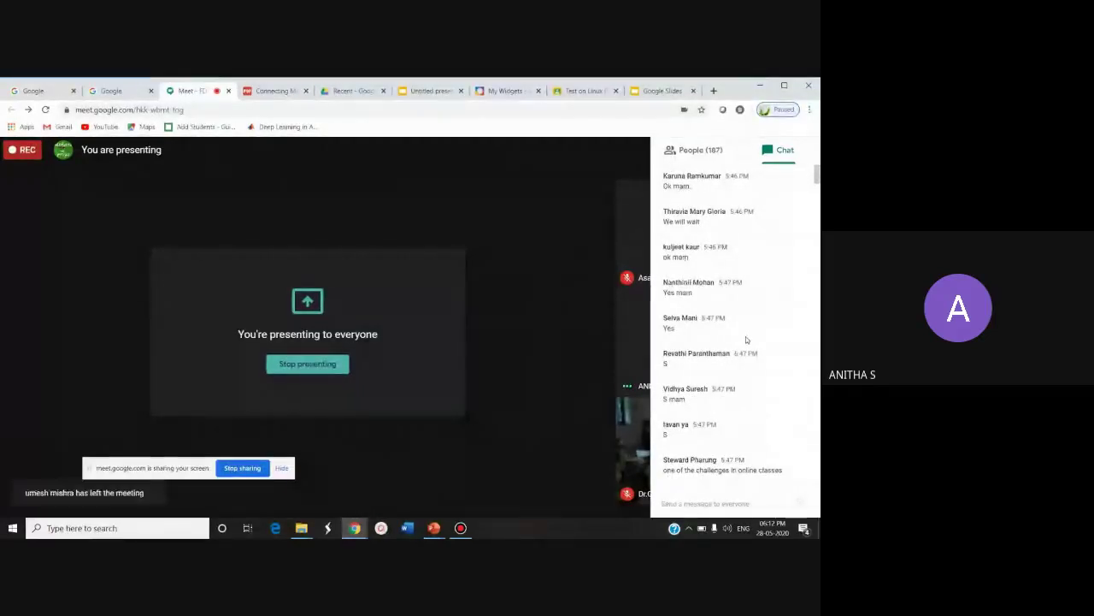
- Read the Meet chat forward again from the 5:47 PM messages to those around 6:00 PM
scroll(717, 318, down, 5)
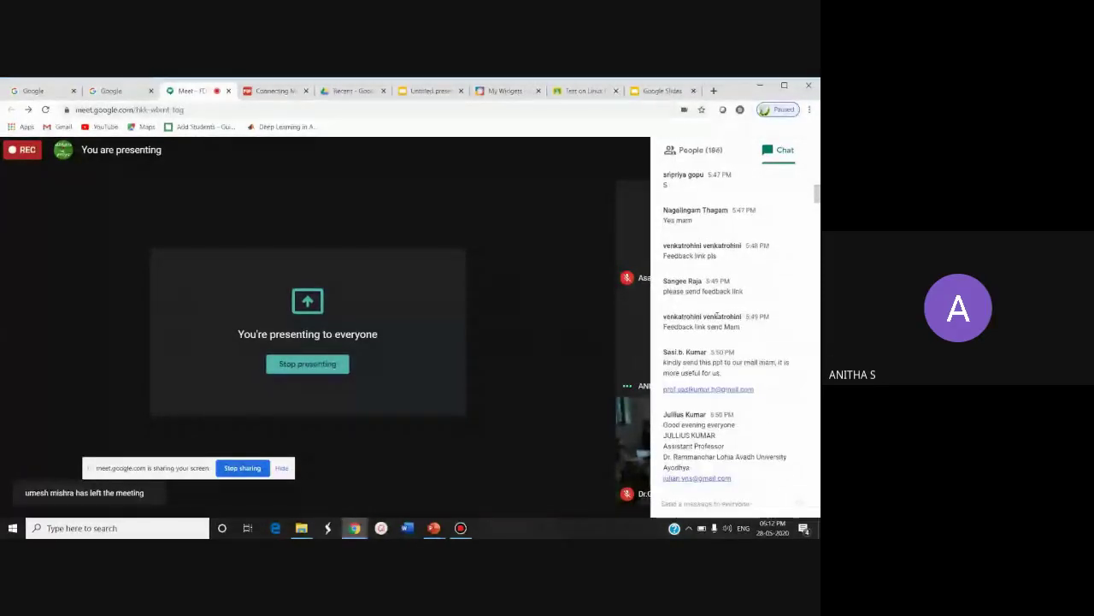
scroll(716, 314, down, 10)
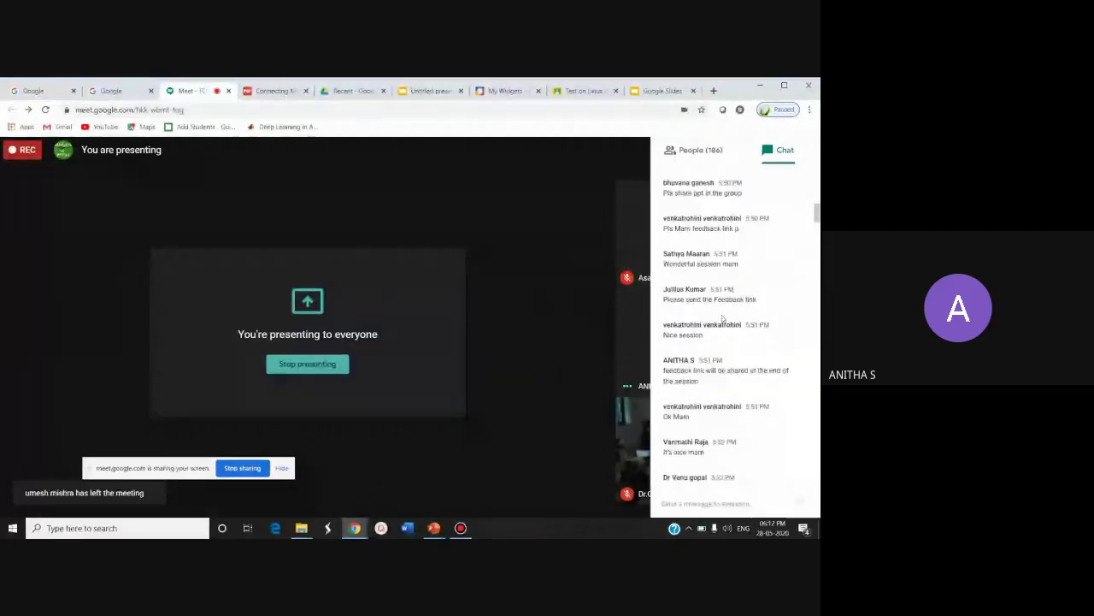
scroll(722, 316, down, 10)
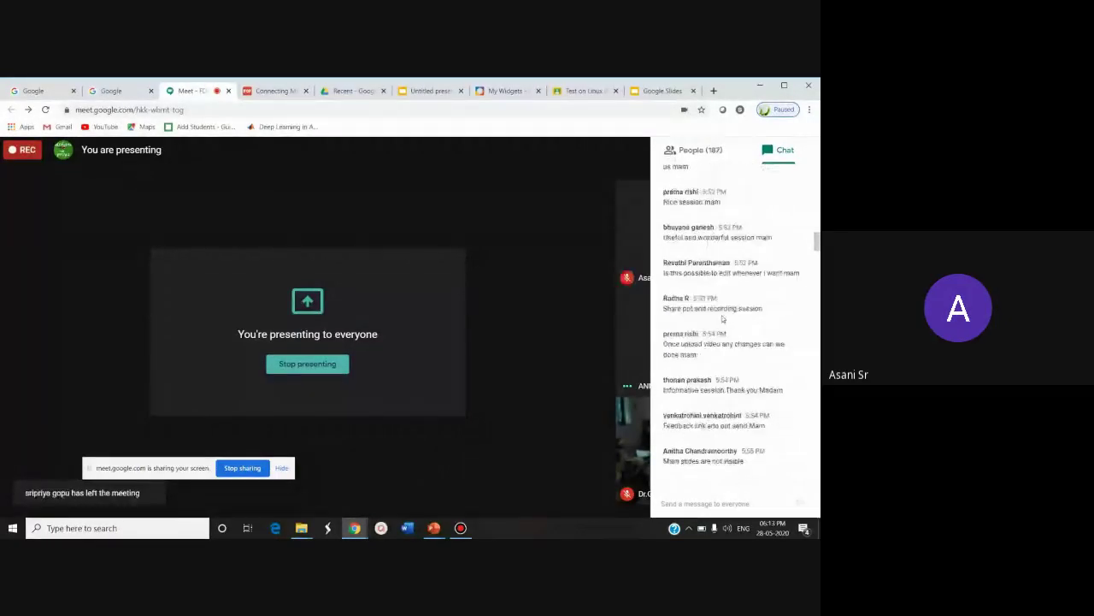
scroll(722, 319, down, 5)
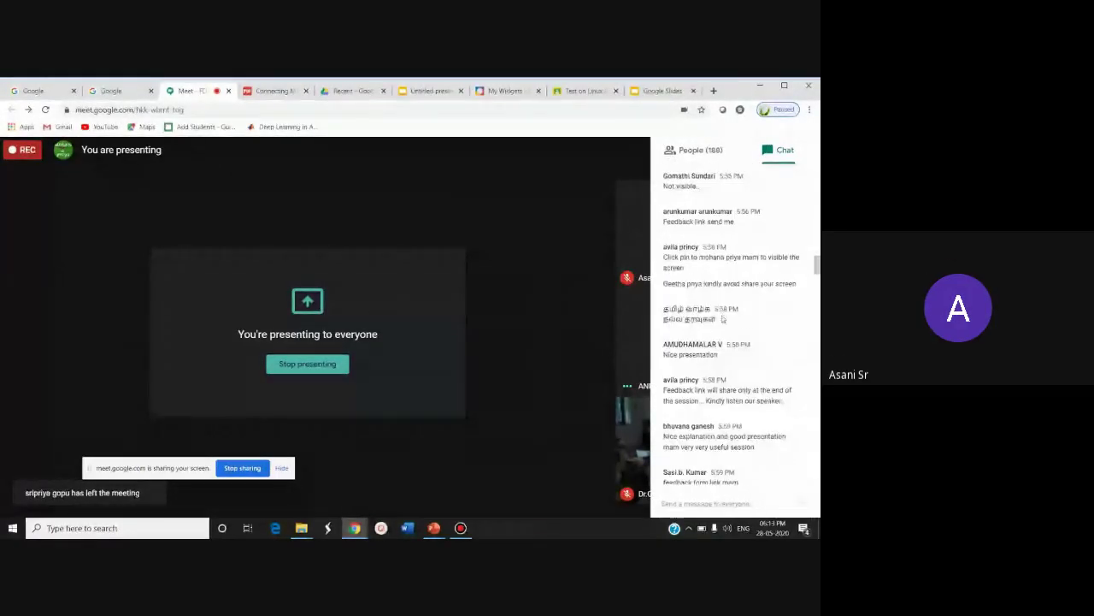
scroll(722, 318, down, 10)
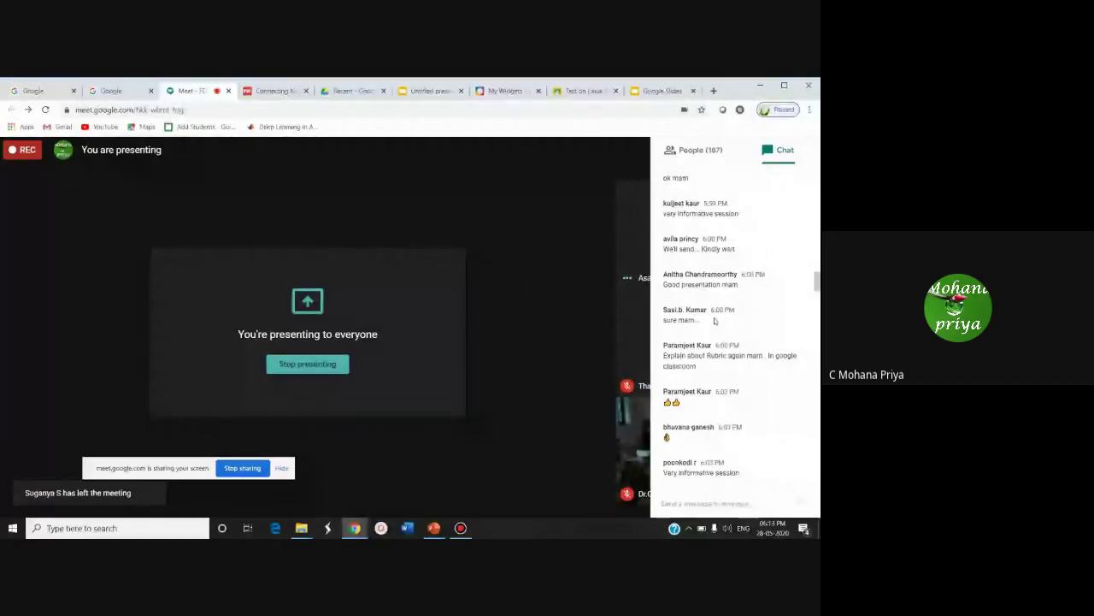
- Switch to Bandicam and start a full-screen recording of Display 1
click(461, 527)
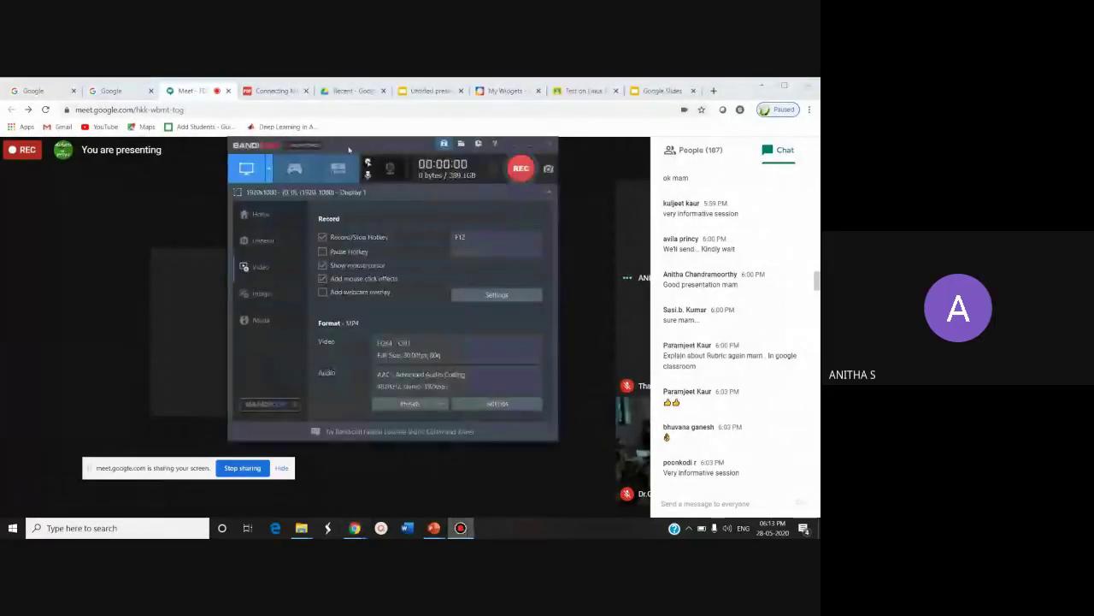
click(521, 168)
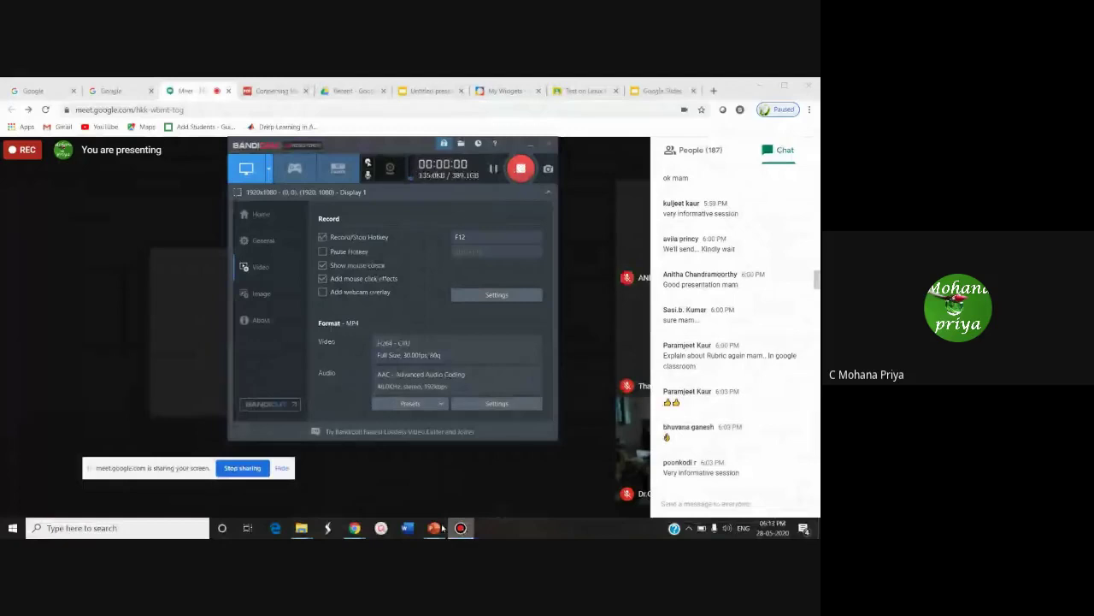
- Switch to Presentation1 in PowerPoint, show its Digital Learning Tools slide during the recording, and stop the recording in Bandicam
mouse_move(436, 527)
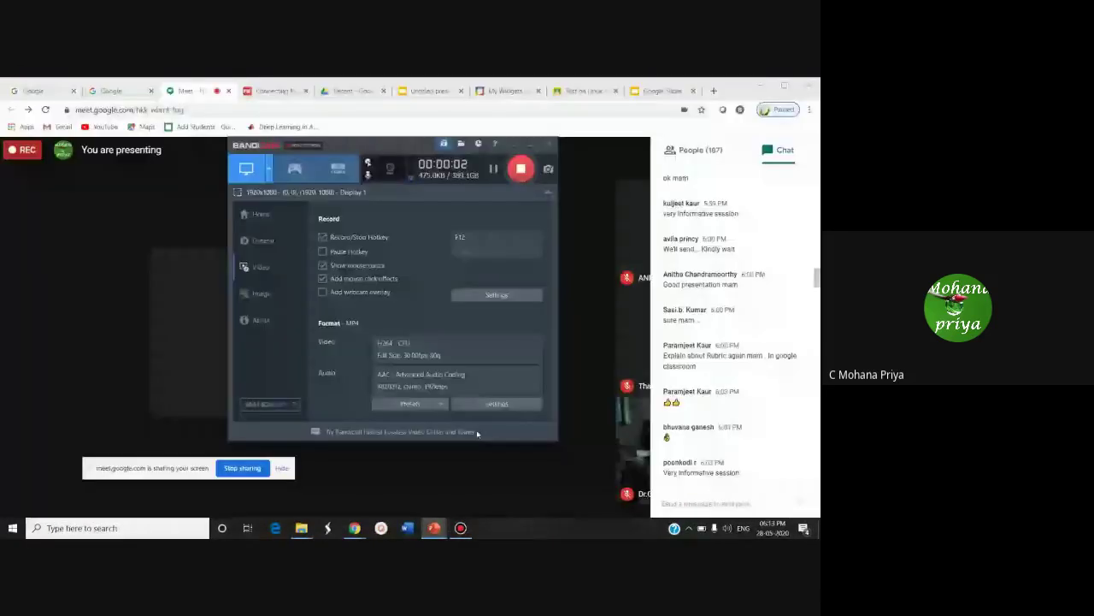
click(476, 481)
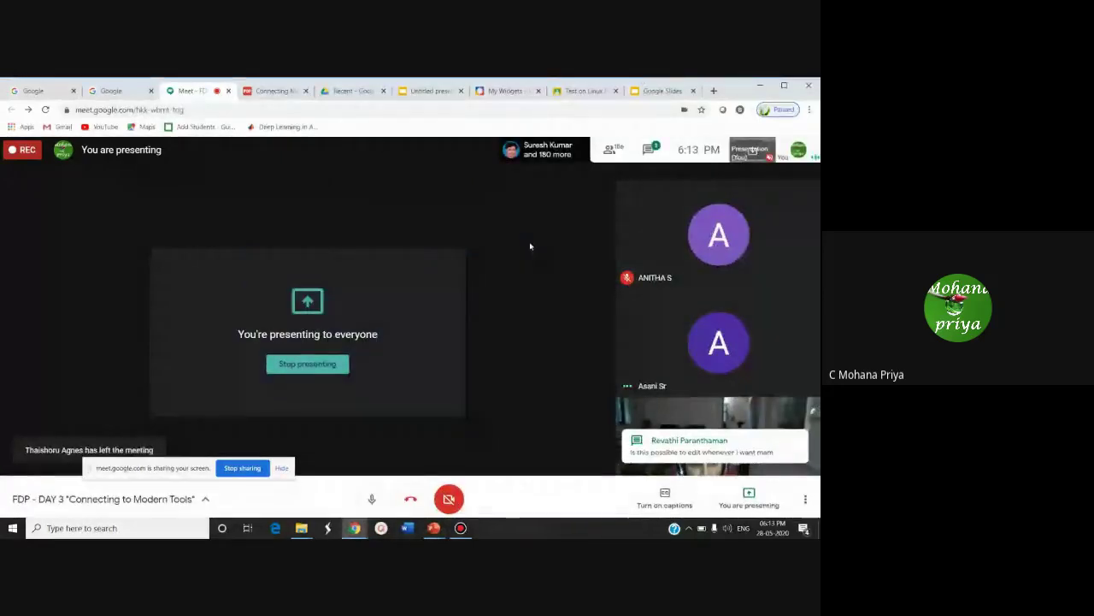
mouse_move(433, 526)
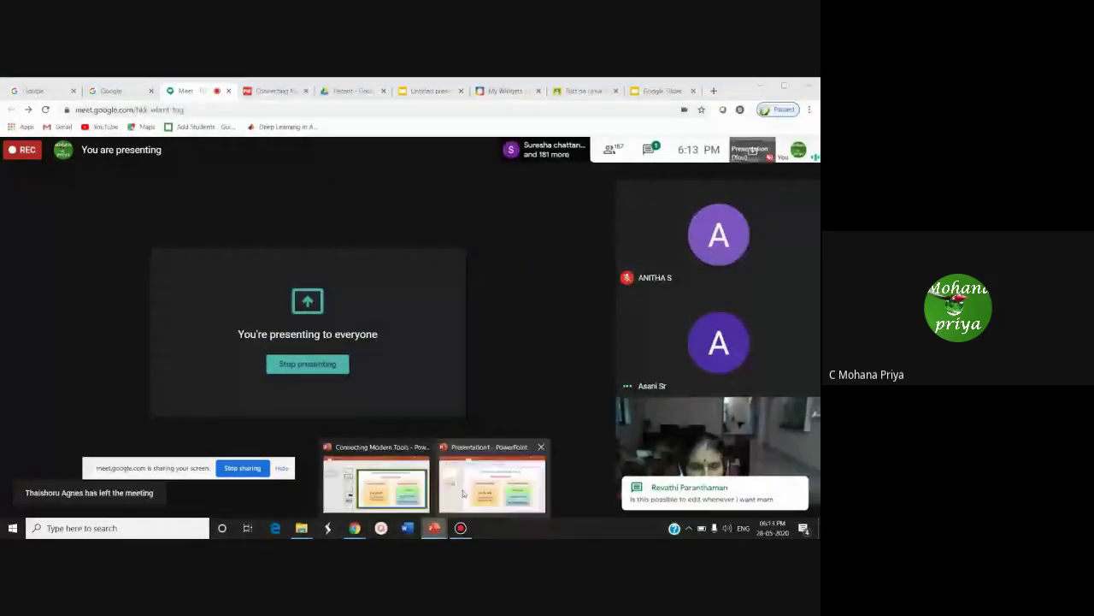
click(463, 493)
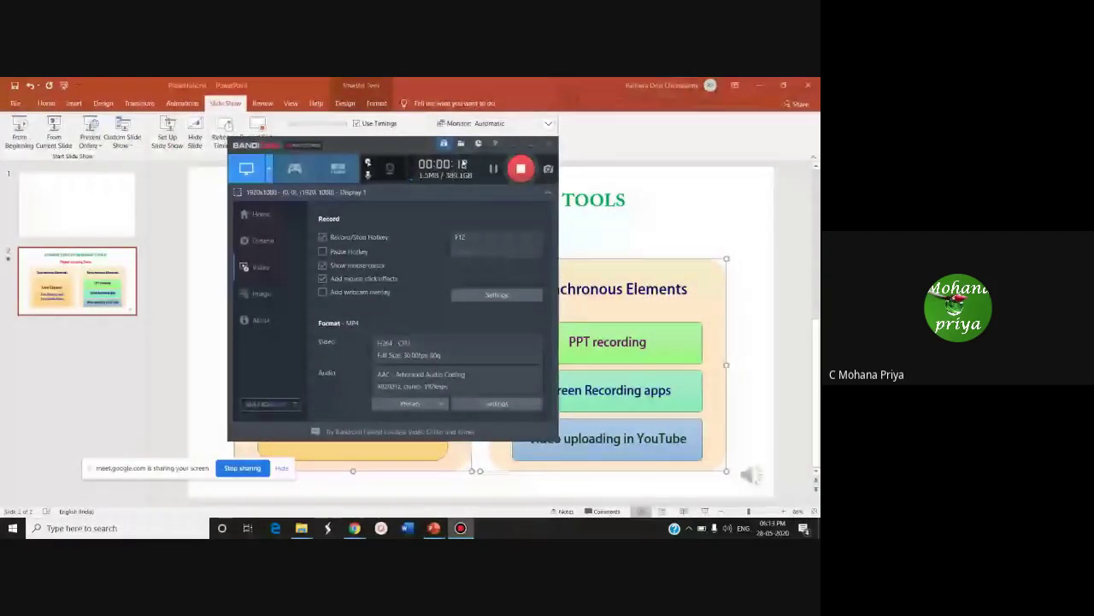
click(590, 183)
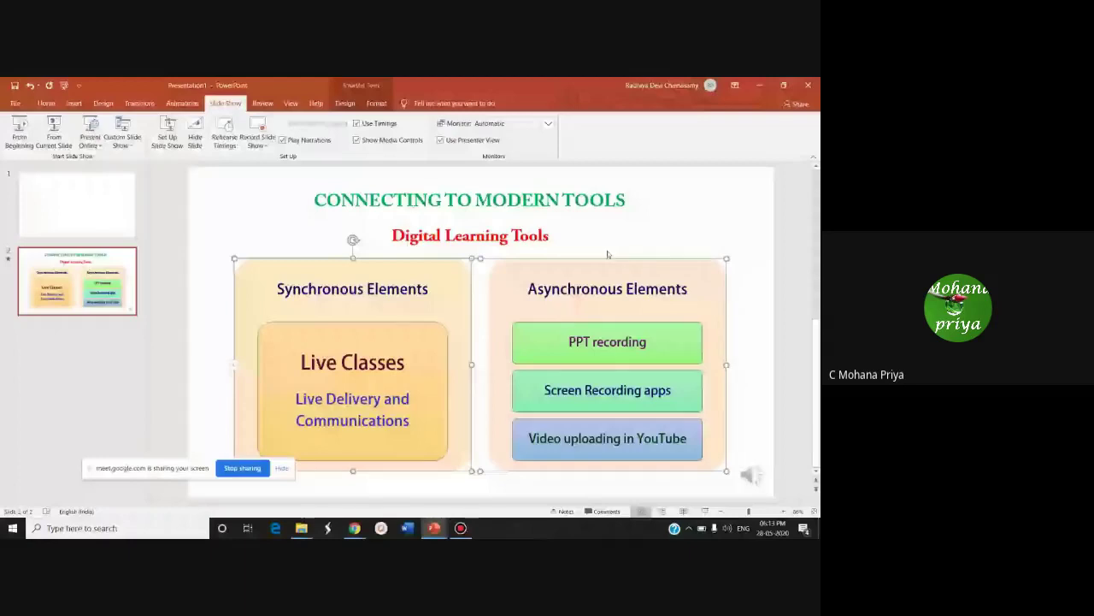
click(460, 527)
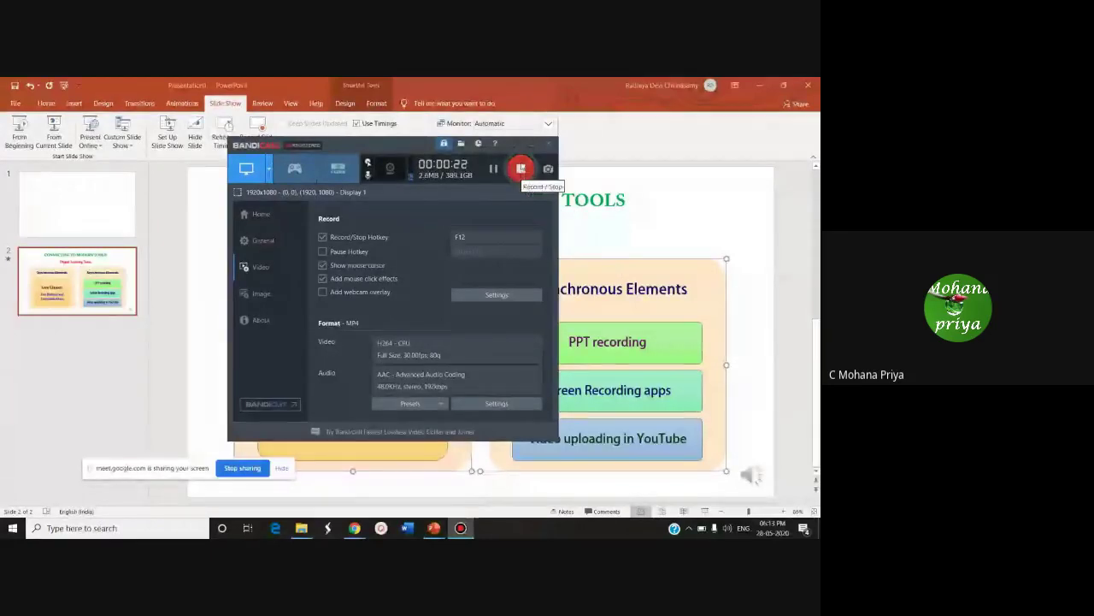
click(520, 168)
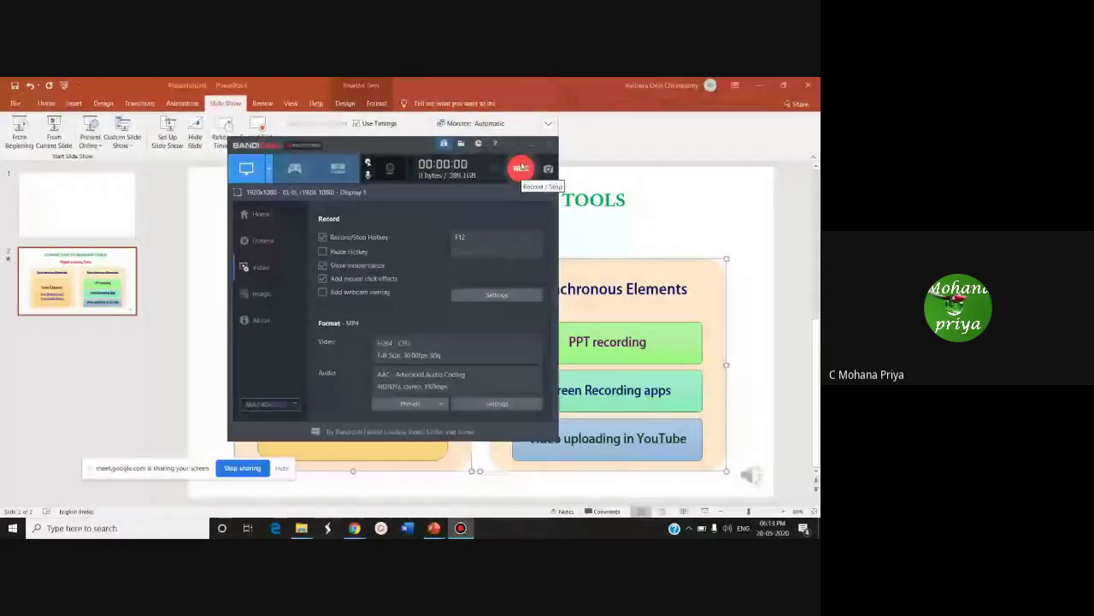
- Minimise Bandicam and switch to the Meet call in Chrome
click(531, 143)
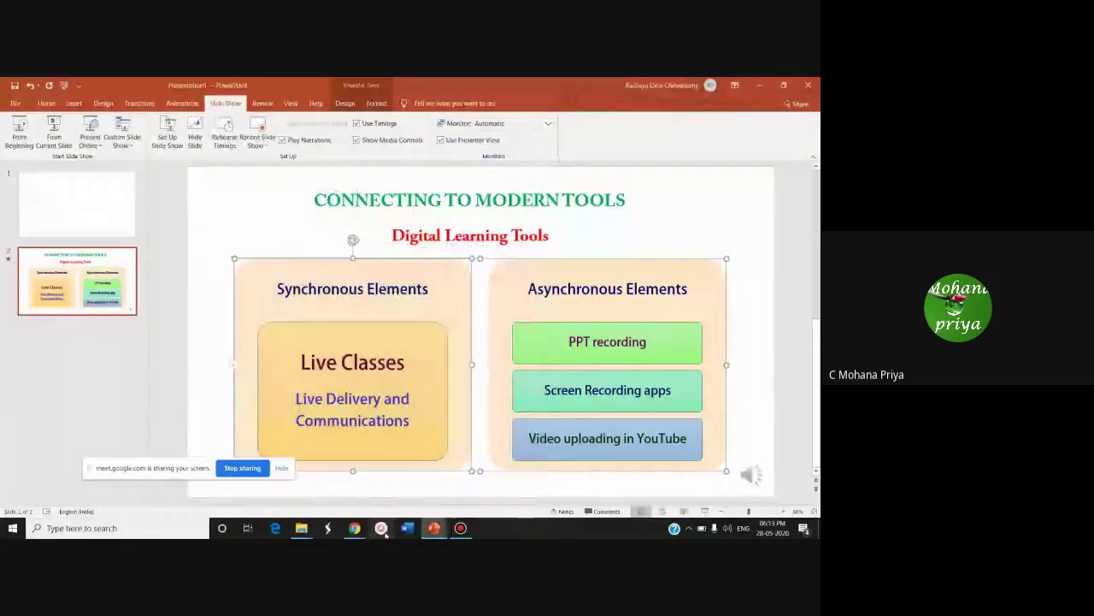
mouse_move(363, 530)
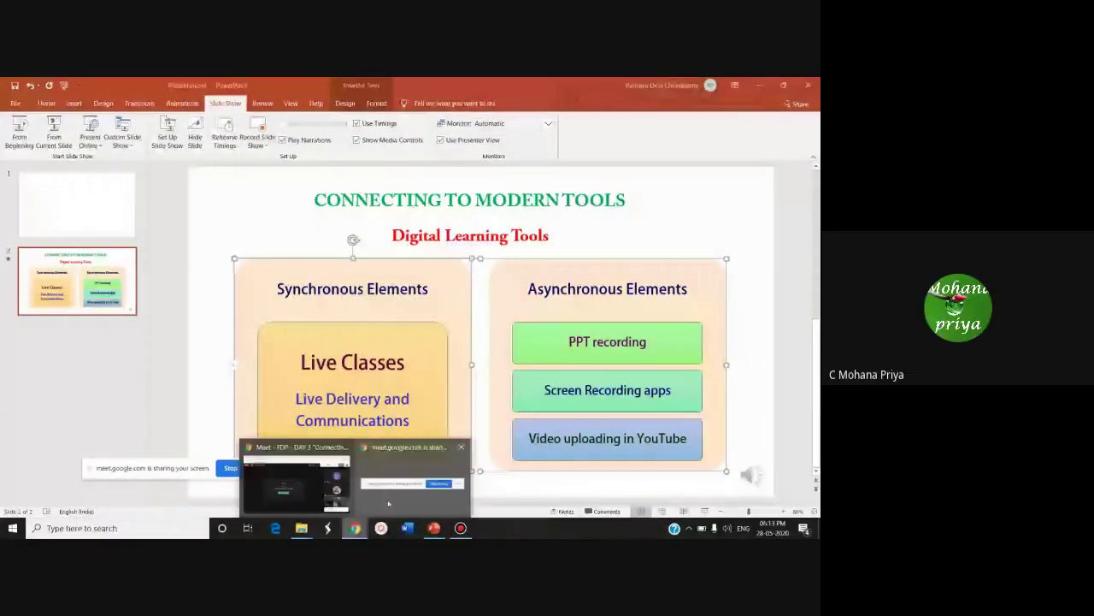
click(297, 483)
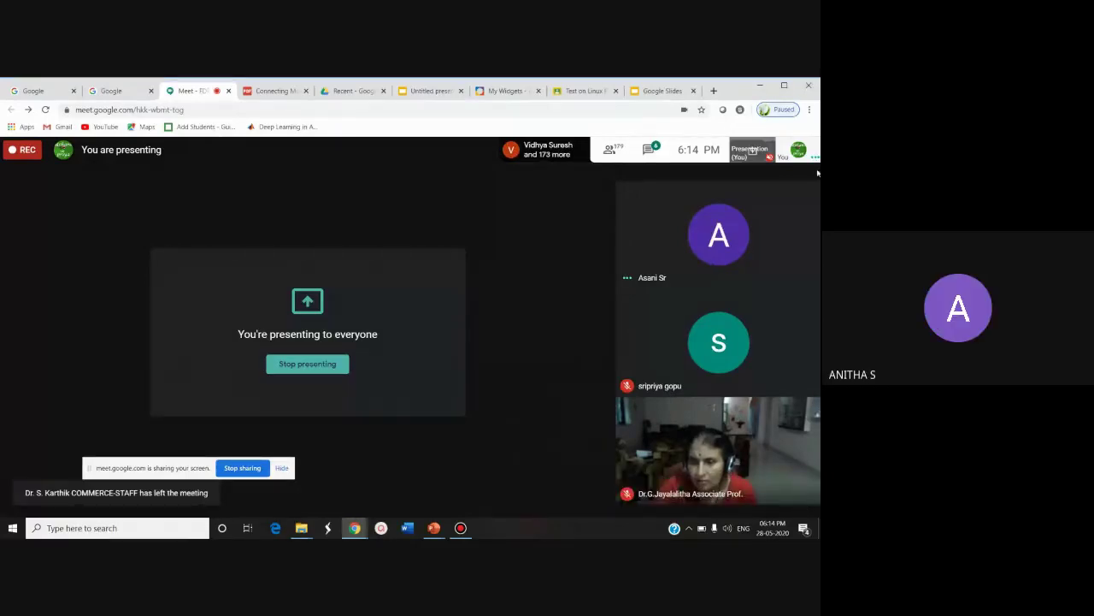
mouse_move(471, 305)
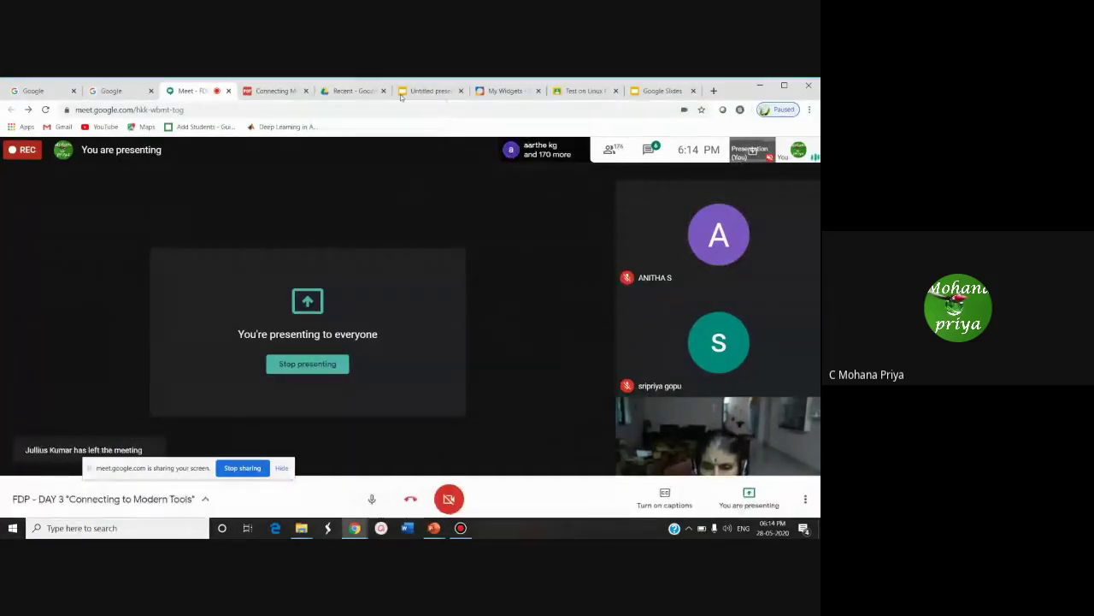
- Leave the Test on Linux Files and Directories submission for the Google Classroom home page and open the II BCA A class
click(556, 89)
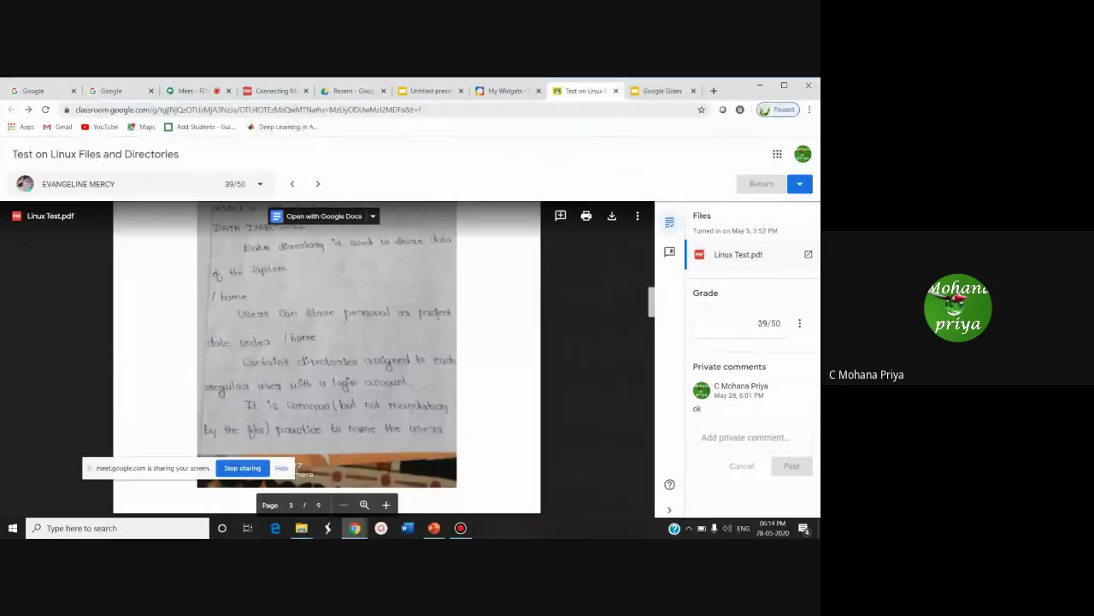
drag(181, 109, 561, 106)
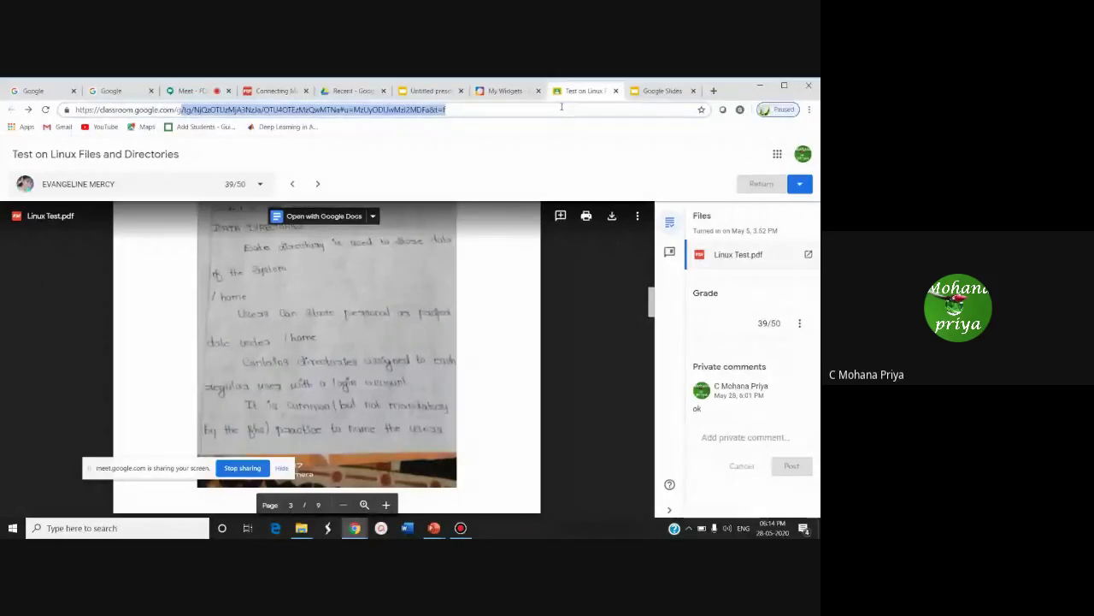
key(BackSpace)
key(Return)
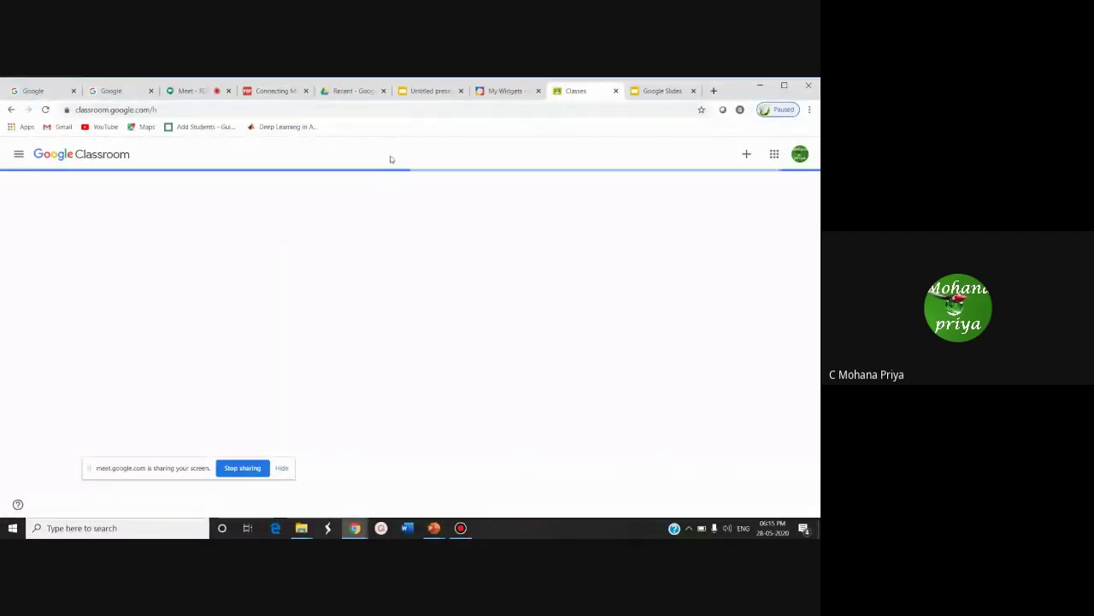
click(419, 210)
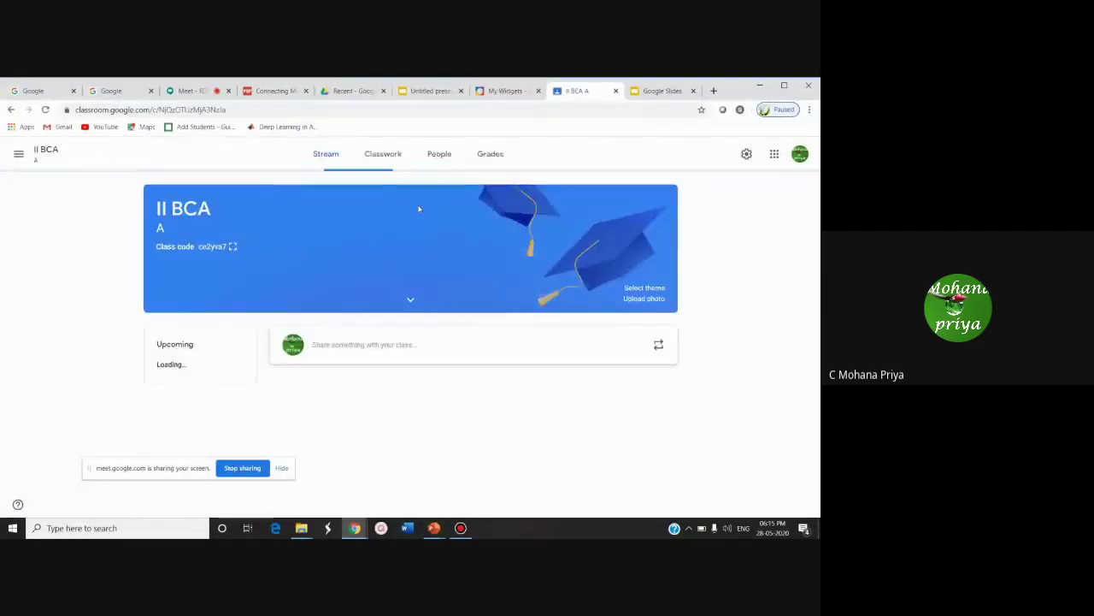
- Start a new assignment in the II BCA A classwork and attach a newly created Google Form to it
click(384, 154)
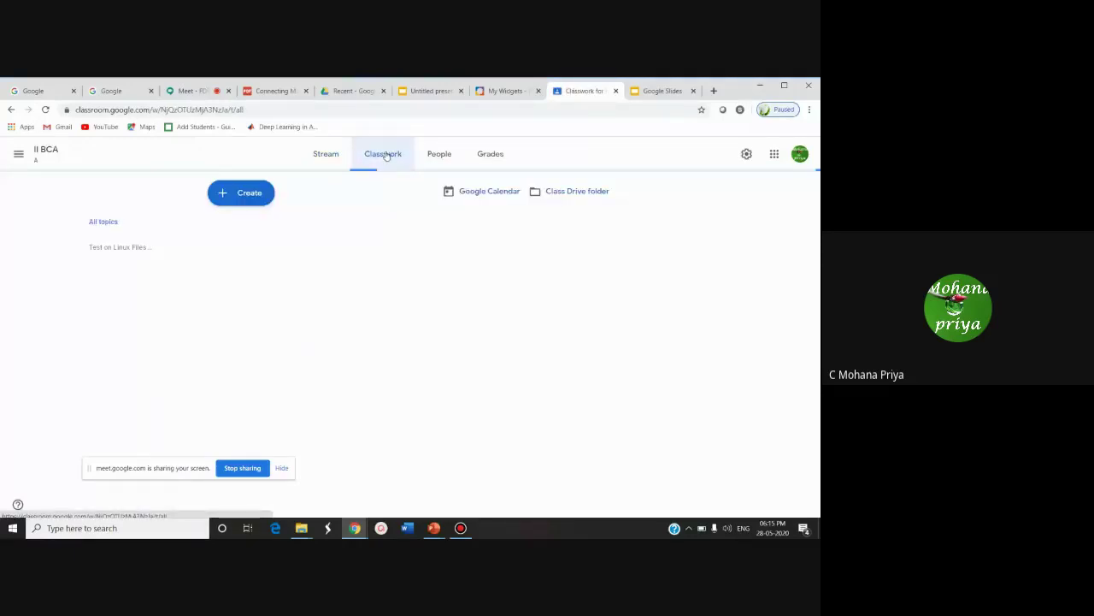
click(242, 192)
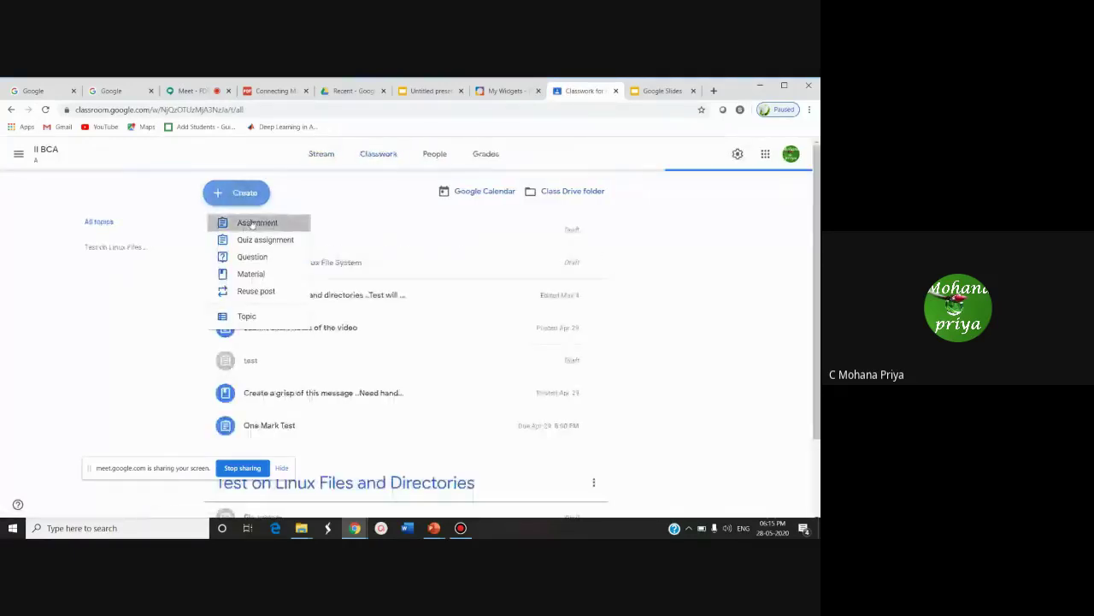
click(253, 224)
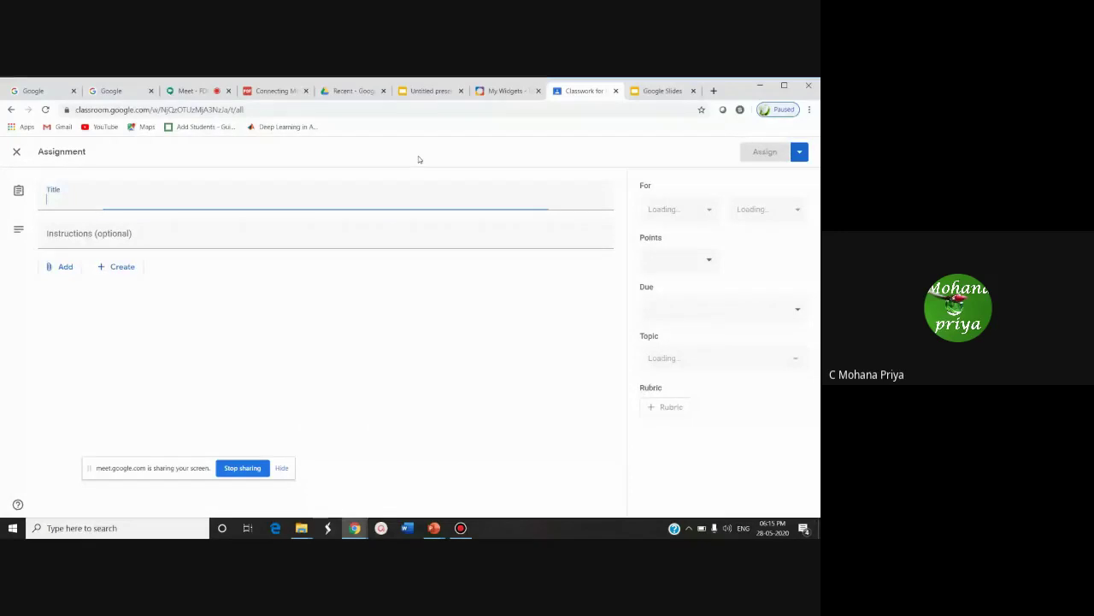
click(62, 305)
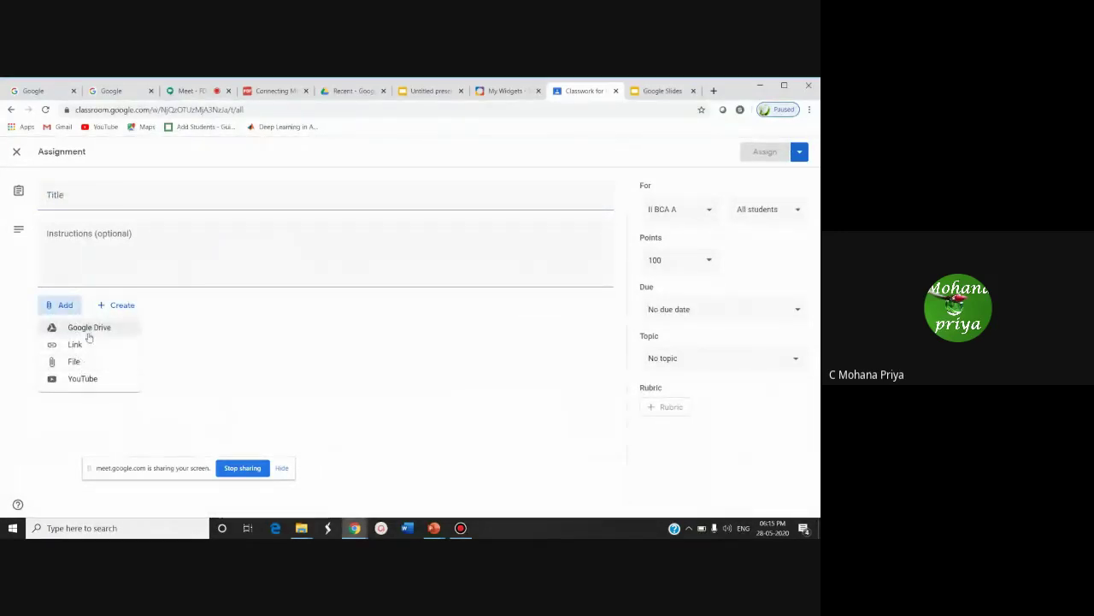
click(123, 305)
click(123, 305)
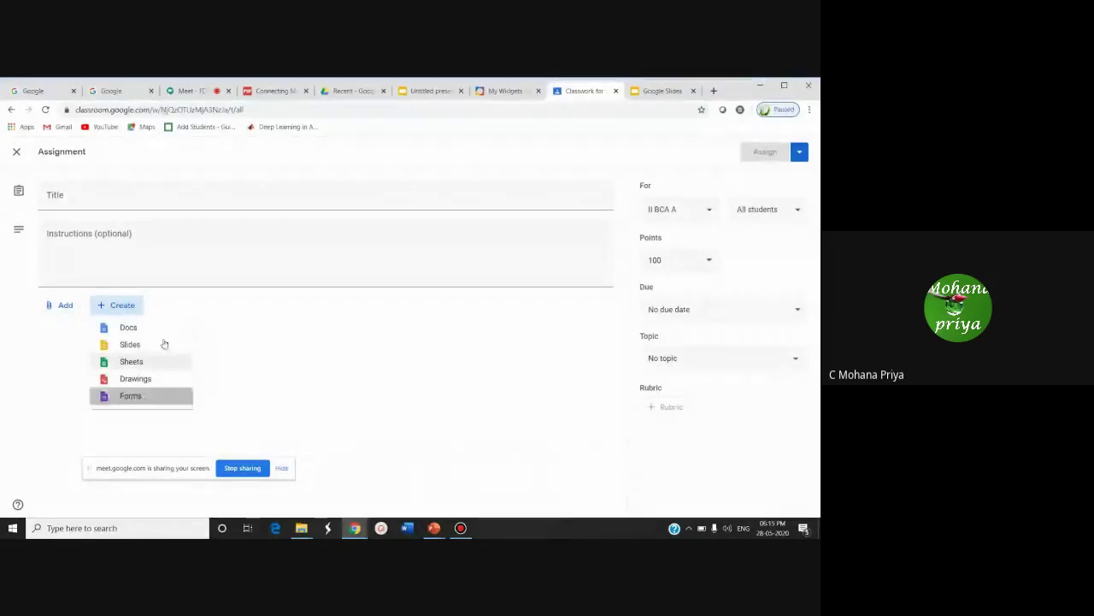
click(164, 344)
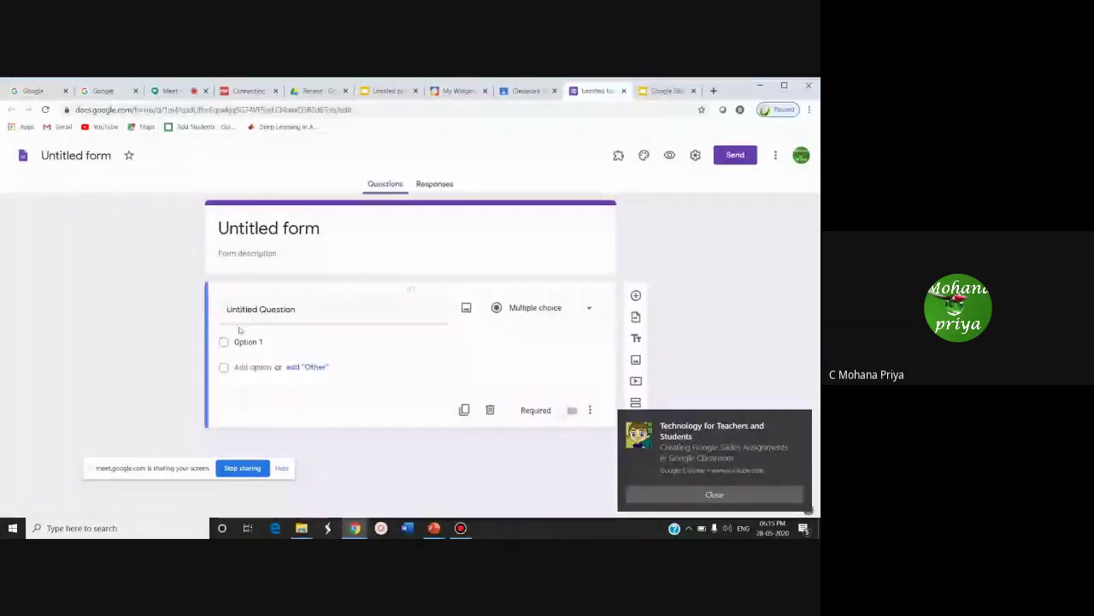
- Make the form's first question "Expand ROM", multiple choice, with the options "RAndom onky mem", "none" and a default third option
click(566, 321)
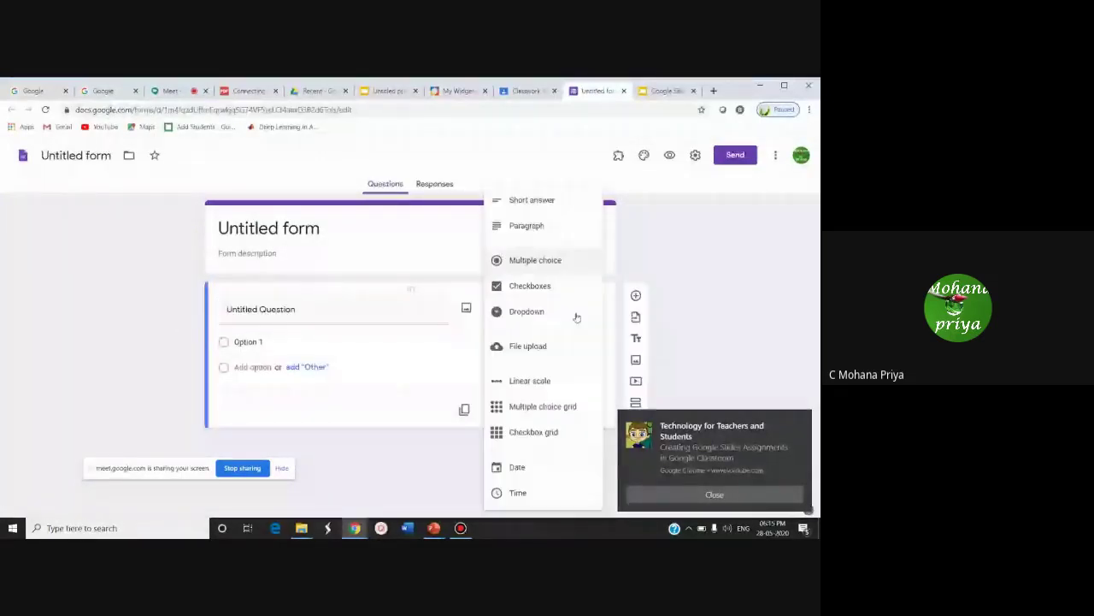
click(340, 308)
text(Expand R)
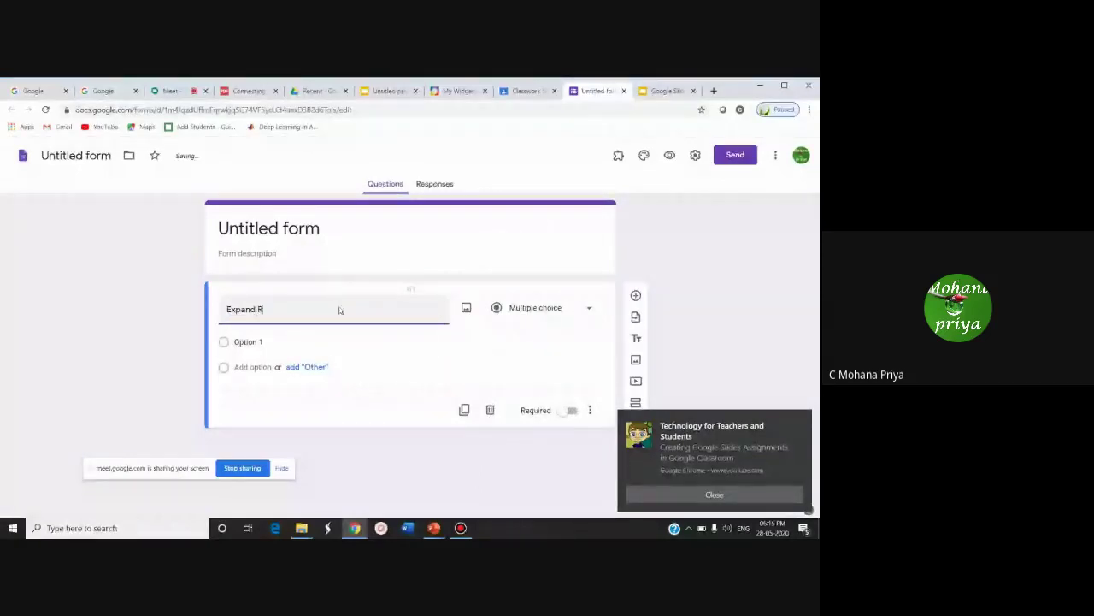
text(OM)
click(261, 342)
text(RAndom onky mem)
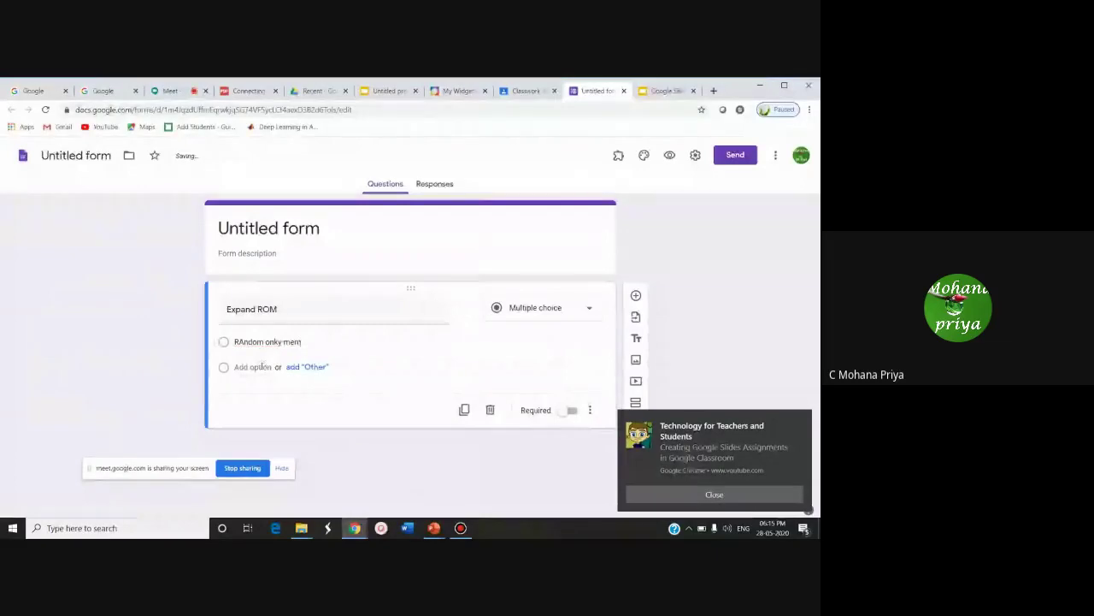
click(252, 366)
text(non)
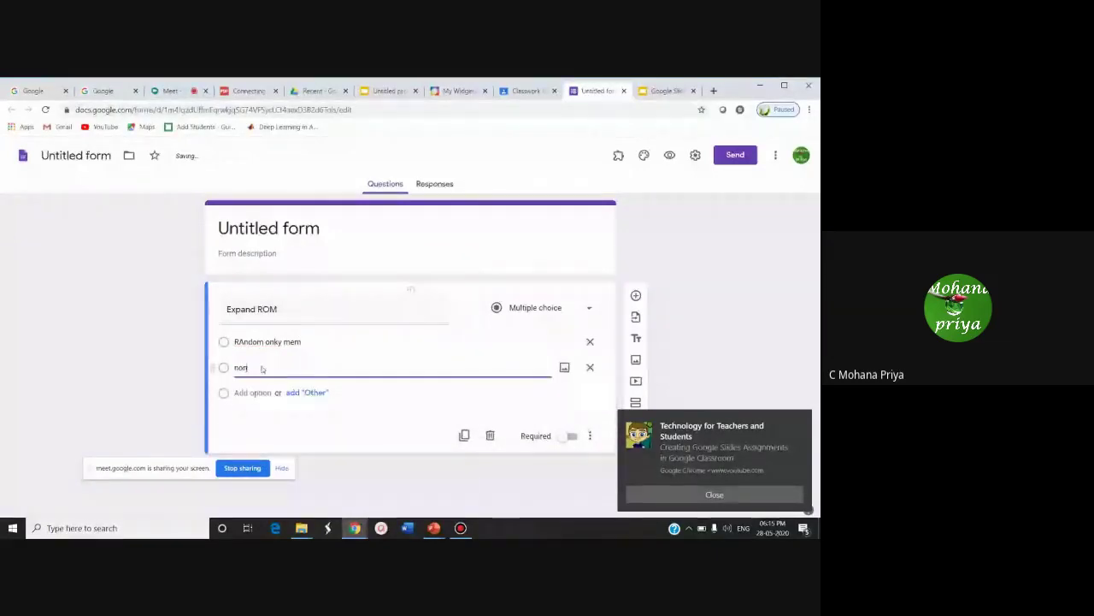
text(e)
click(225, 394)
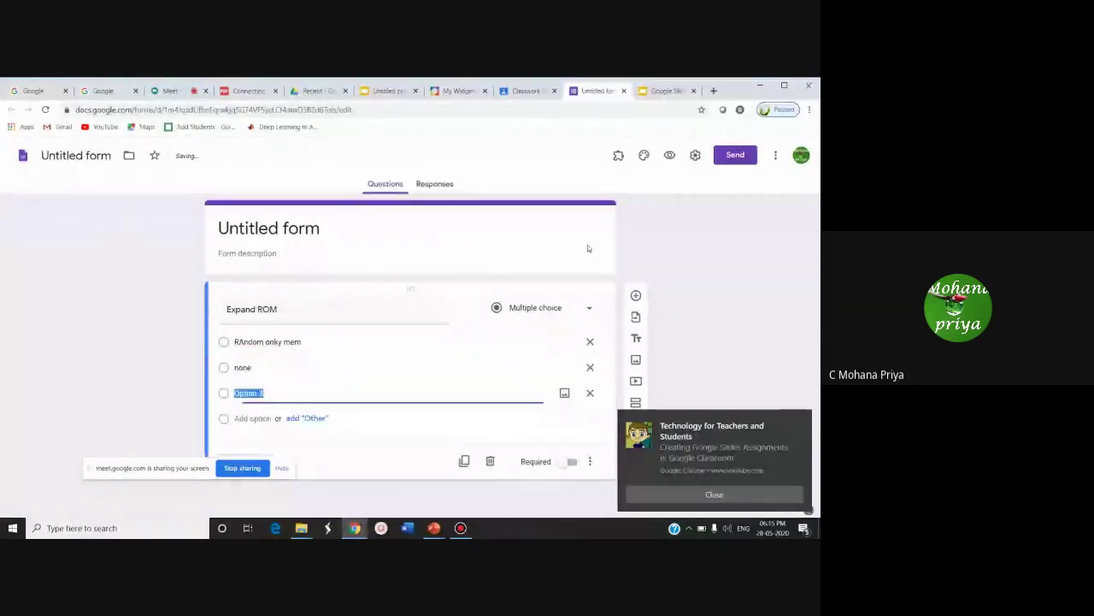
- Copy the form's shareable link and return to the assignment in Google Classroom
click(735, 154)
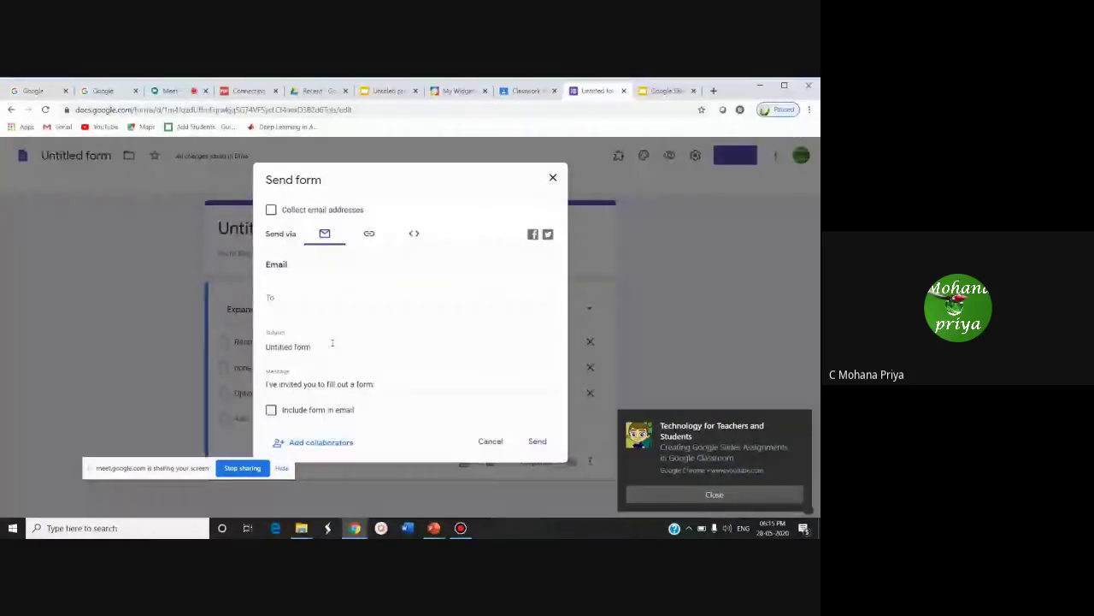
click(369, 233)
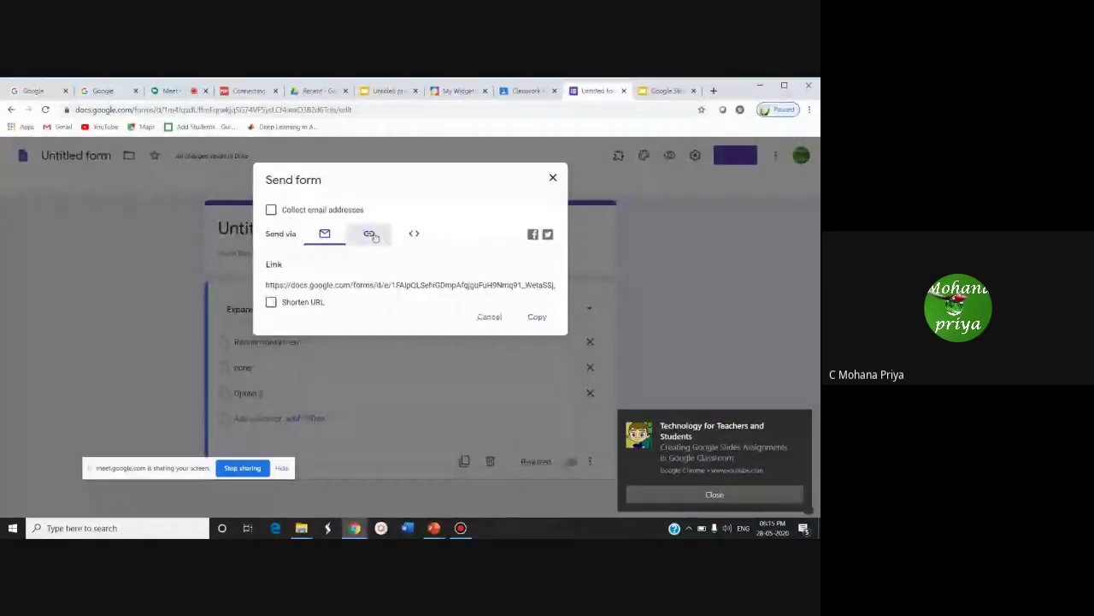
click(536, 316)
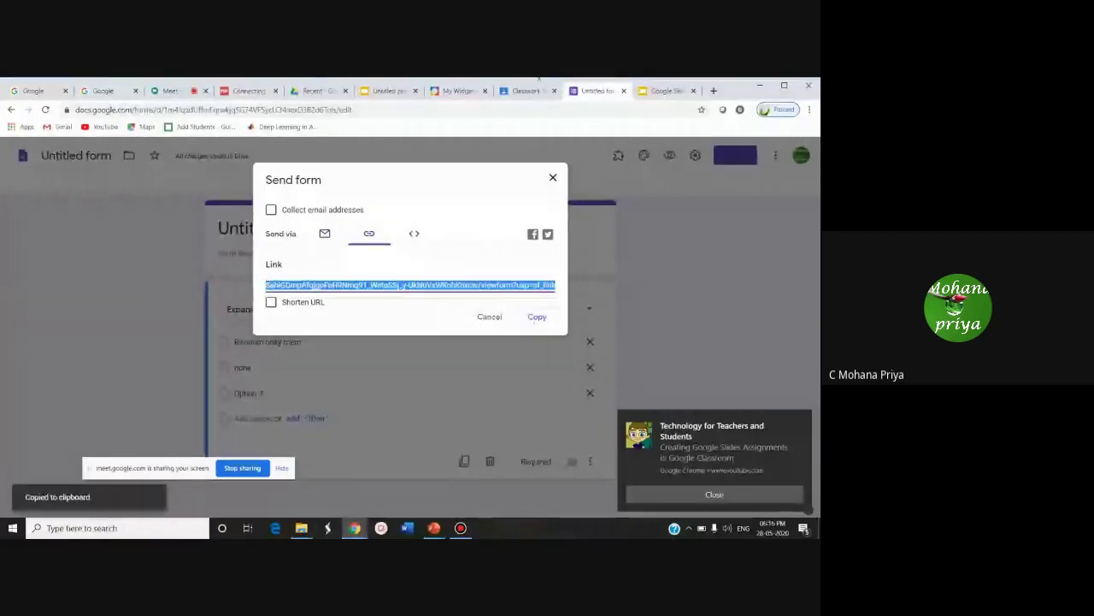
click(519, 90)
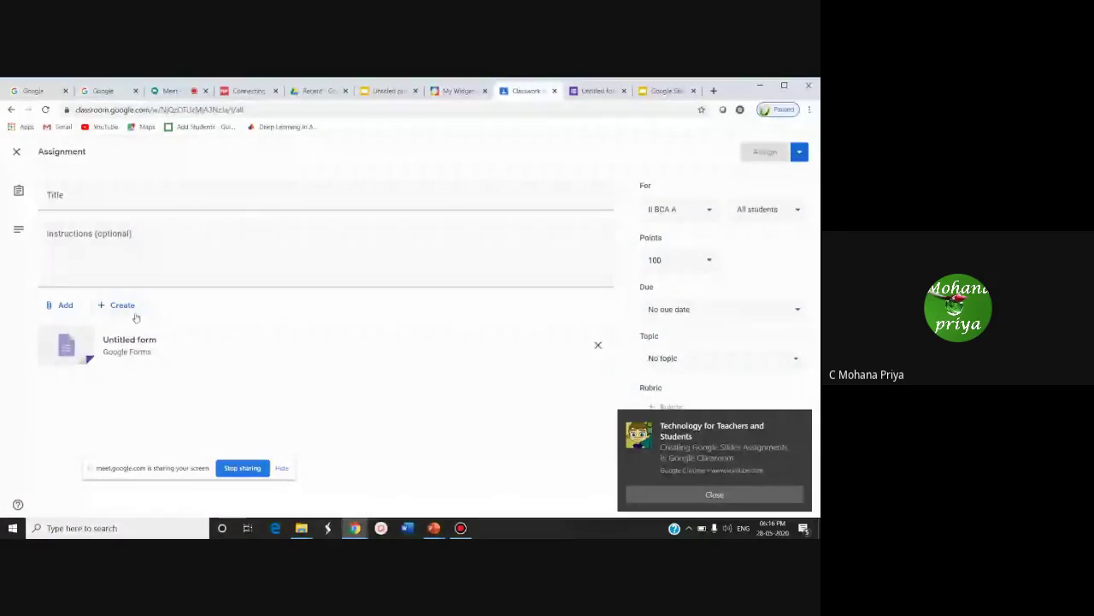
click(132, 305)
click(253, 312)
click(61, 315)
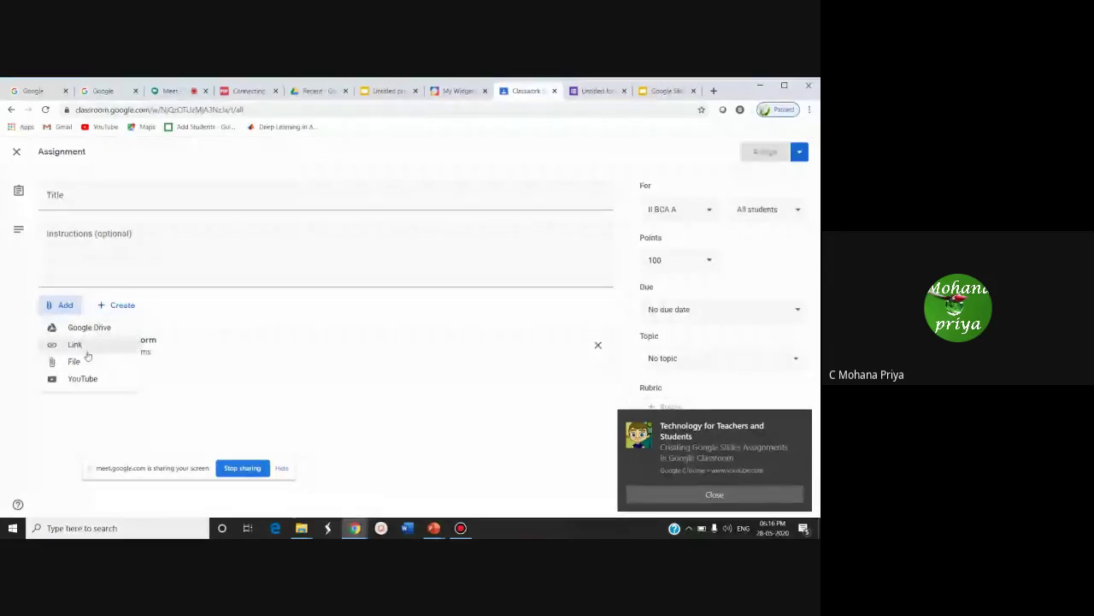
click(89, 362)
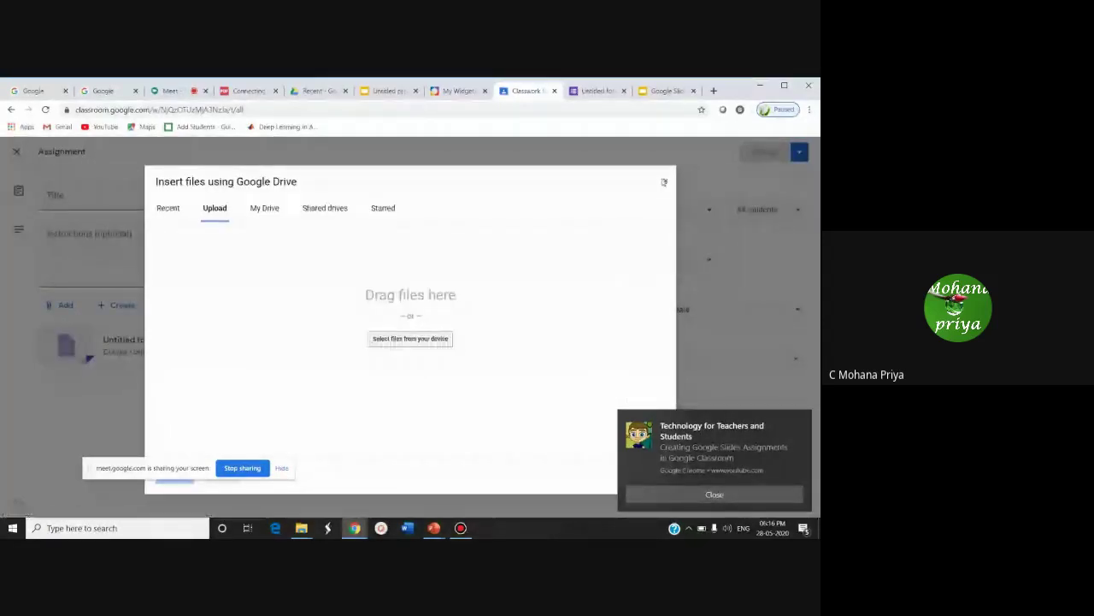
click(667, 184)
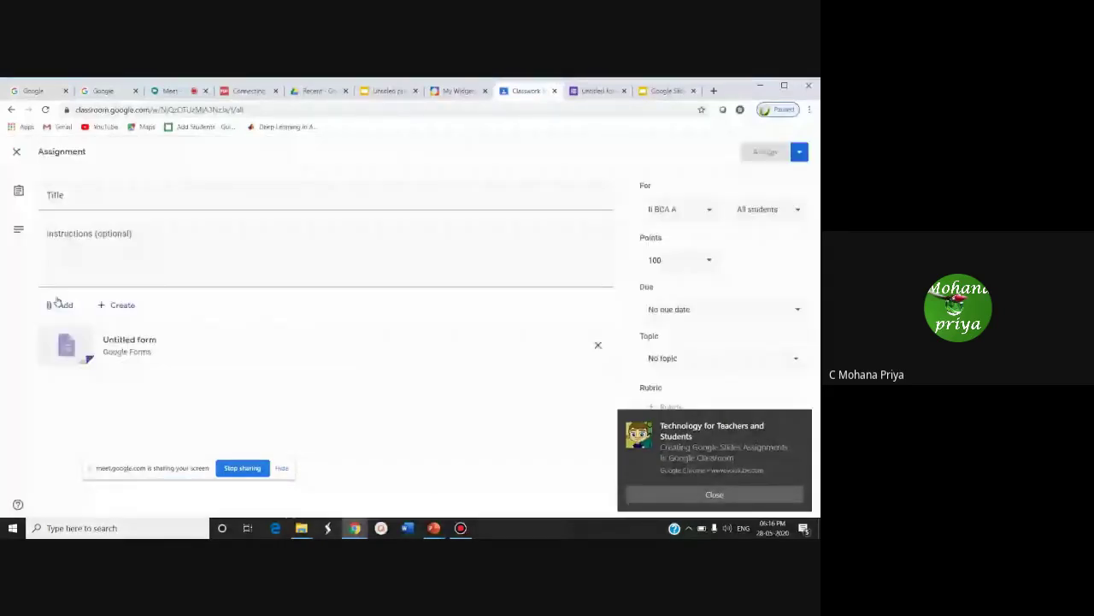
- Add the copied form link to the assignment as a link attachment and open it to view the form as a respondent
click(57, 304)
click(73, 342)
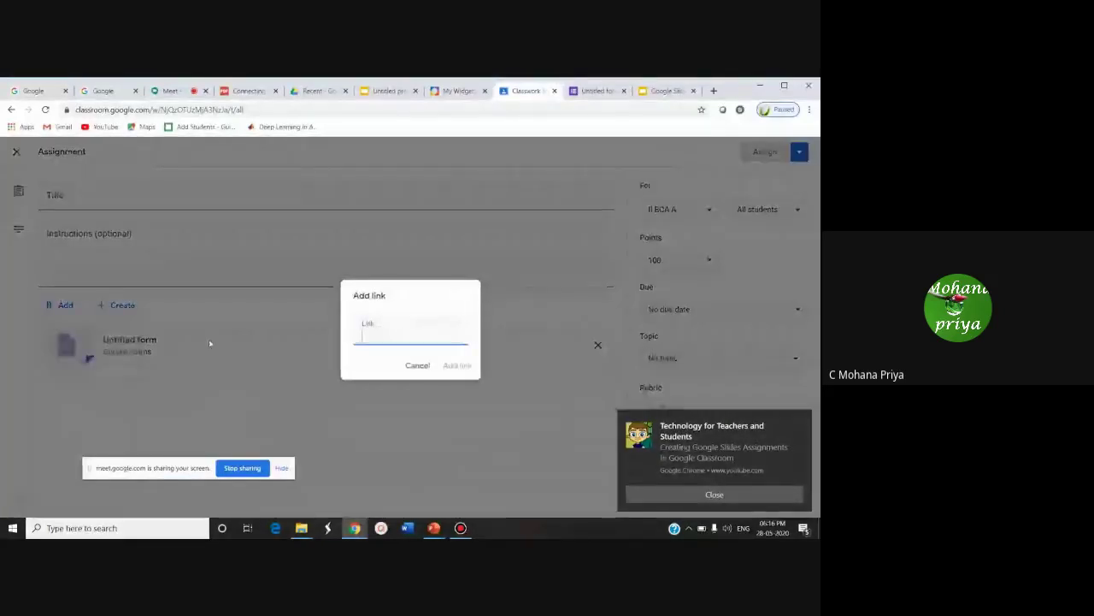
key(ctrl+v)
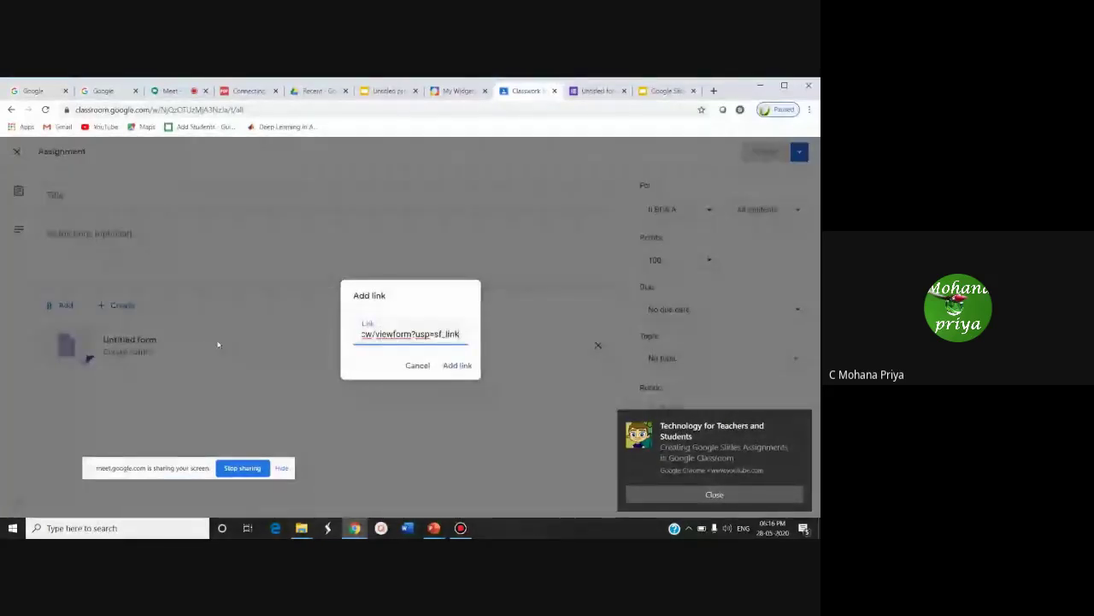
click(456, 365)
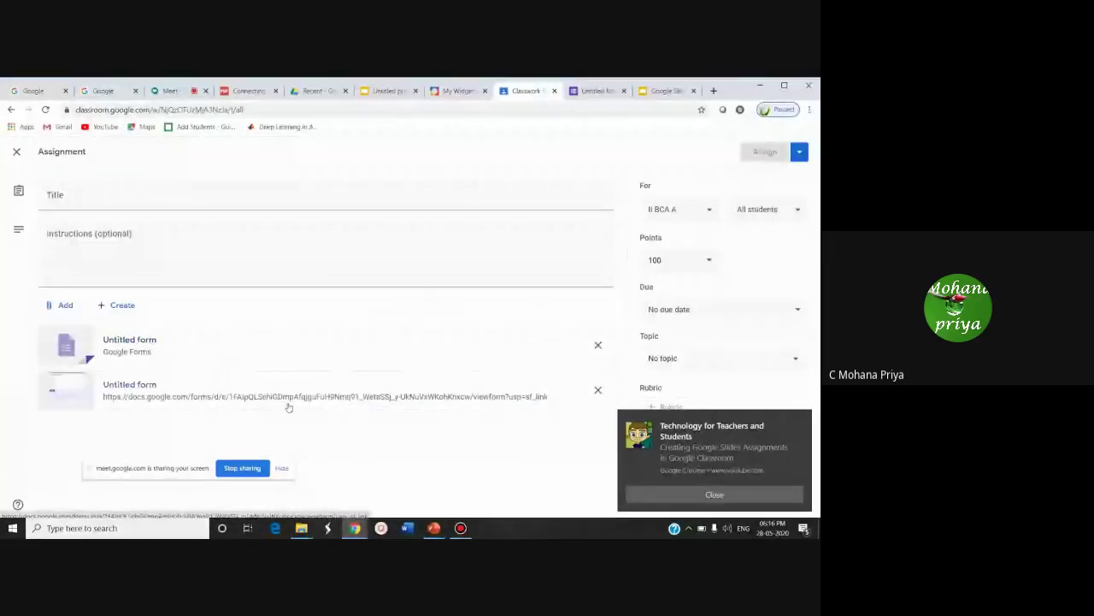
click(329, 398)
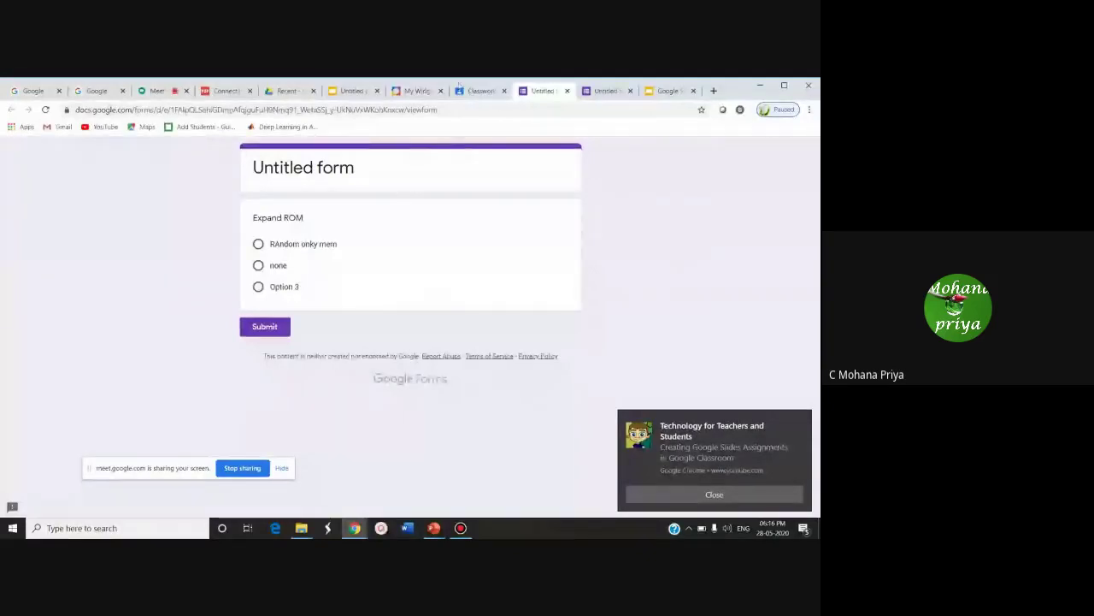
- Return to the Meet call and open its chat, examining the participants' latest questions
click(157, 90)
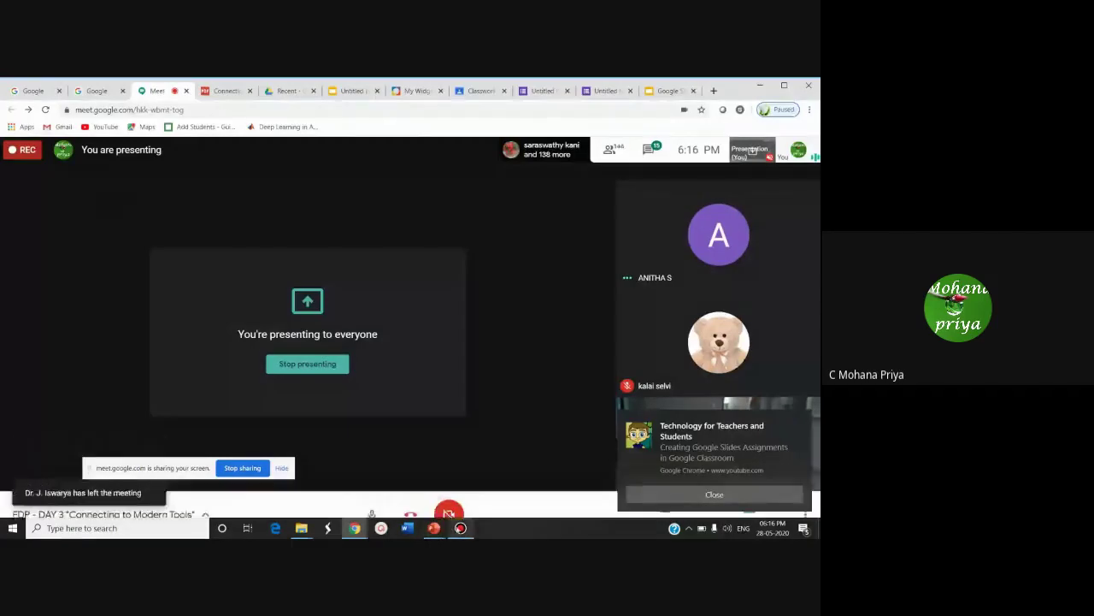
mouse_move(466, 529)
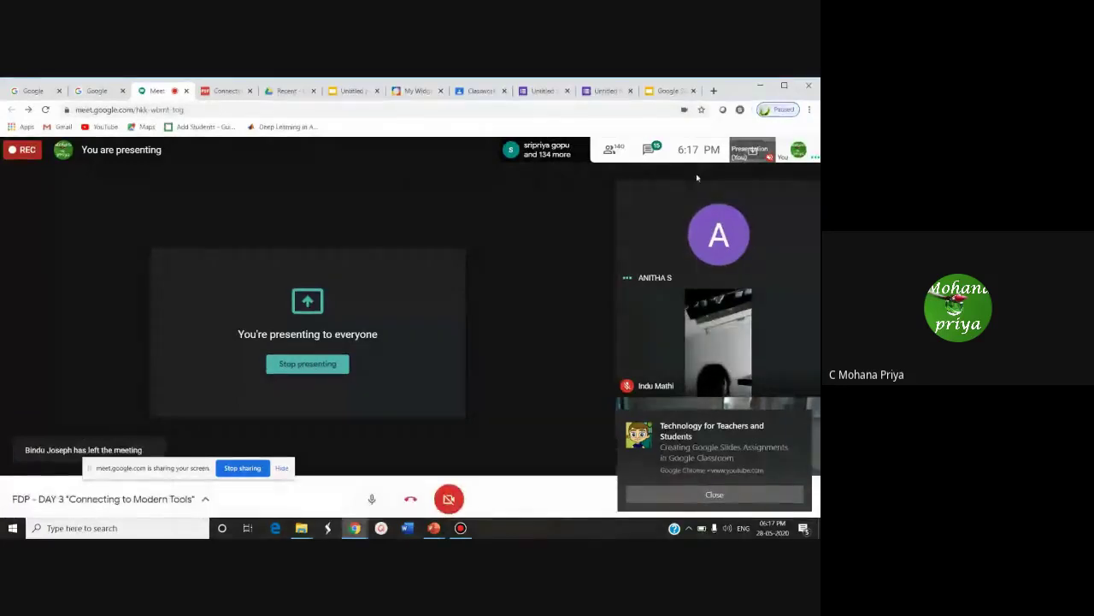
click(658, 154)
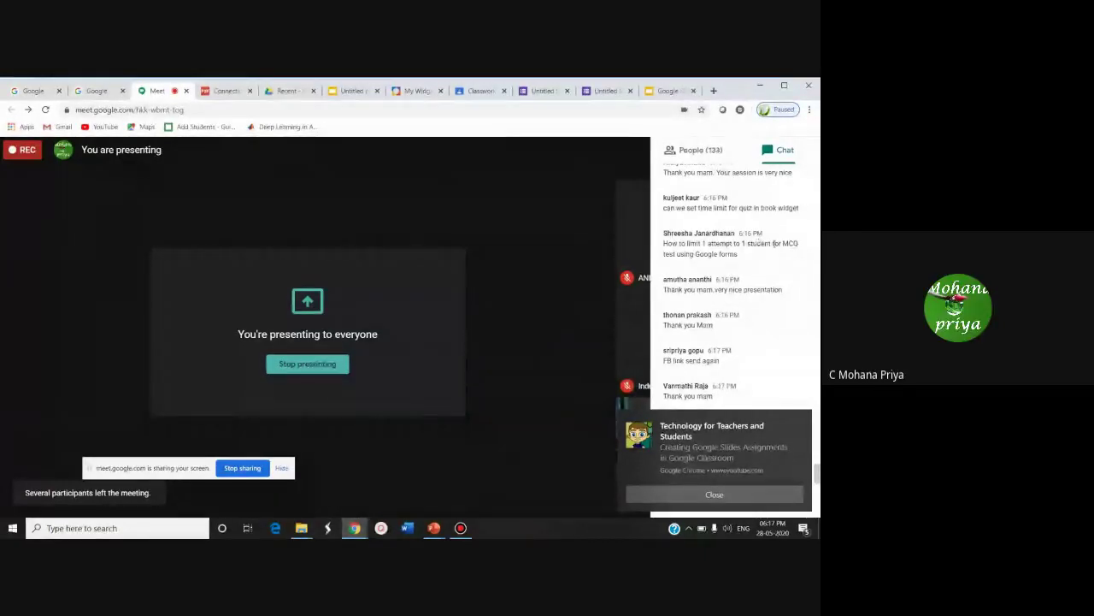
- Return to the form editor, close the send dialog, view the form's responses, and enable Limit to 1 response in its general settings
click(605, 91)
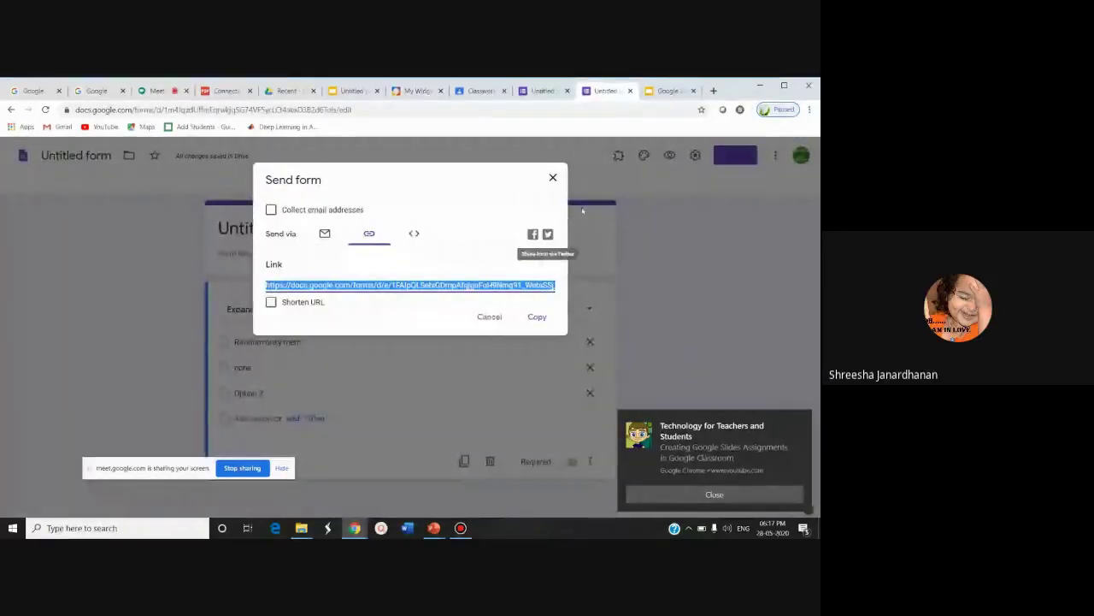
click(553, 178)
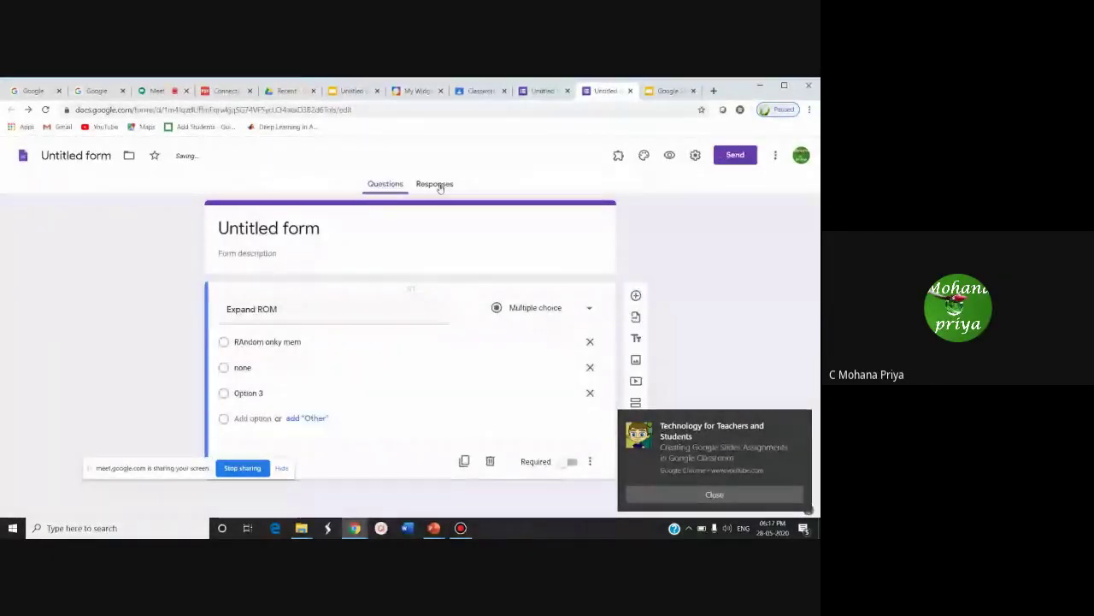
click(438, 187)
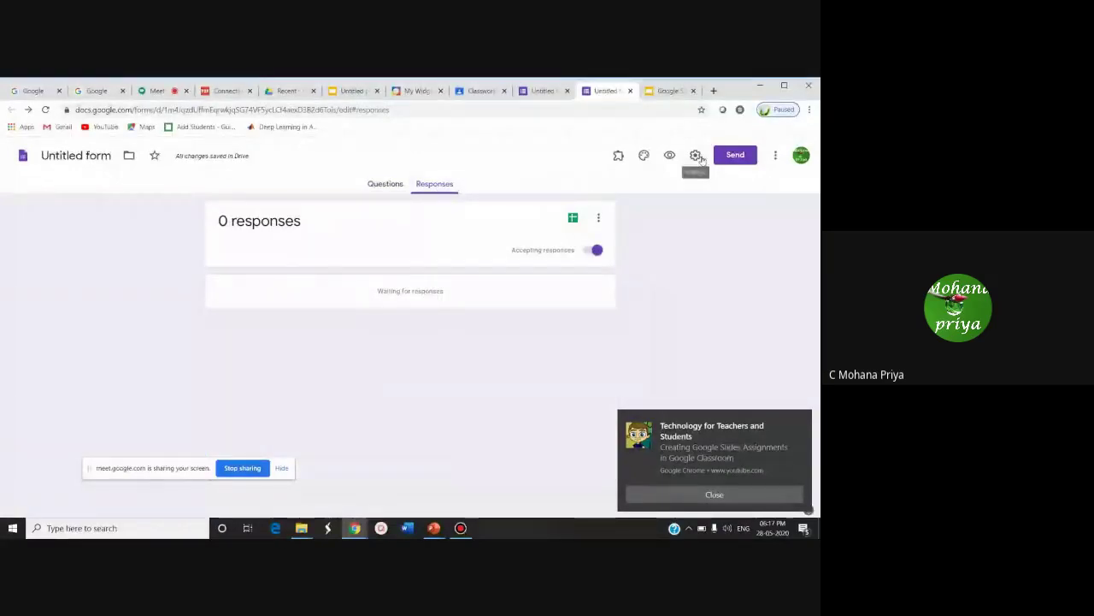
click(698, 158)
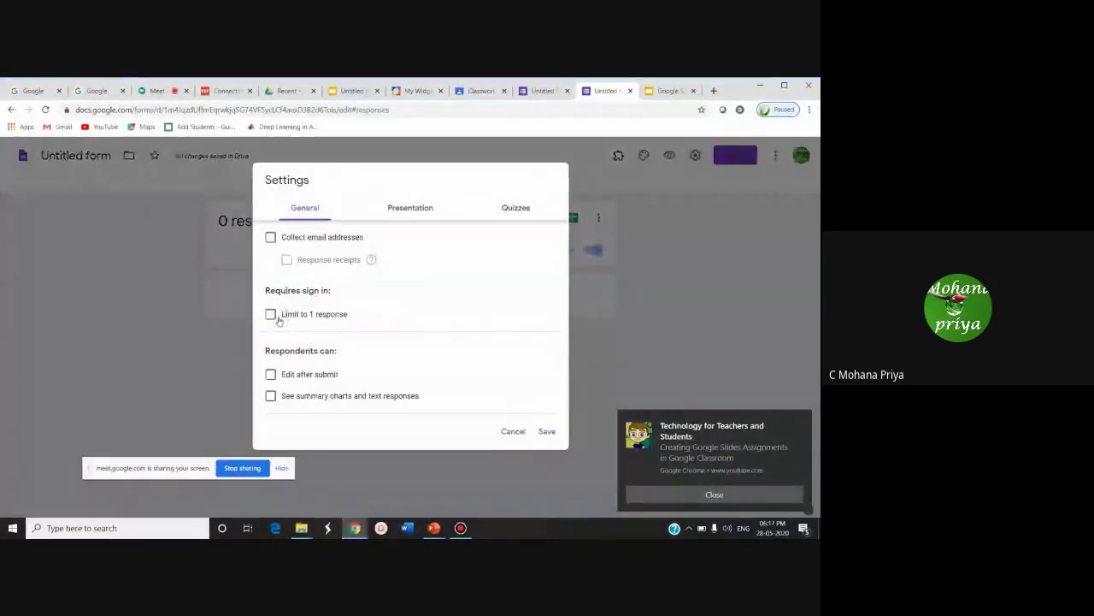
click(271, 314)
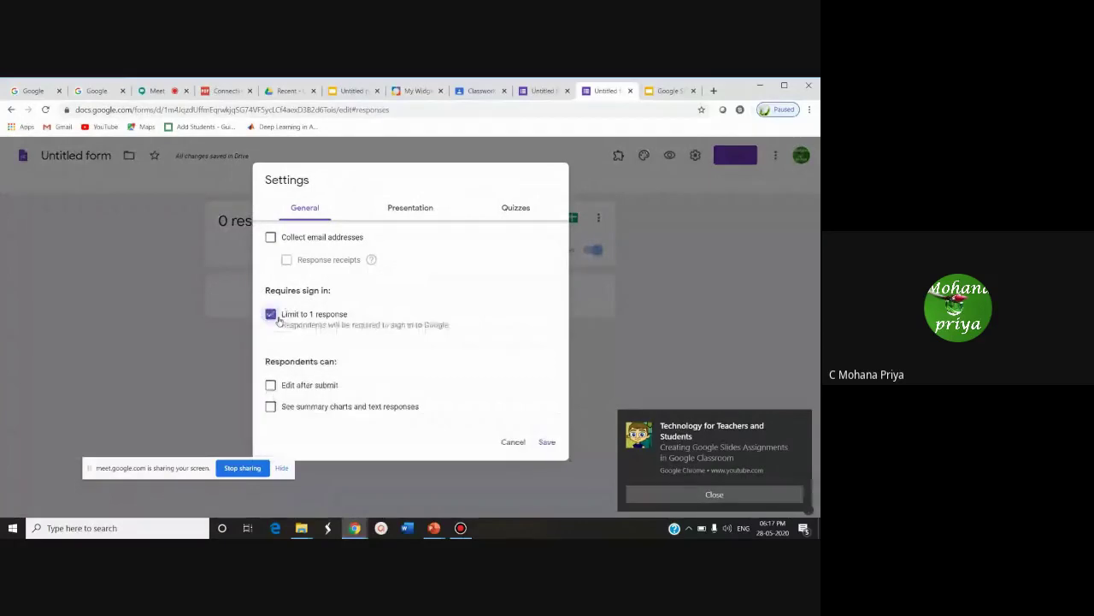